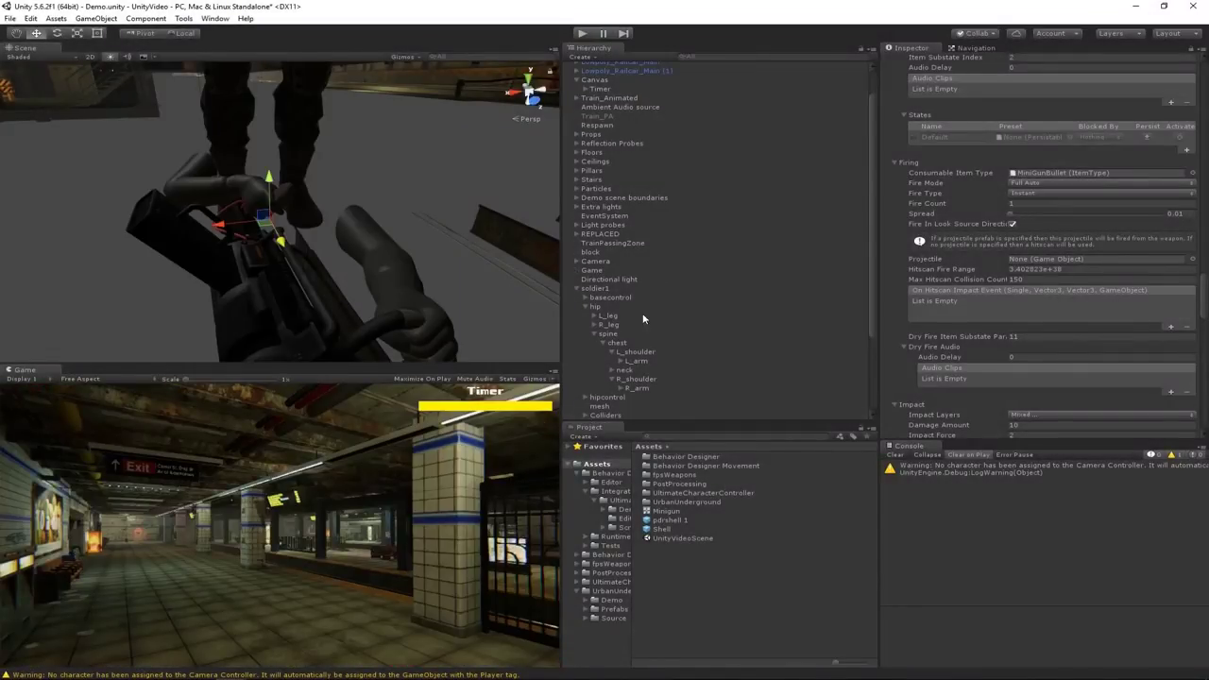
# - Play-test the scene by firing the minigun, and stop play mode
pyautogui.click(581, 33)
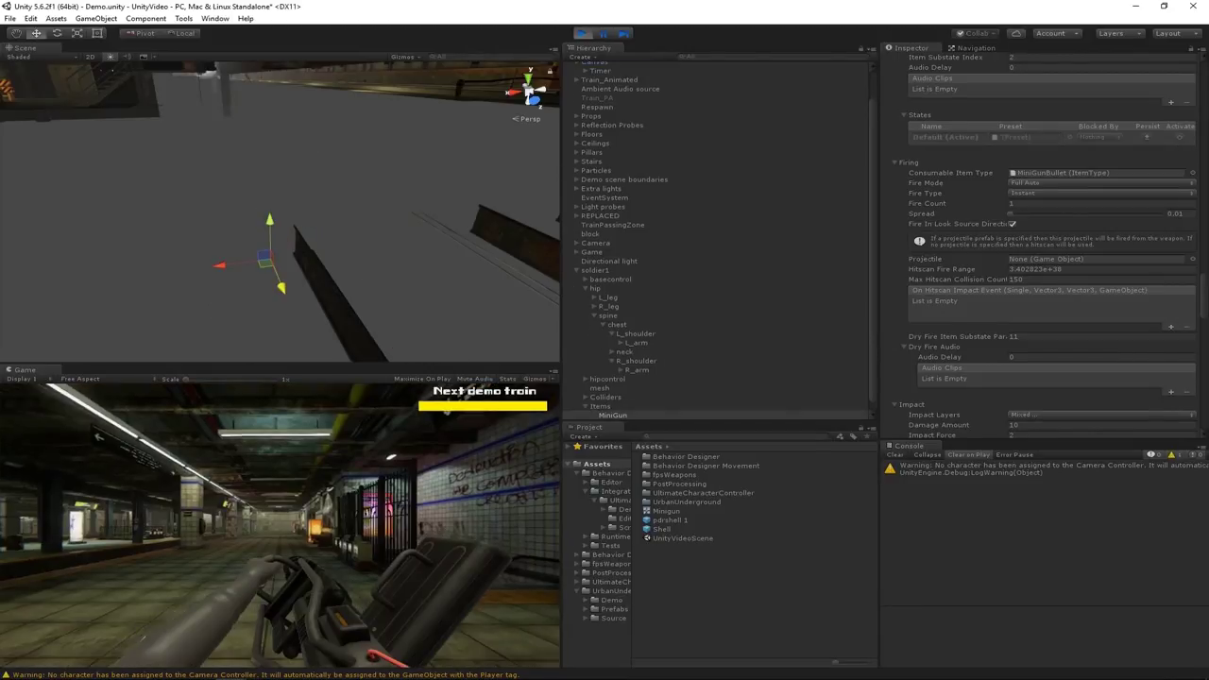
pyautogui.click(279, 526)
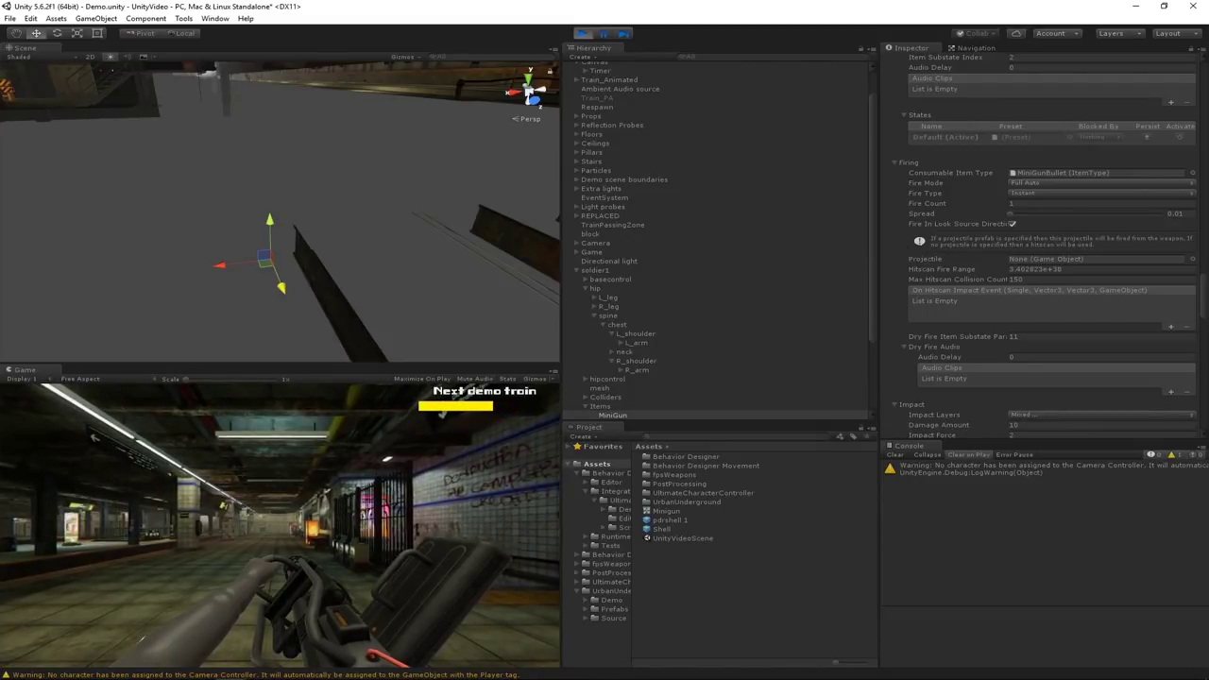
pyautogui.click(583, 34)
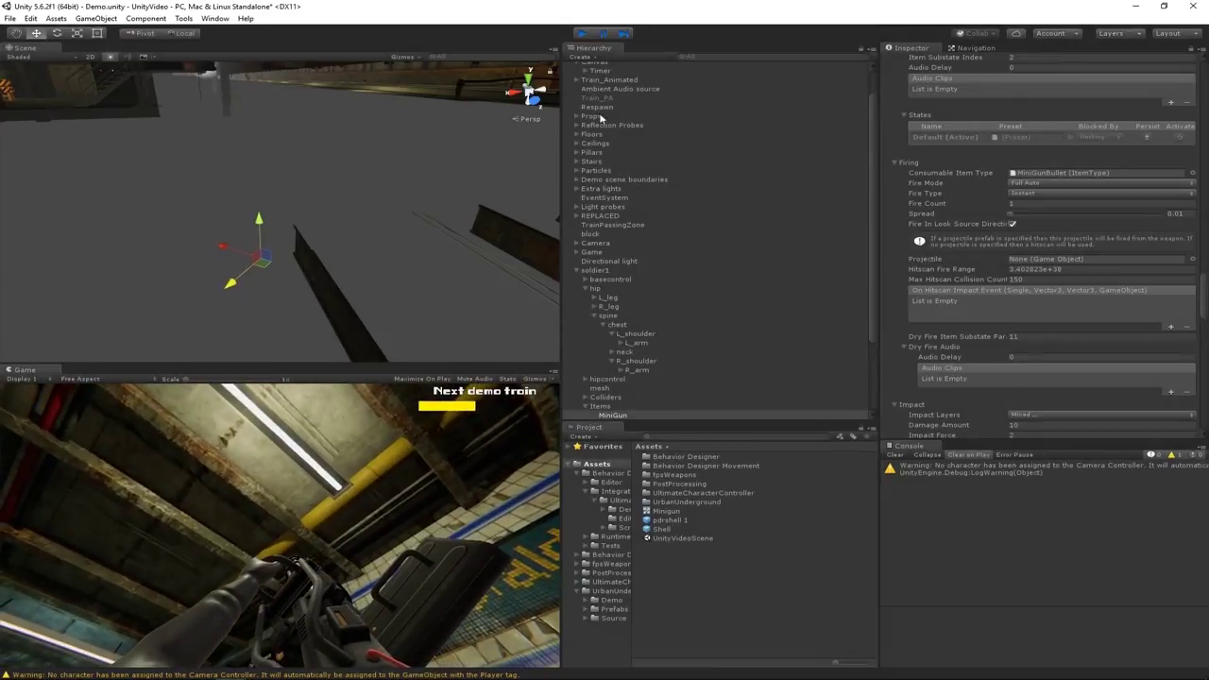
# - Set the MiniGunBullet count in soldier1's Inventory default loadout to 5000
pyautogui.click(603, 288)
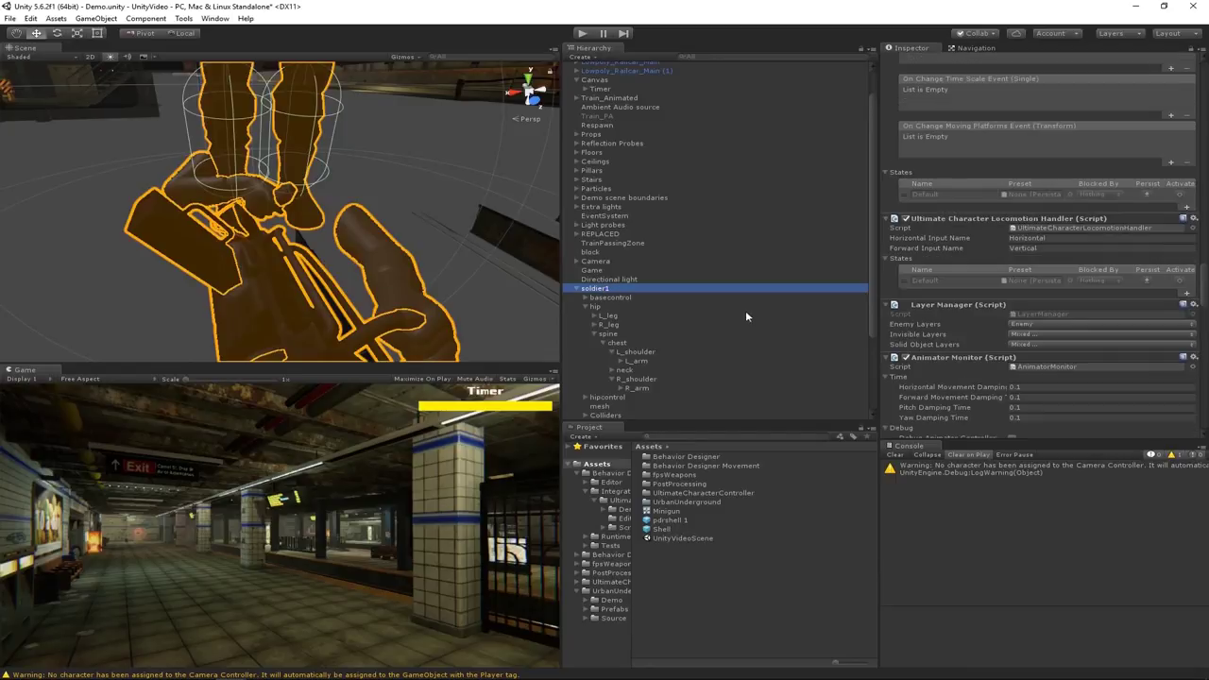
pyautogui.scroll(-5, 1049, 324)
pyautogui.scroll(3, 1049, 324)
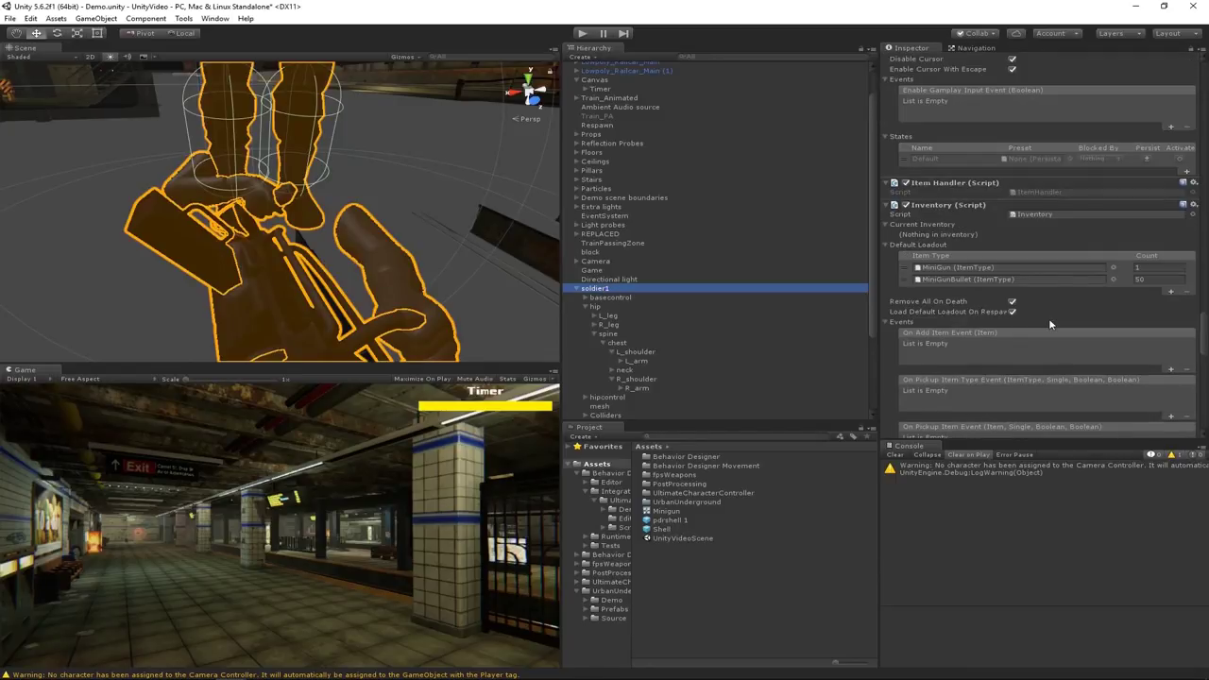
pyautogui.click(1172, 278)
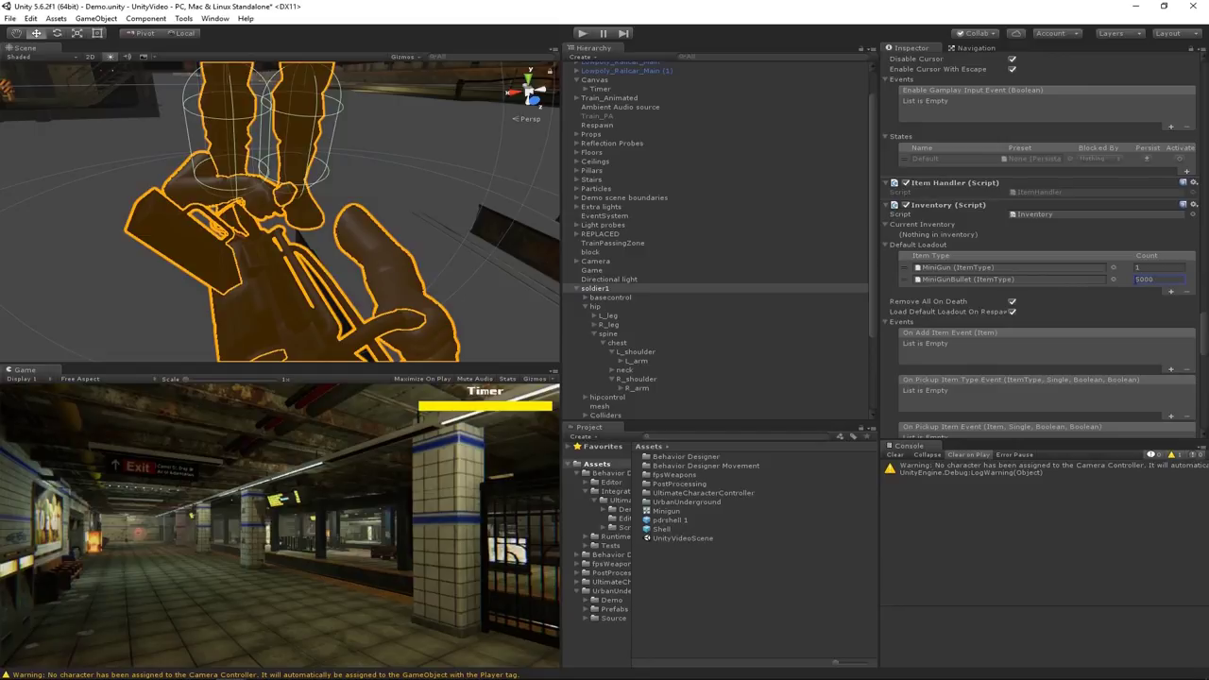
# - Run the scene to test firing the minigun with the new bullet count, and exit play mode
pyautogui.click(583, 33)
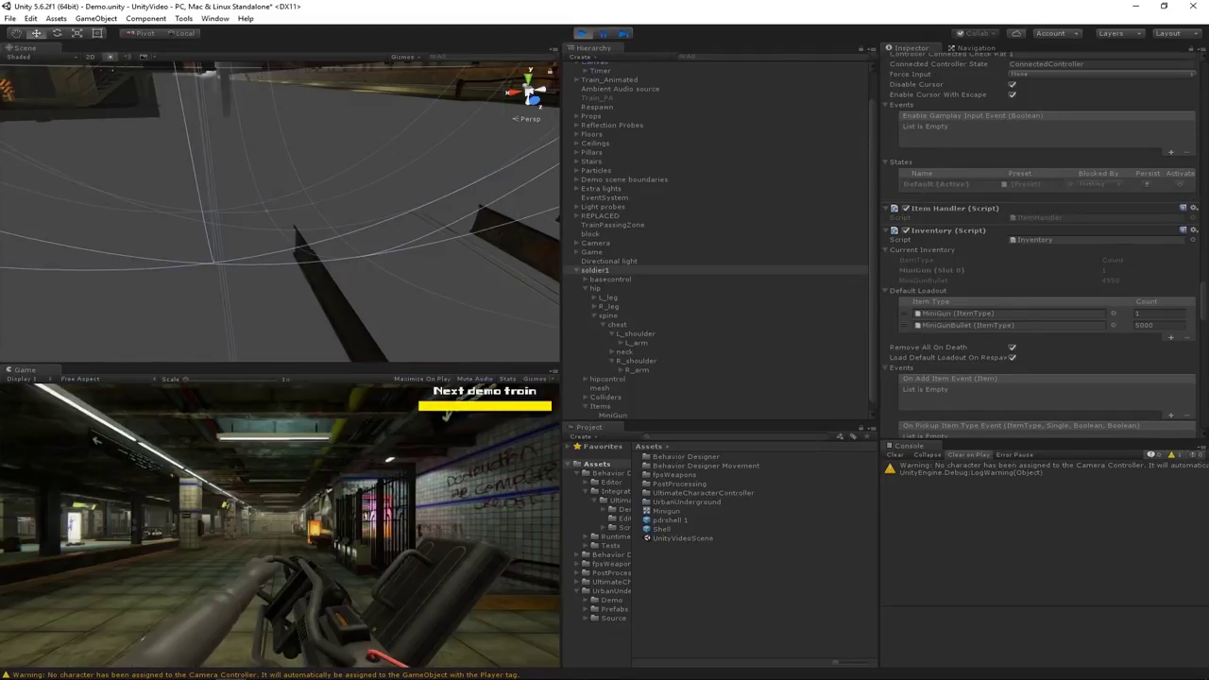
pyautogui.click(279, 519)
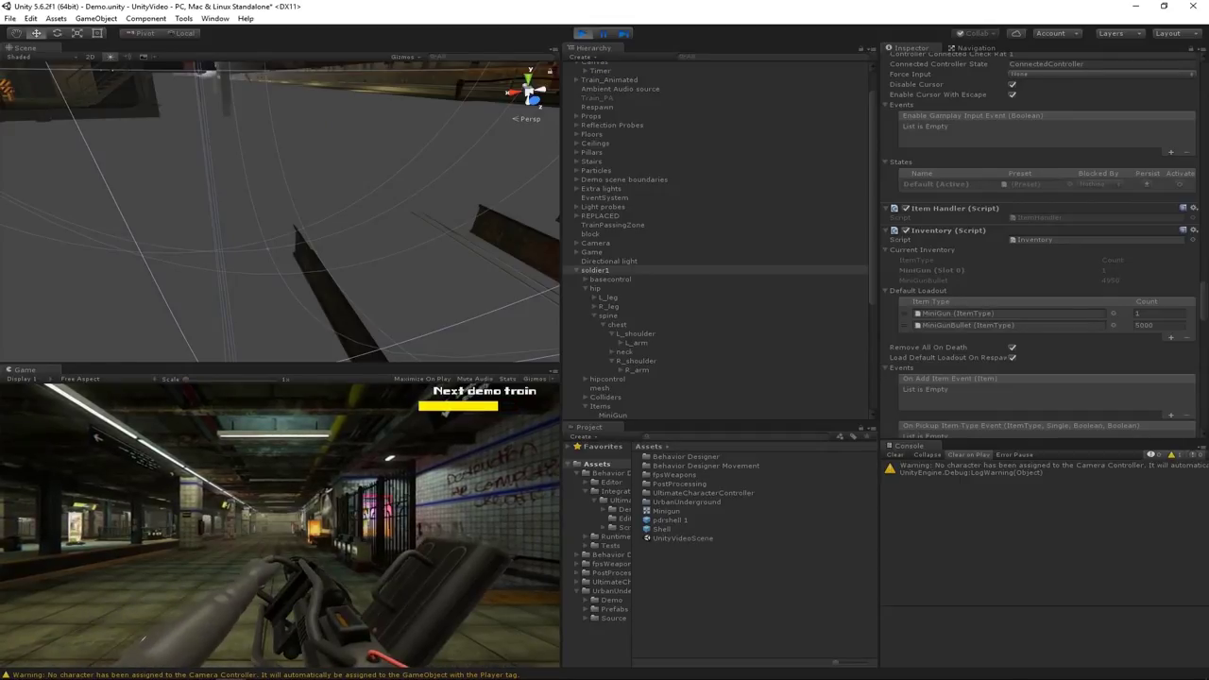
pyautogui.click(279, 525)
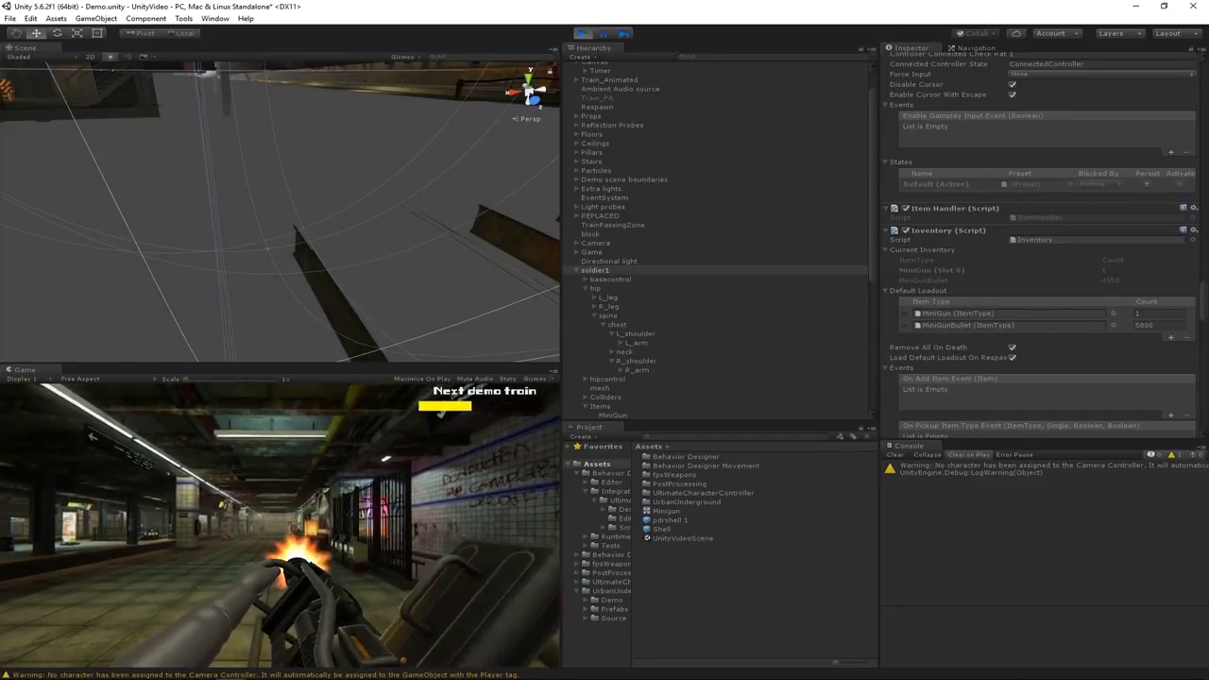
pyautogui.press('Escape')
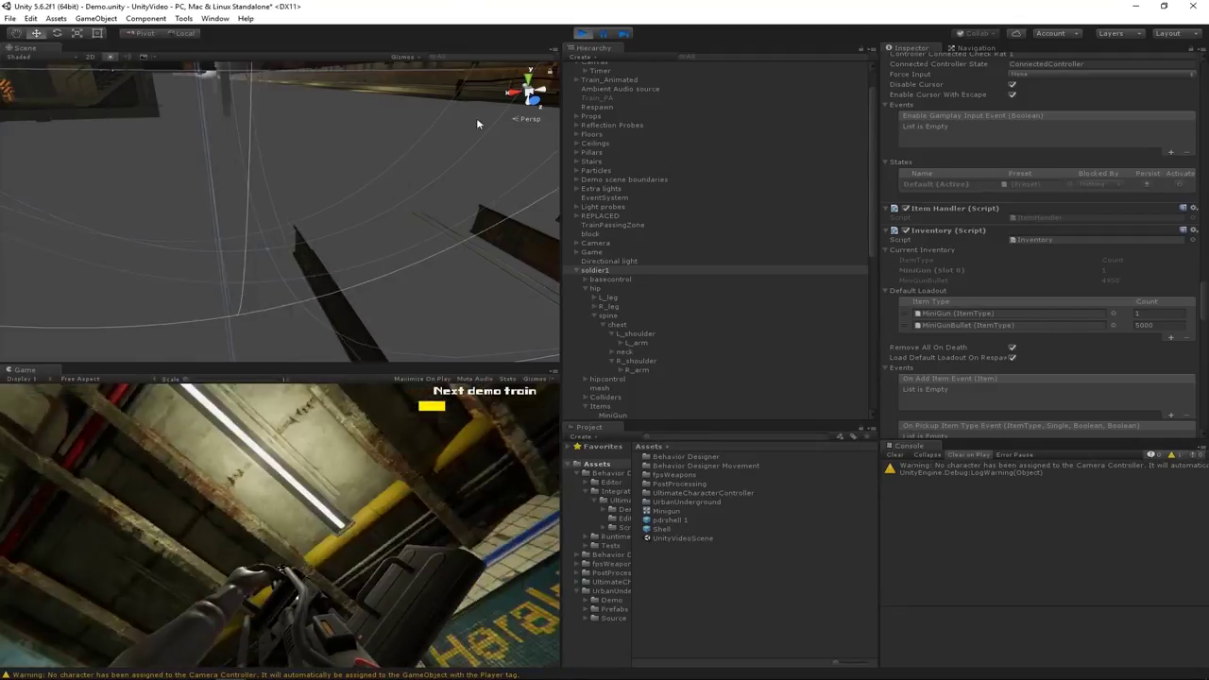
pyautogui.click(581, 34)
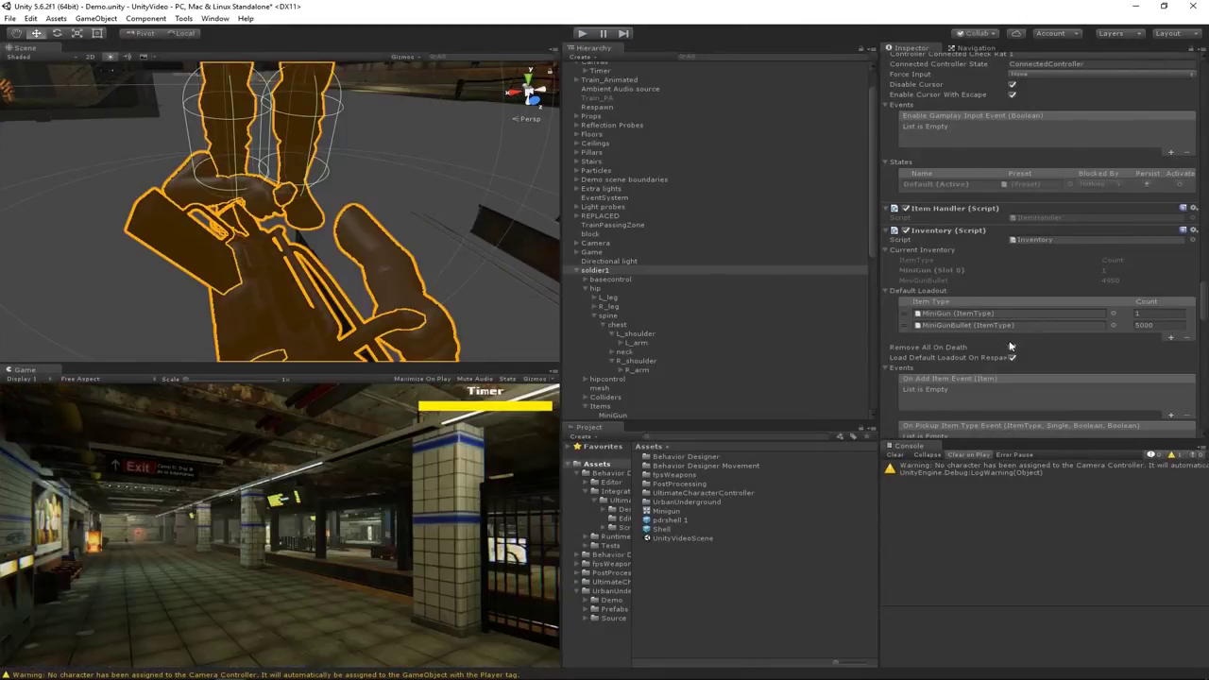
# - Disable Wait For Animation Event for both the Reload Event and Reload Complete Event of the MiniGun item
pyautogui.scroll(-3, 669, 336)
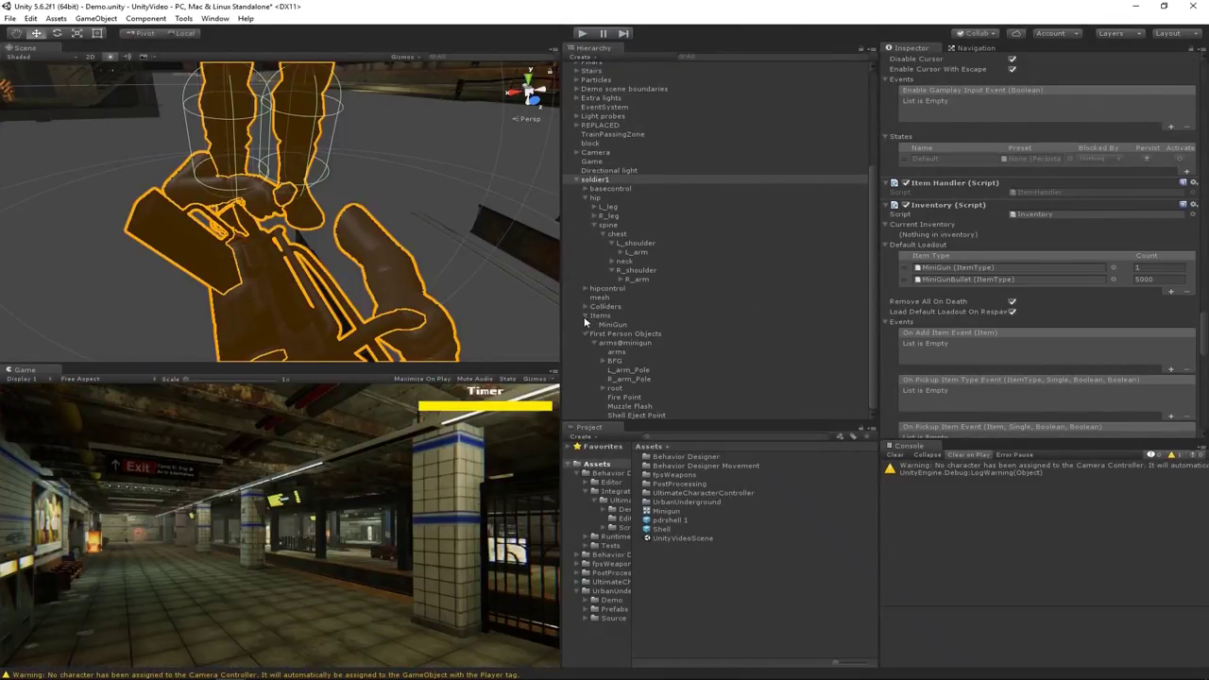
pyautogui.click(612, 324)
pyautogui.scroll(-10, 987, 375)
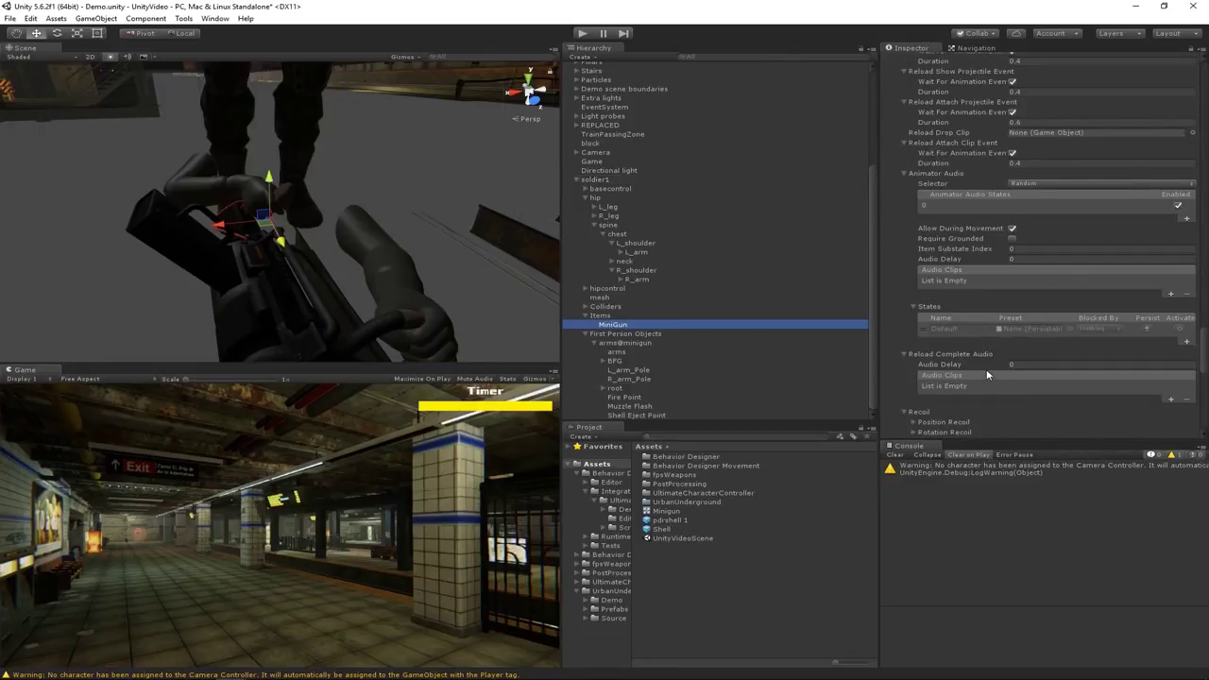
pyautogui.scroll(-15, 987, 375)
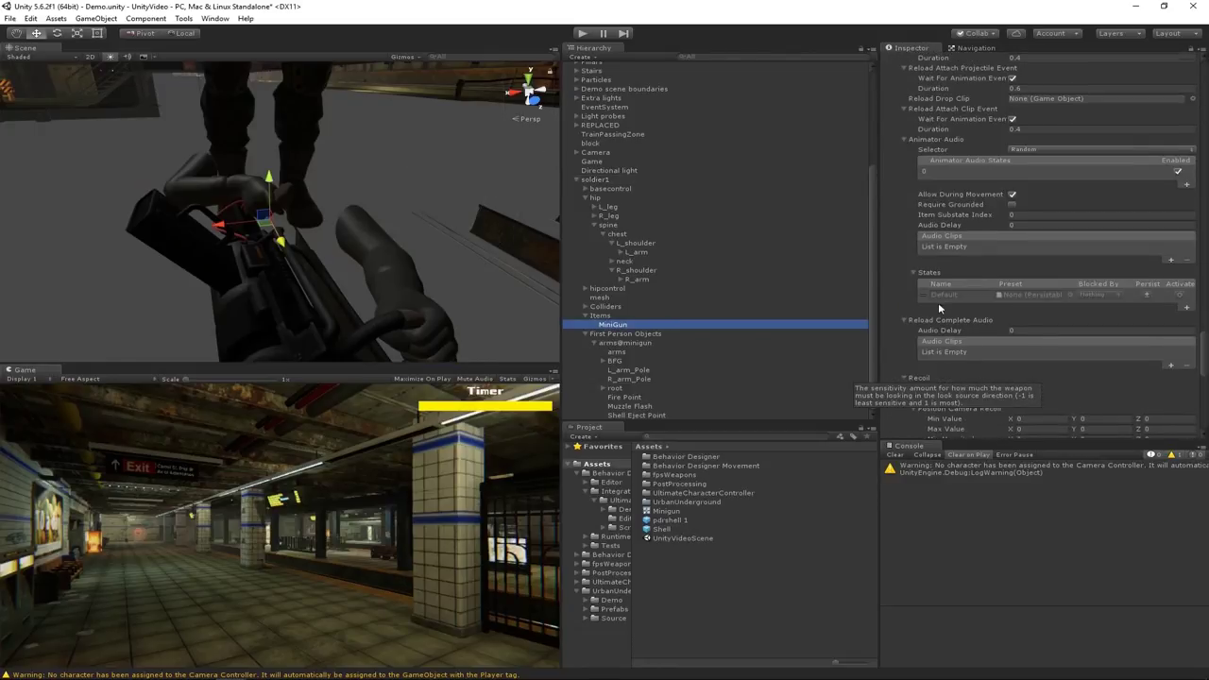
pyautogui.scroll(3, 936, 300)
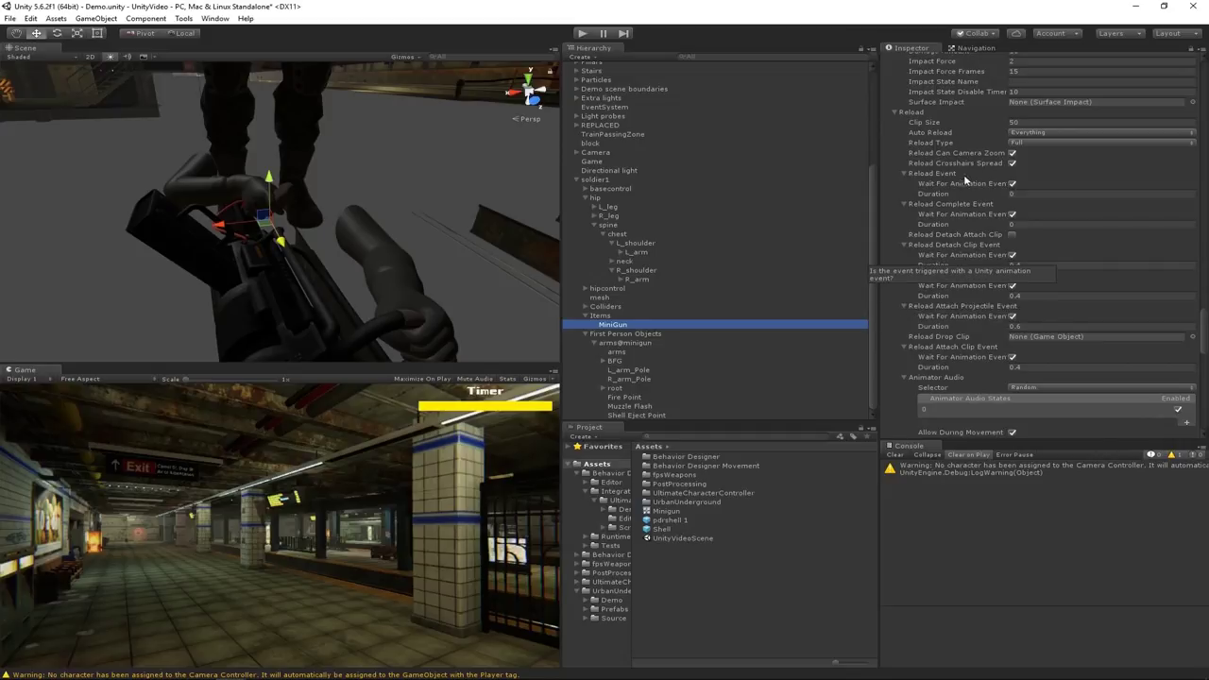
pyautogui.scroll(2, 972, 217)
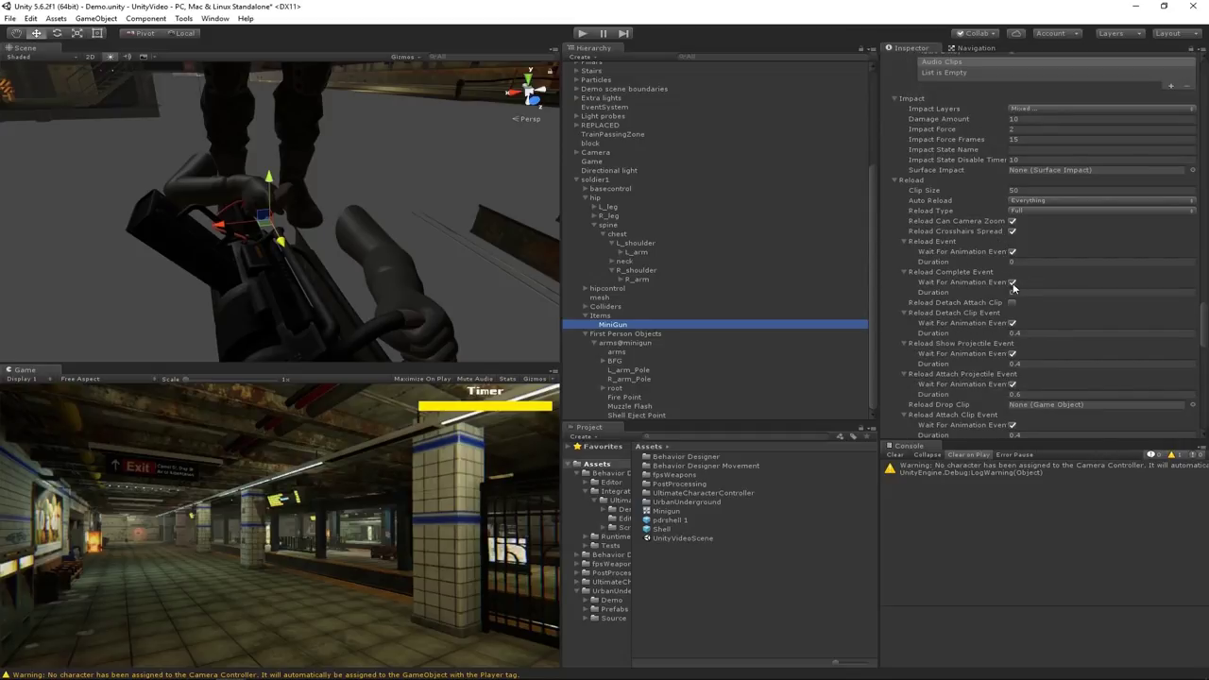
pyautogui.click(1012, 251)
pyautogui.click(1012, 281)
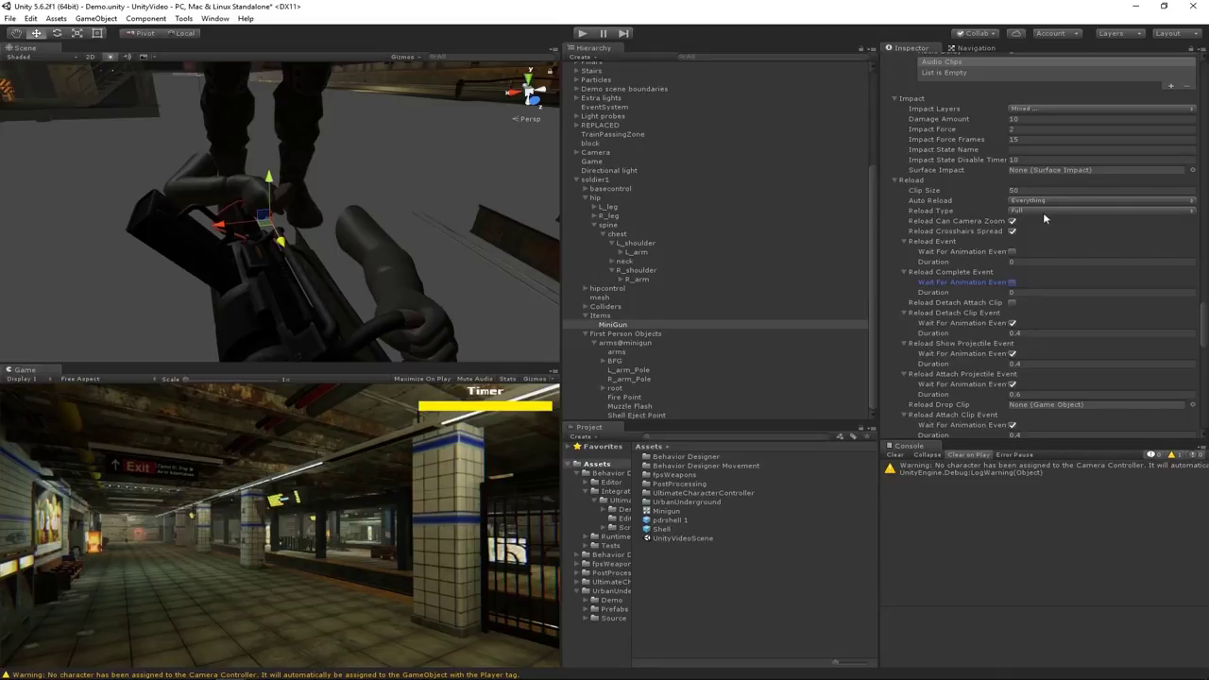
# - Set the MiniGun's Reload Event duration to 1.1
pyautogui.click(583, 33)
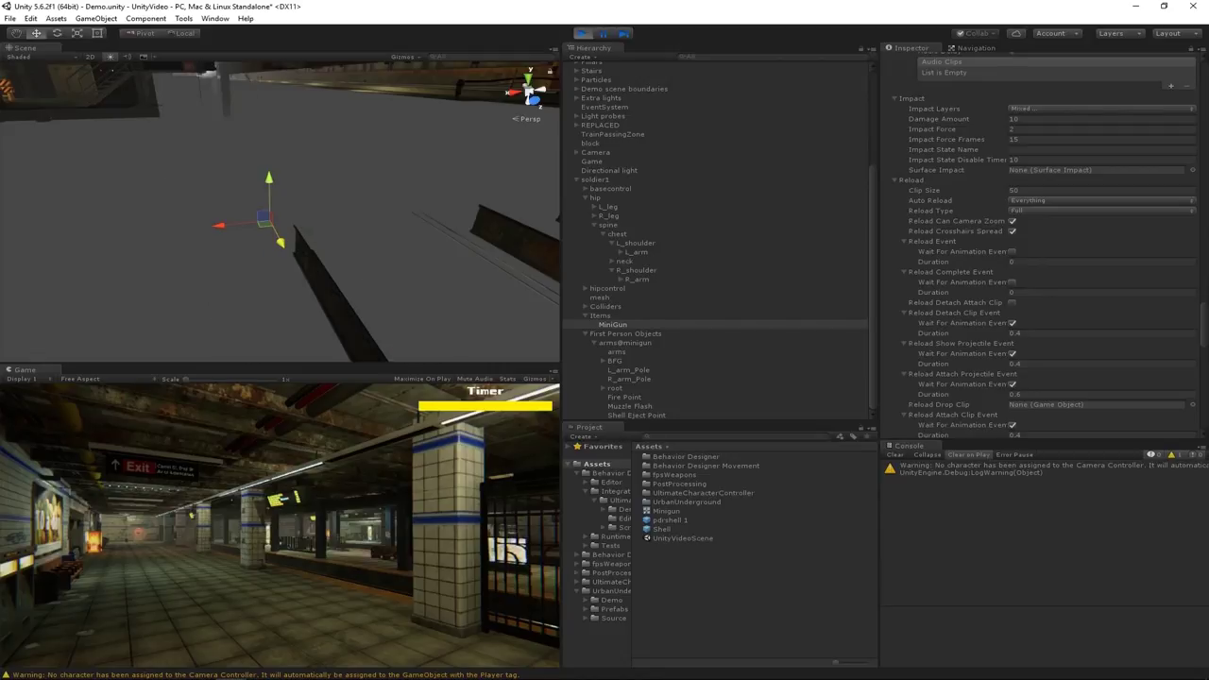
pyautogui.click(582, 33)
pyautogui.click(1033, 262)
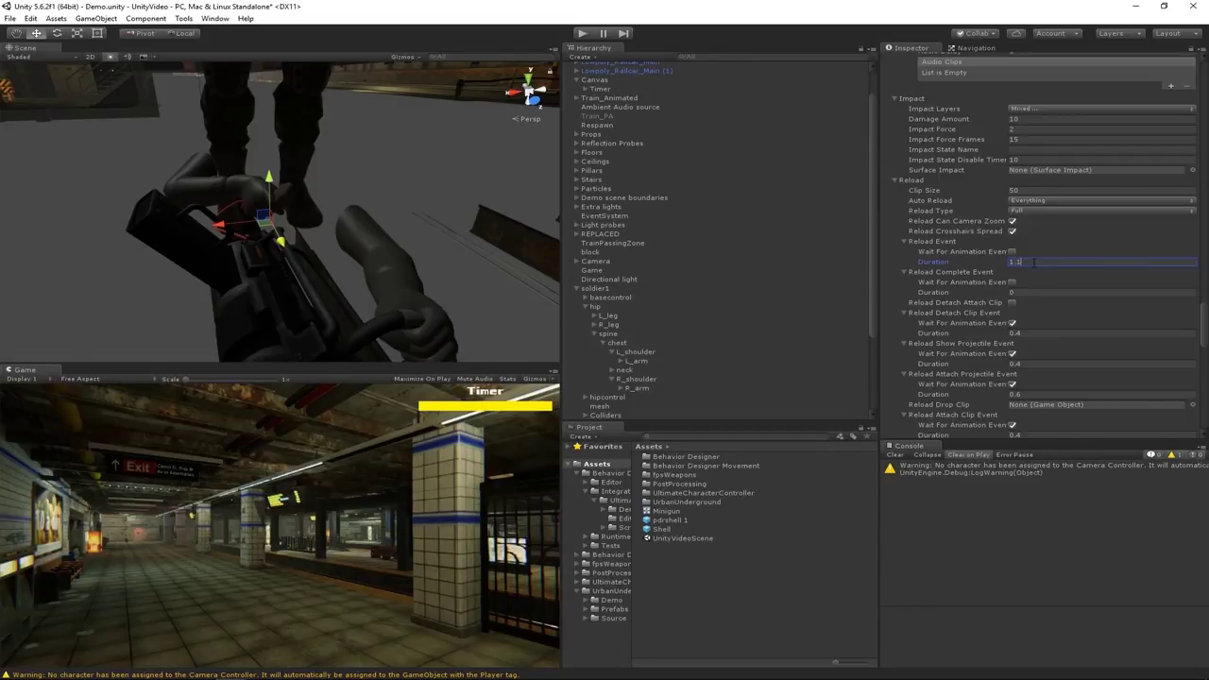
# - Play-test the scene by walking forward, reloading and firing the minigun, and release the game cursor
pyautogui.click(580, 34)
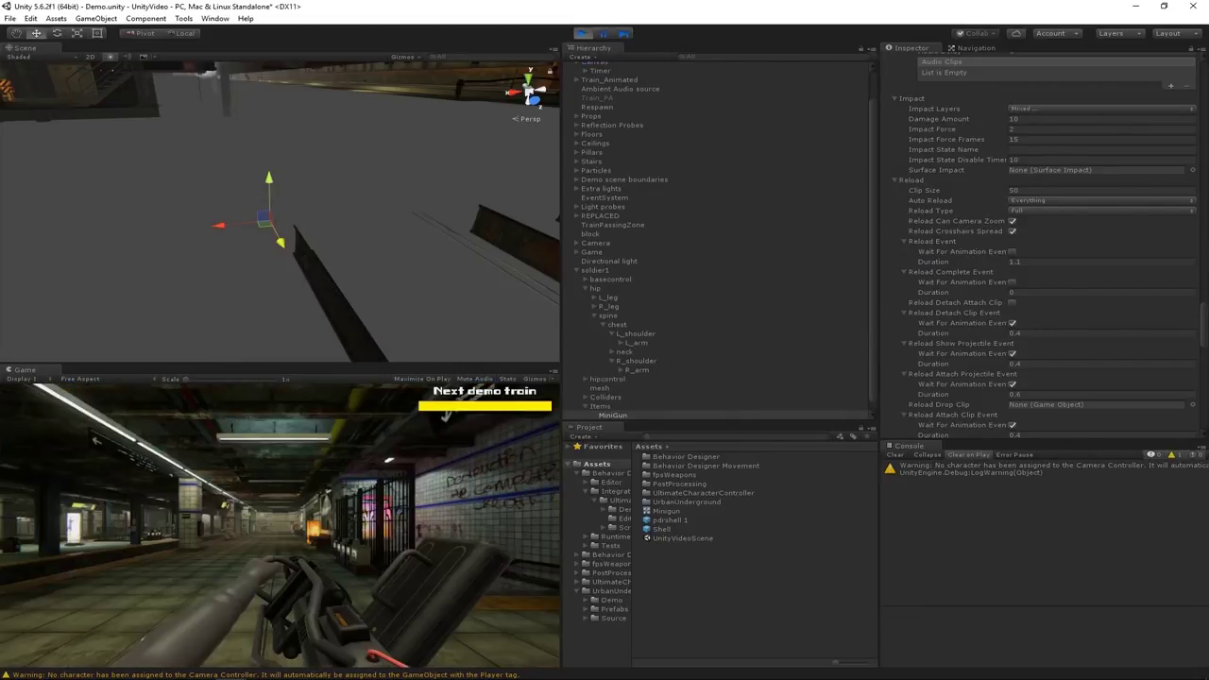
pyautogui.click(281, 521)
pyautogui.press('w')
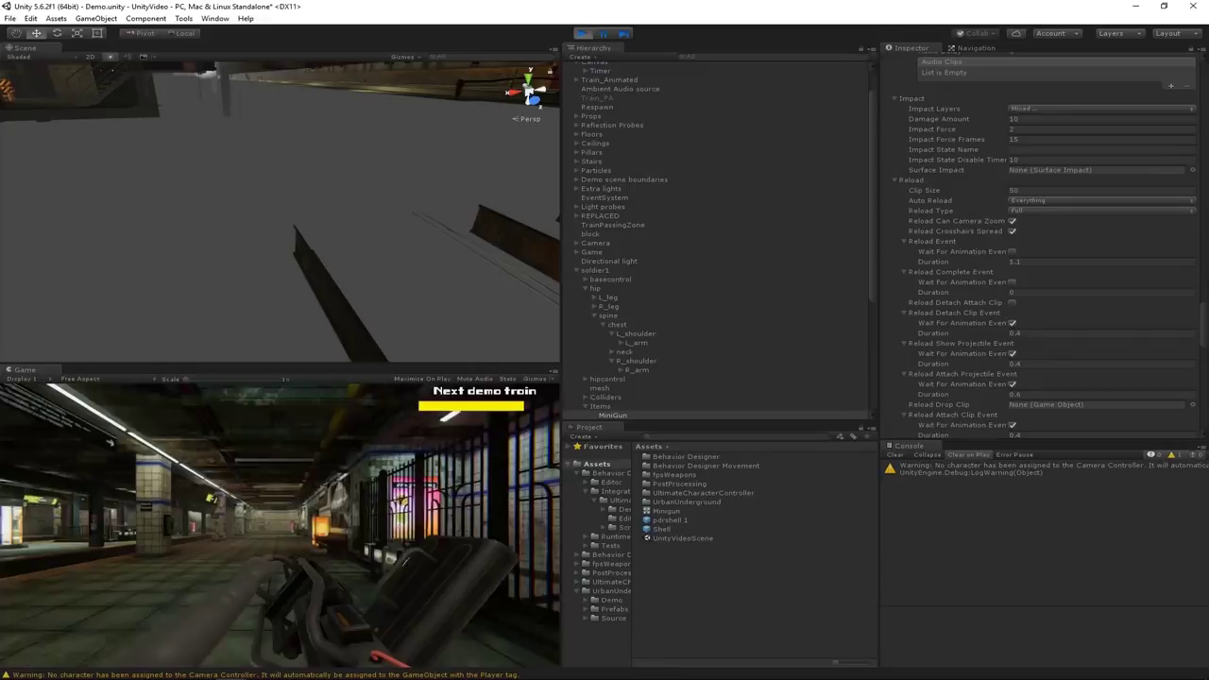
pyautogui.press('r')
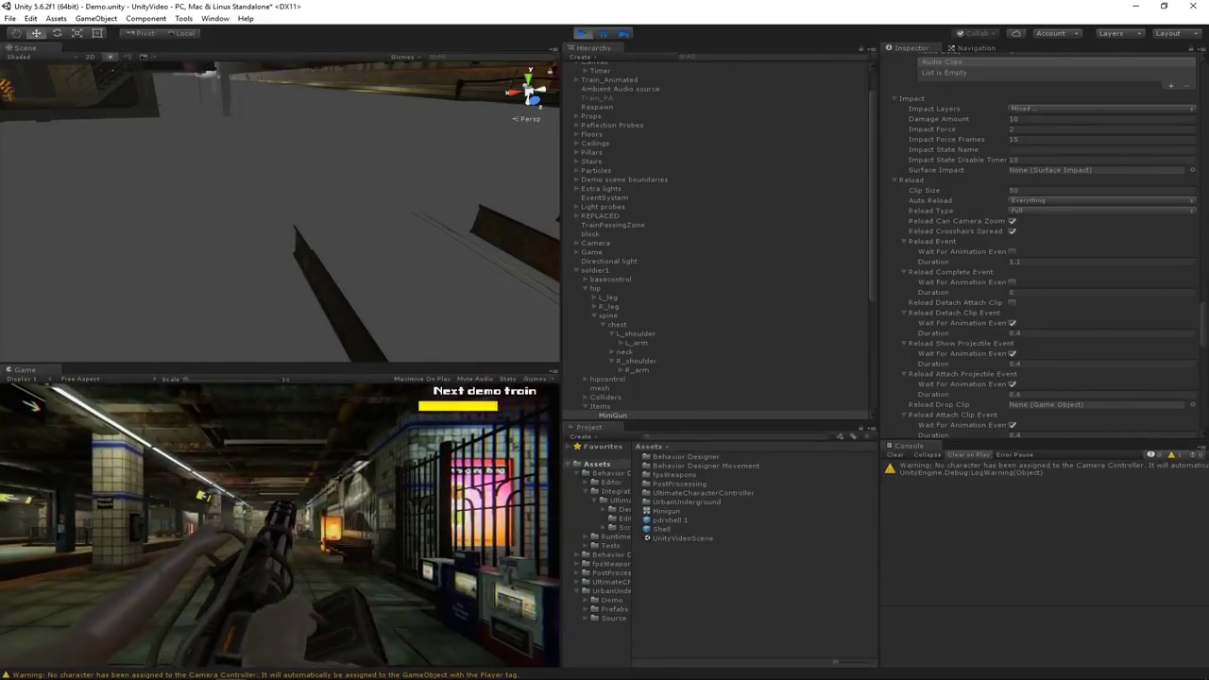
pyautogui.click(280, 524)
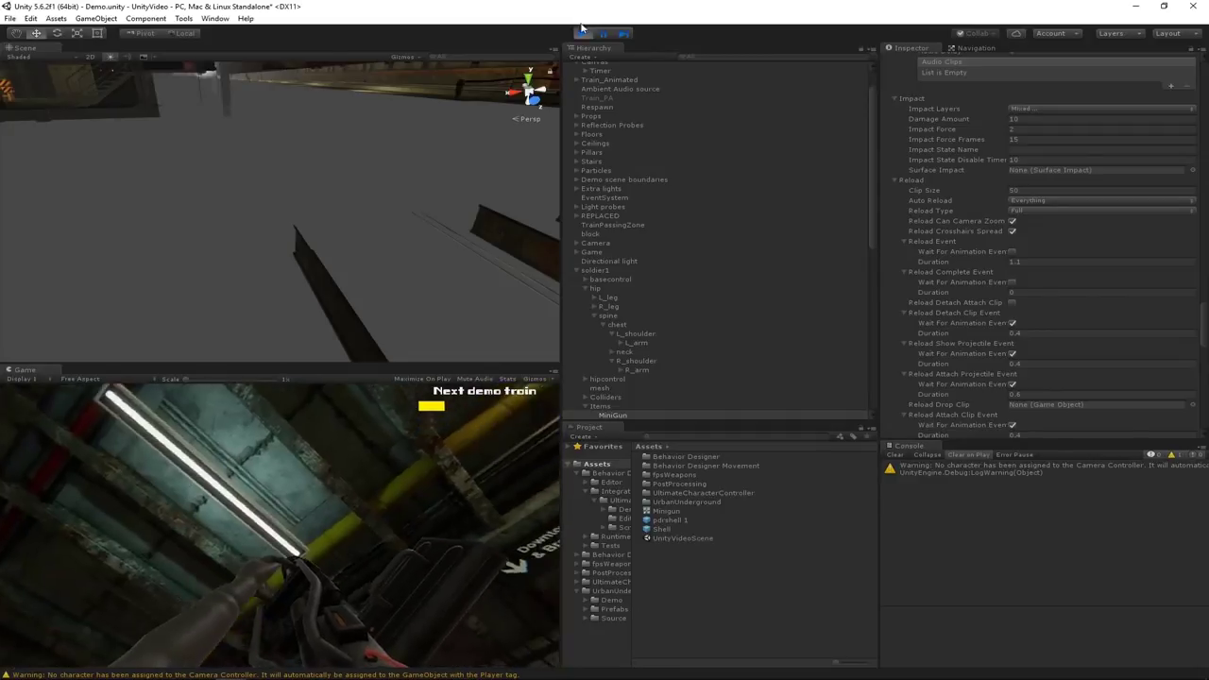
pyautogui.press('Escape')
# - Resume control of the running game, walk through the station to check the weapon's movement, and stop play mode
pyautogui.click(281, 525)
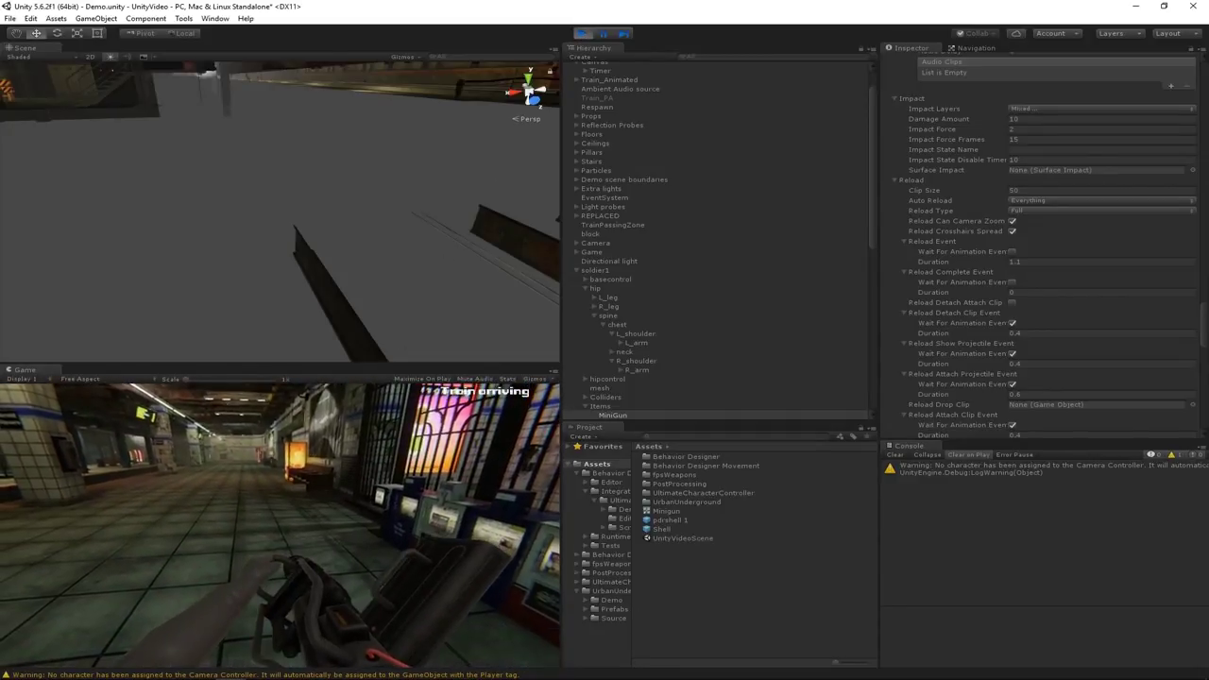
pyautogui.click(281, 524)
pyautogui.press('w')
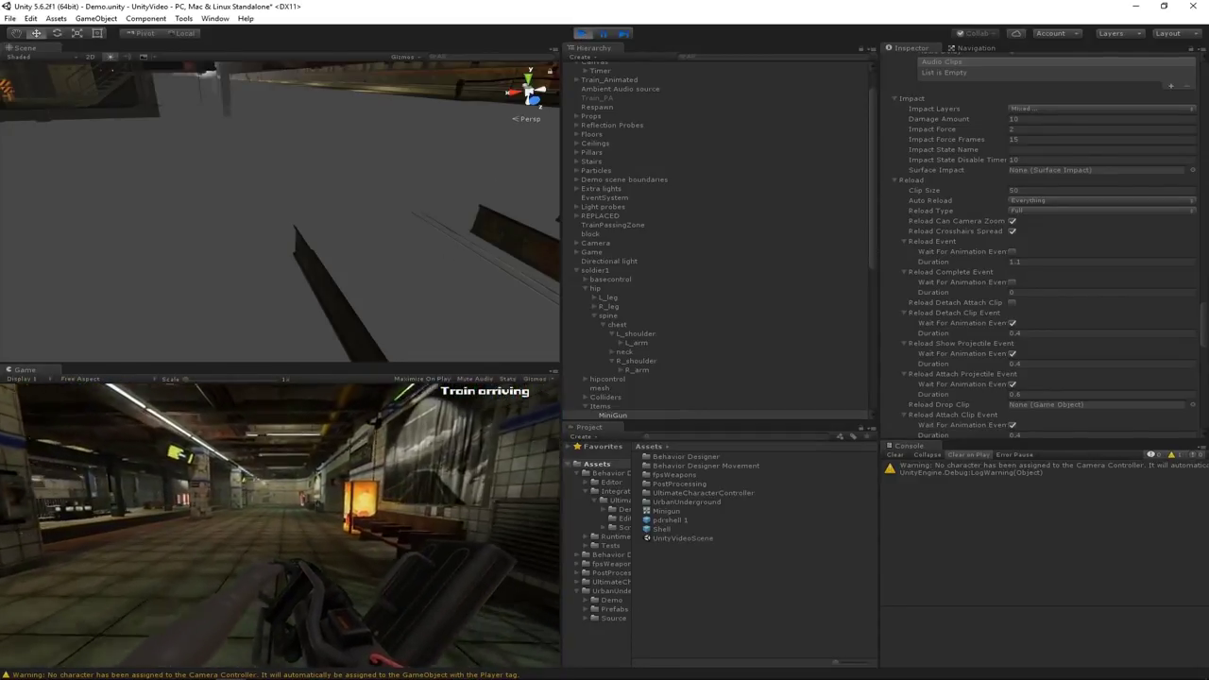
pyautogui.press('w')
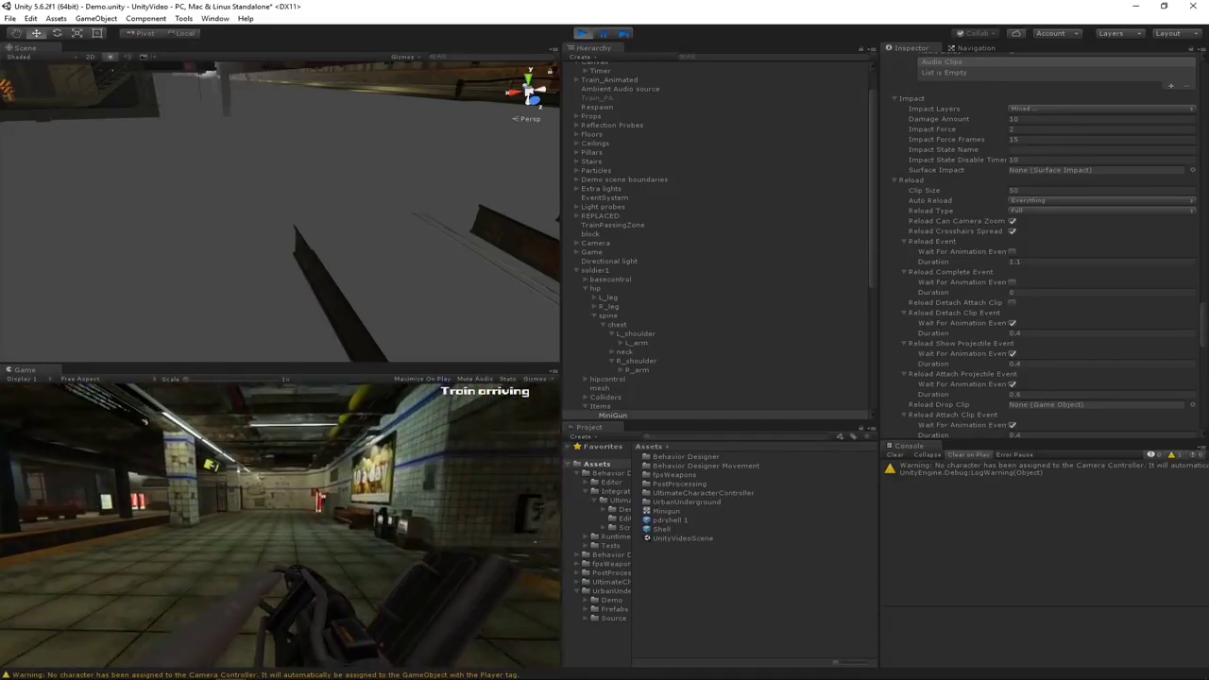
pyautogui.press('w')
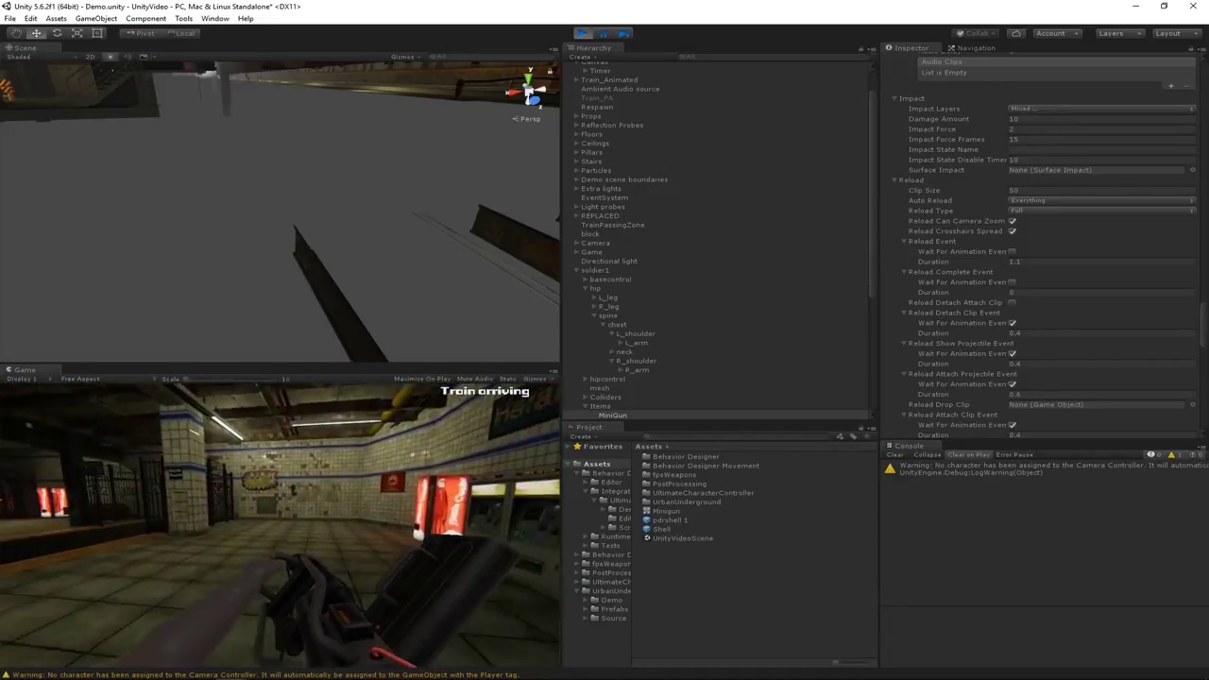
pyautogui.press('Escape')
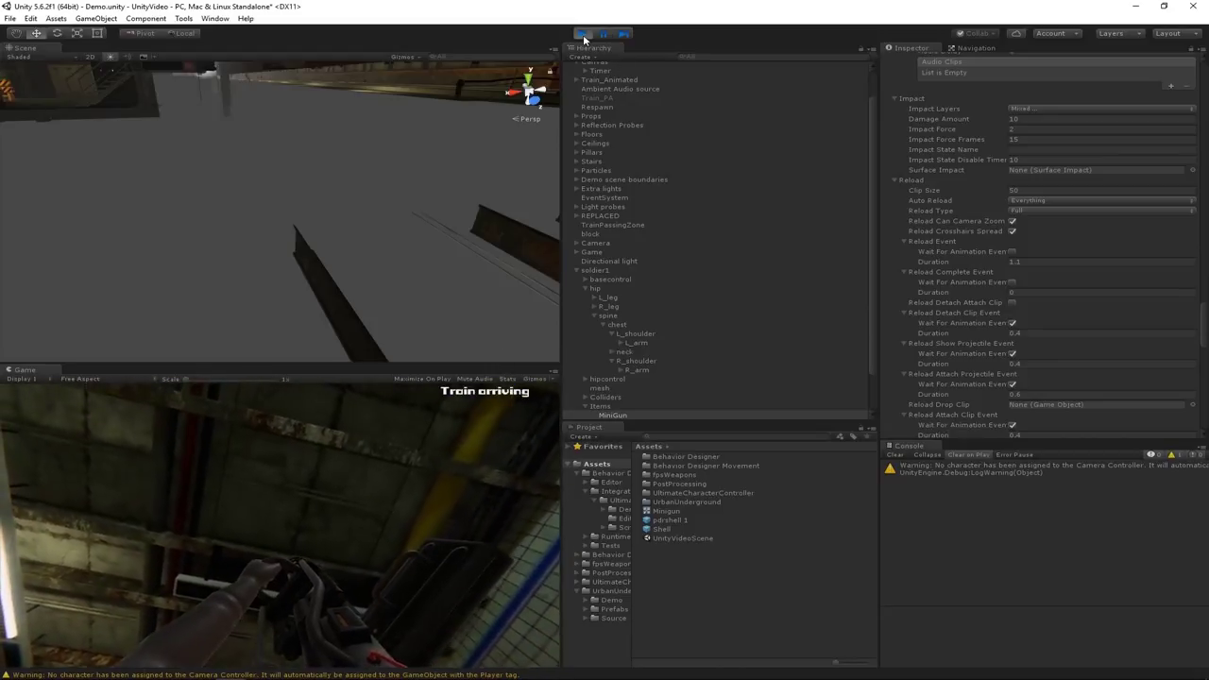
pyautogui.click(583, 36)
pyautogui.hotkey('ctrl', 'p')
# - Set the Y value of Rotation Look Sway in the MiniGun's Rotation Spring settings to 90
pyautogui.scroll(10, 947, 266)
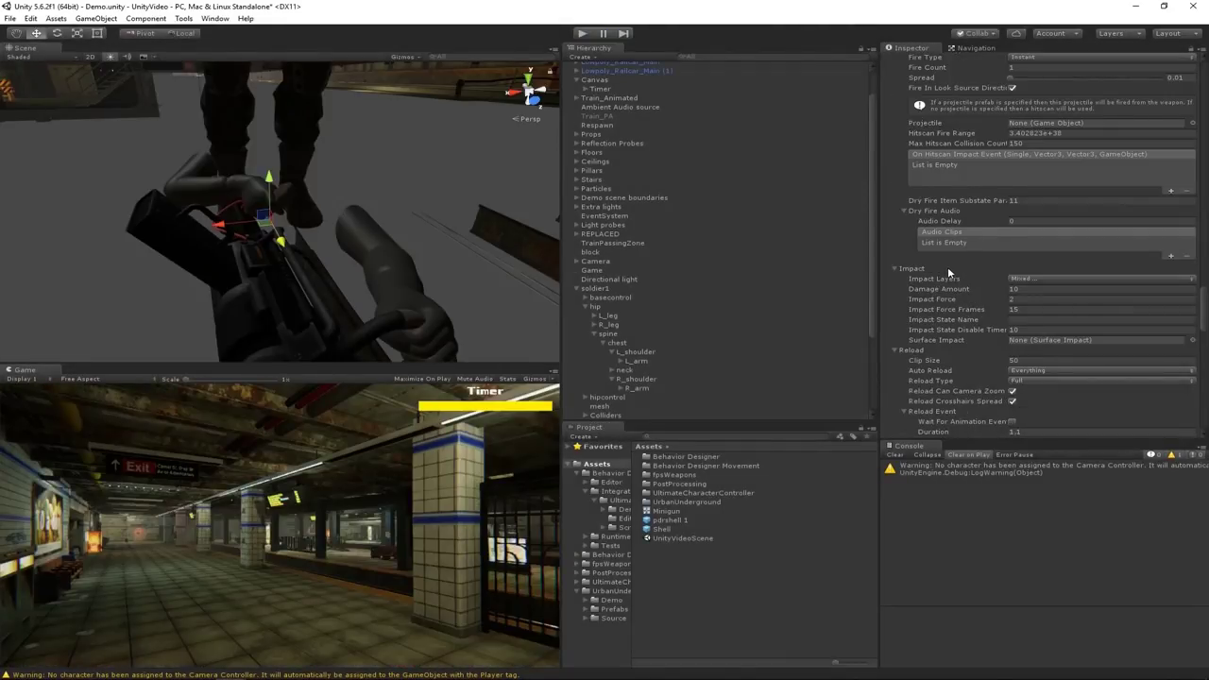
pyautogui.scroll(10, 947, 266)
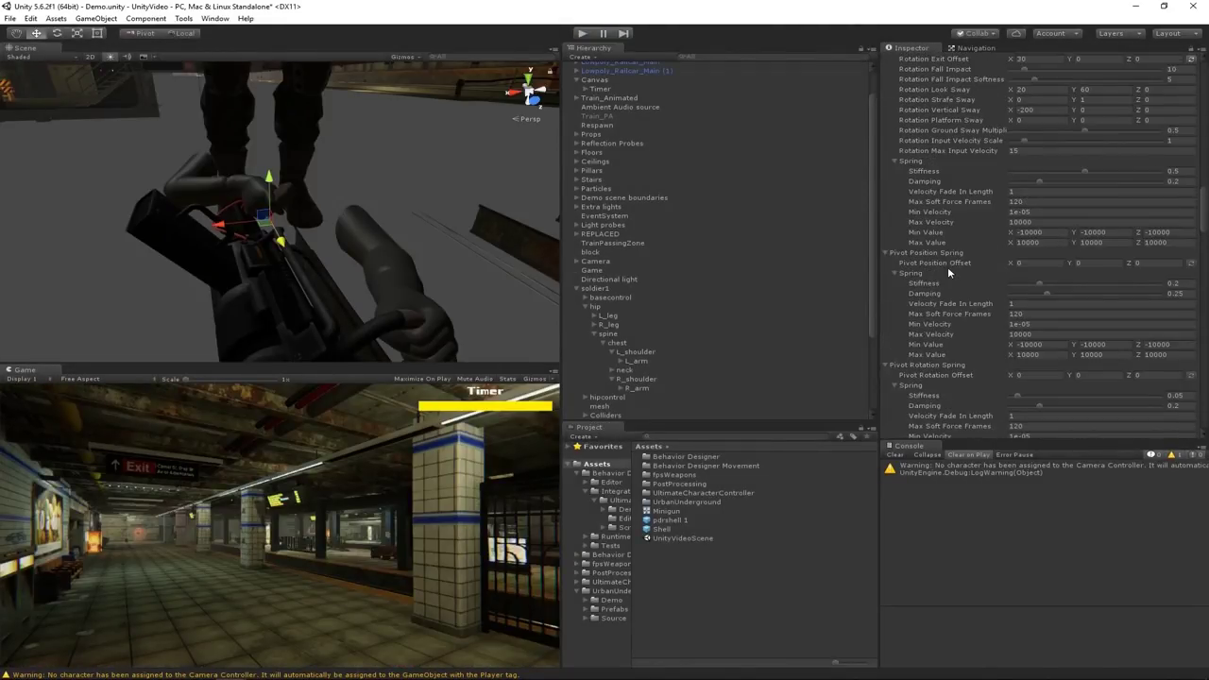
pyautogui.scroll(2, 1033, 289)
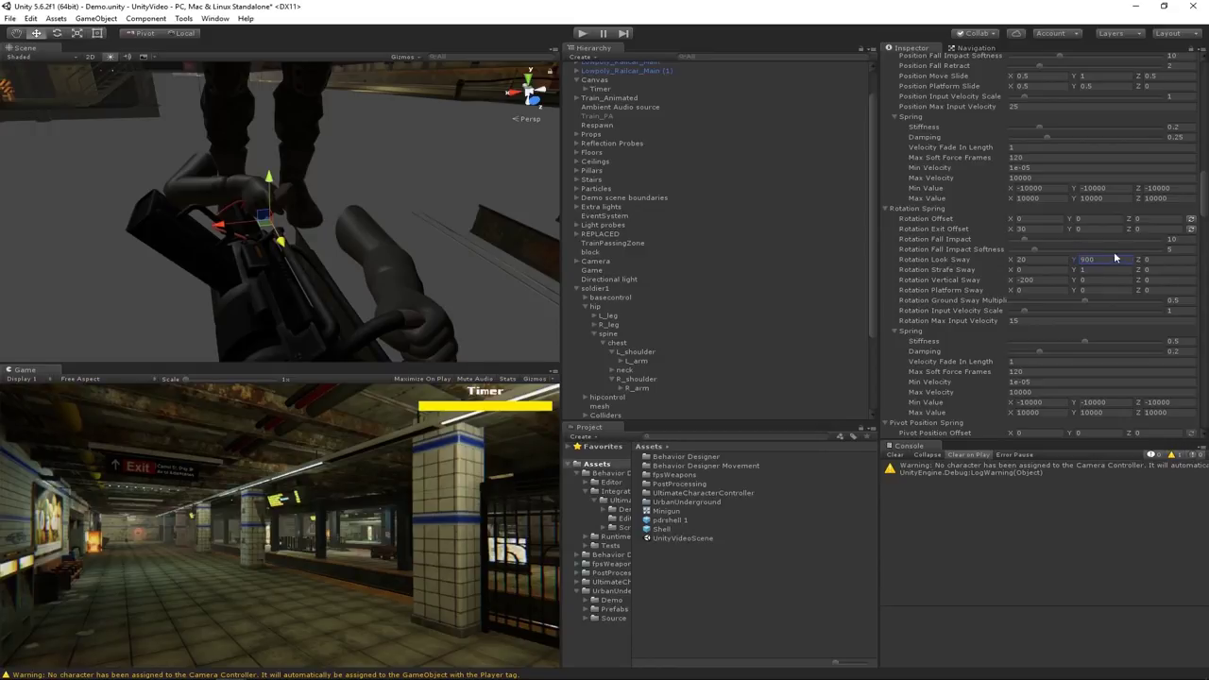
pyautogui.write('9')
# - Set the MiniGun's bob X values: positional rate 0.9, rotational rate 0.9 and rotational amplitude 550
pyautogui.scroll(-5, 951, 281)
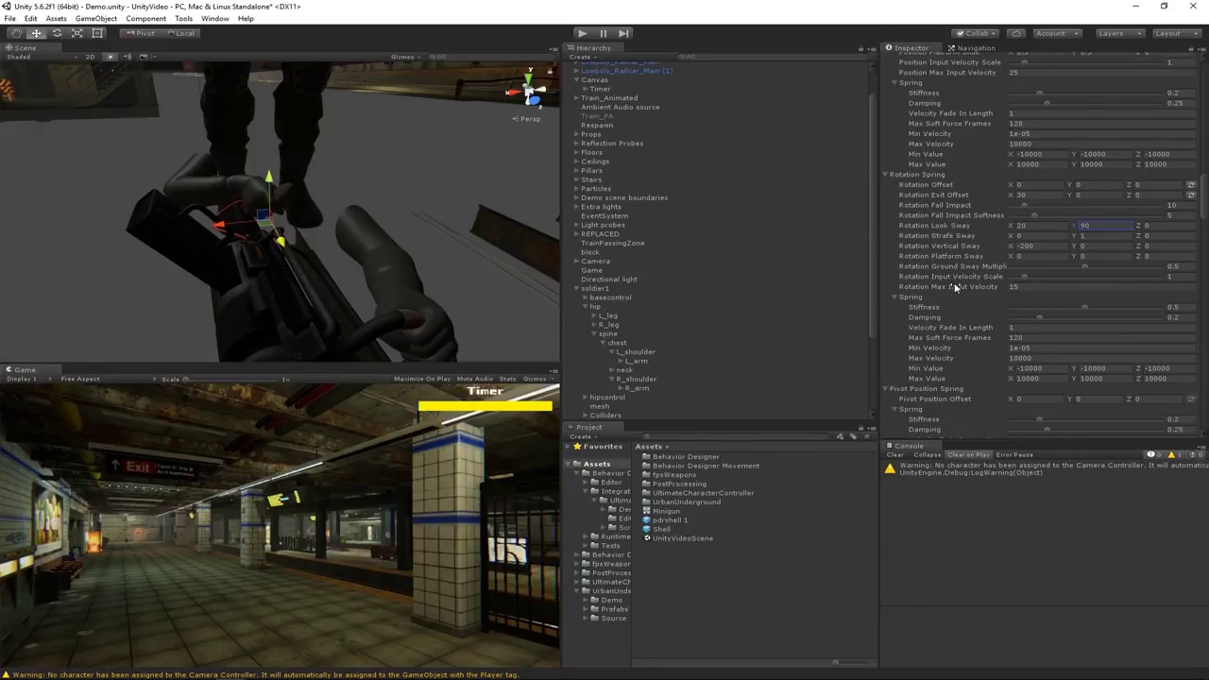
pyautogui.scroll(-10, 1020, 331)
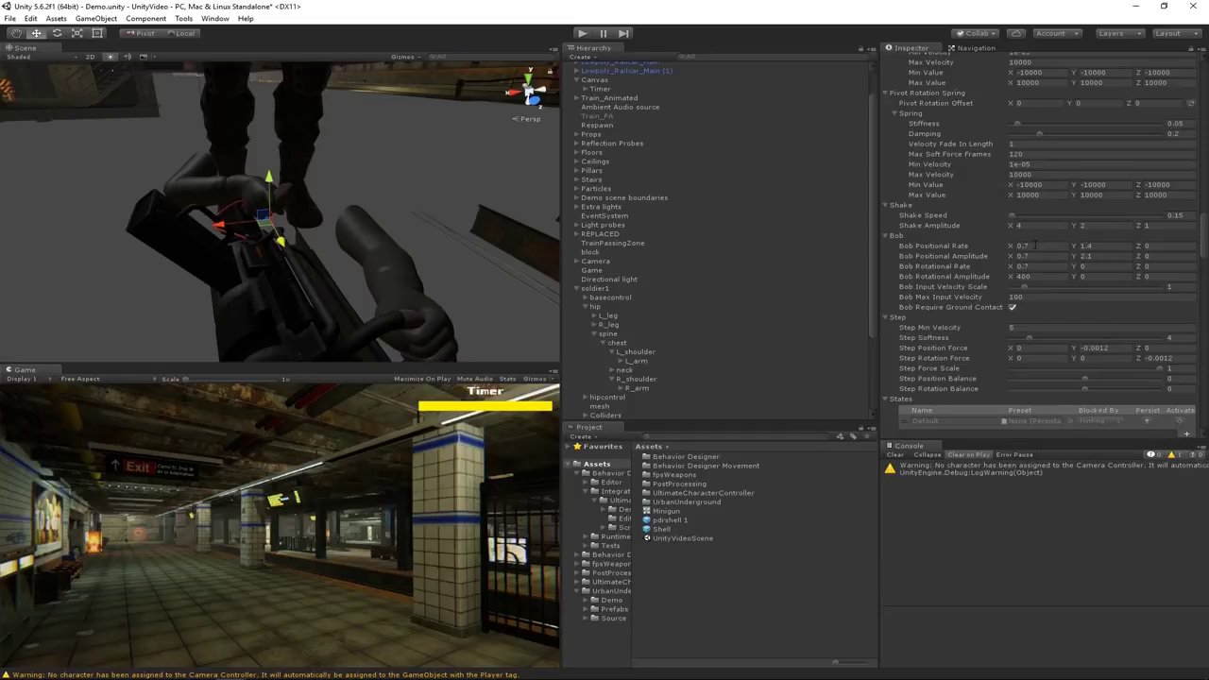
pyautogui.click(1035, 244)
pyautogui.write('0.')
pyautogui.press('Return')
pyautogui.click(1046, 265)
pyautogui.write('0.9')
pyautogui.click(1037, 277)
pyautogui.write('550')
# - Play-test the scene, walking forward through the station to check the minigun's bob motion, and stop play mode
pyautogui.click(582, 33)
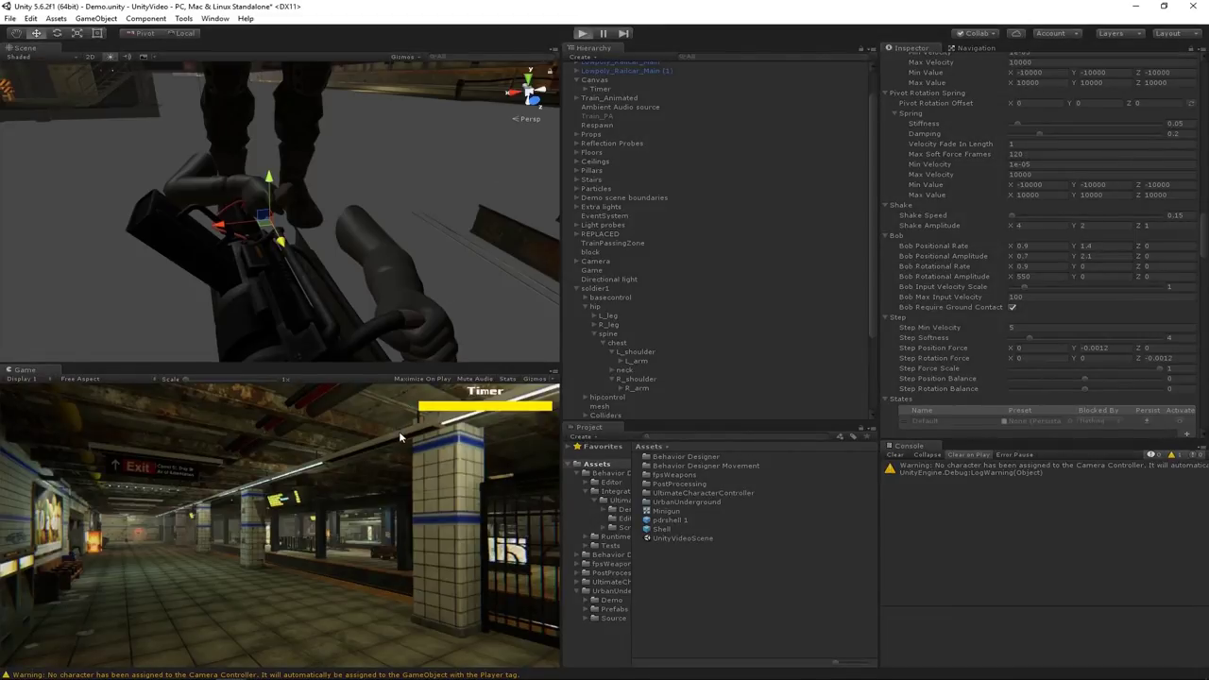
pyautogui.click(281, 519)
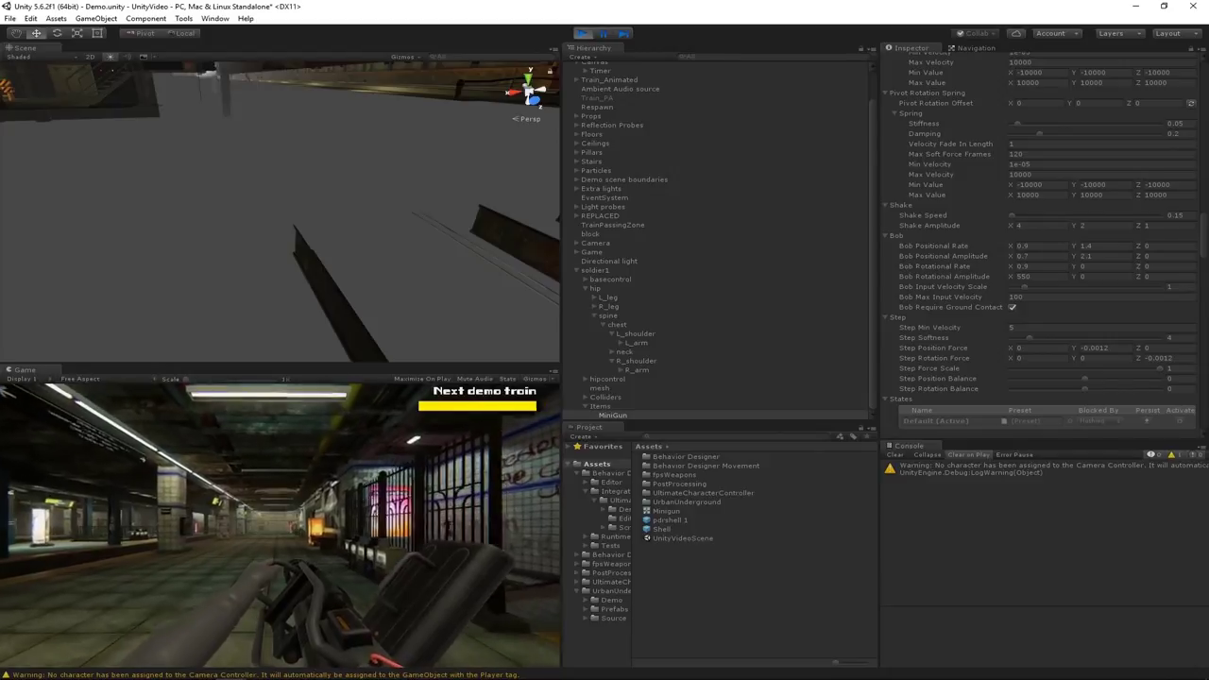
pyautogui.press('w')
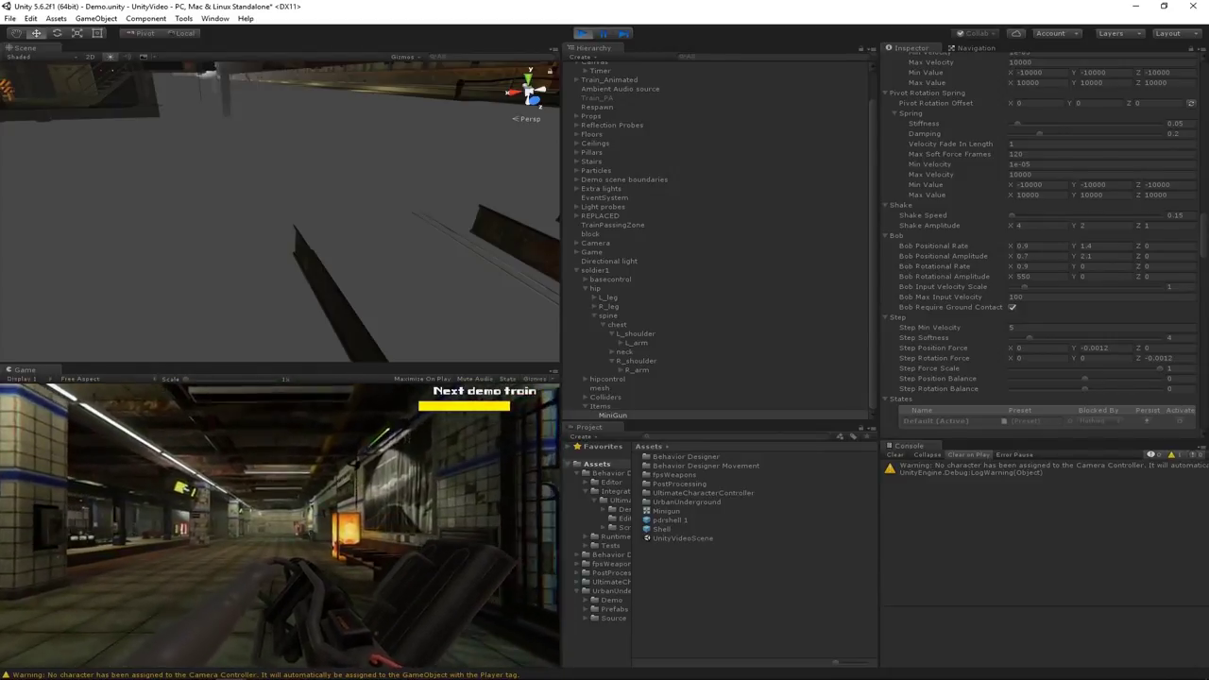
pyautogui.press('w')
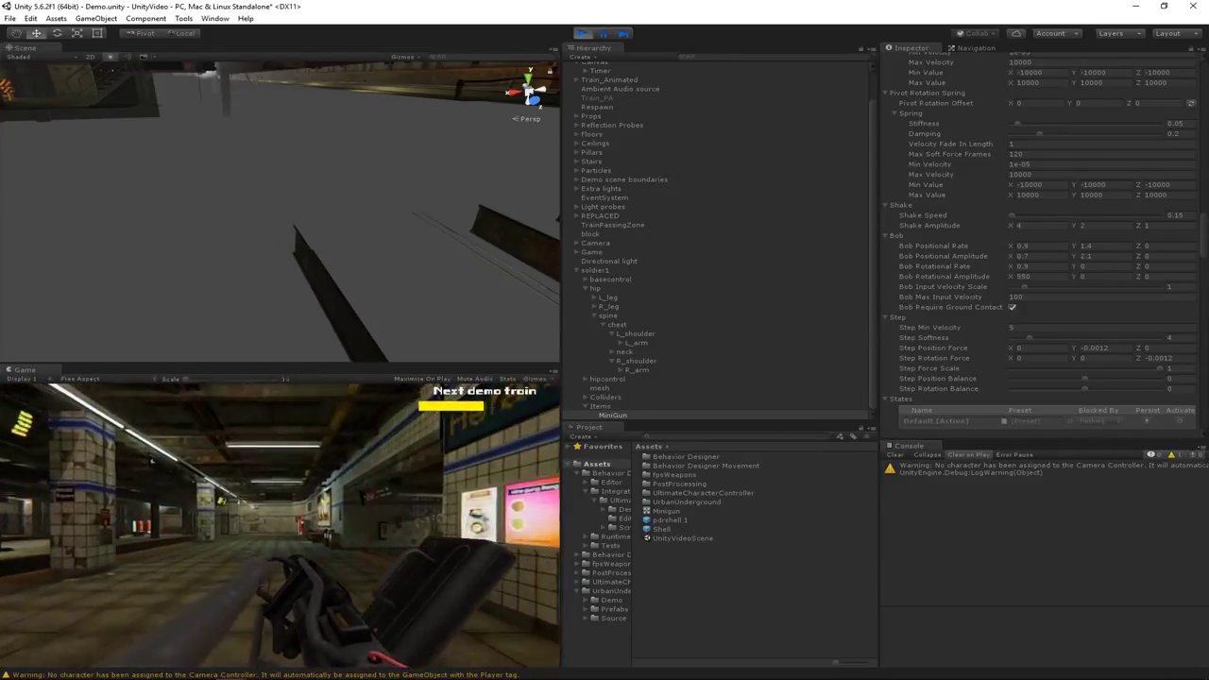
pyautogui.press('Escape')
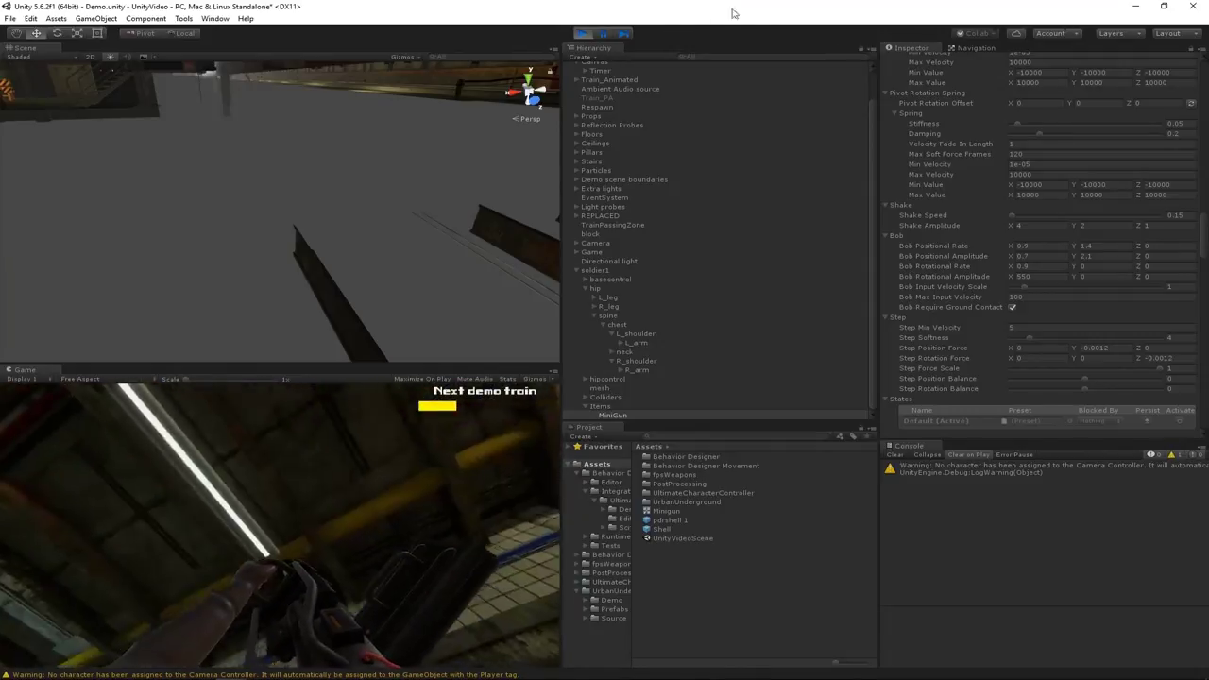
pyautogui.click(582, 33)
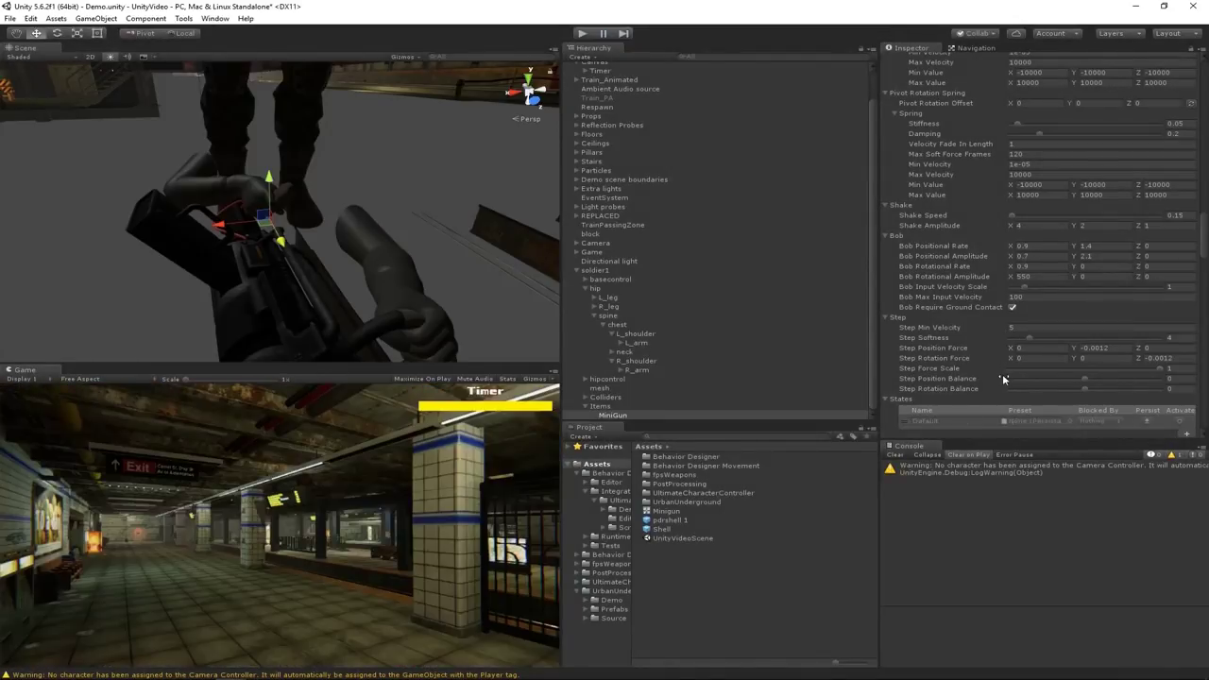
# - Create a new state preset for the MiniGun's first-person perspective item, saved as RunFirstPersonPerspectiveItemPreset, and open the preset asset for editing
pyautogui.scroll(-1, 1007, 382)
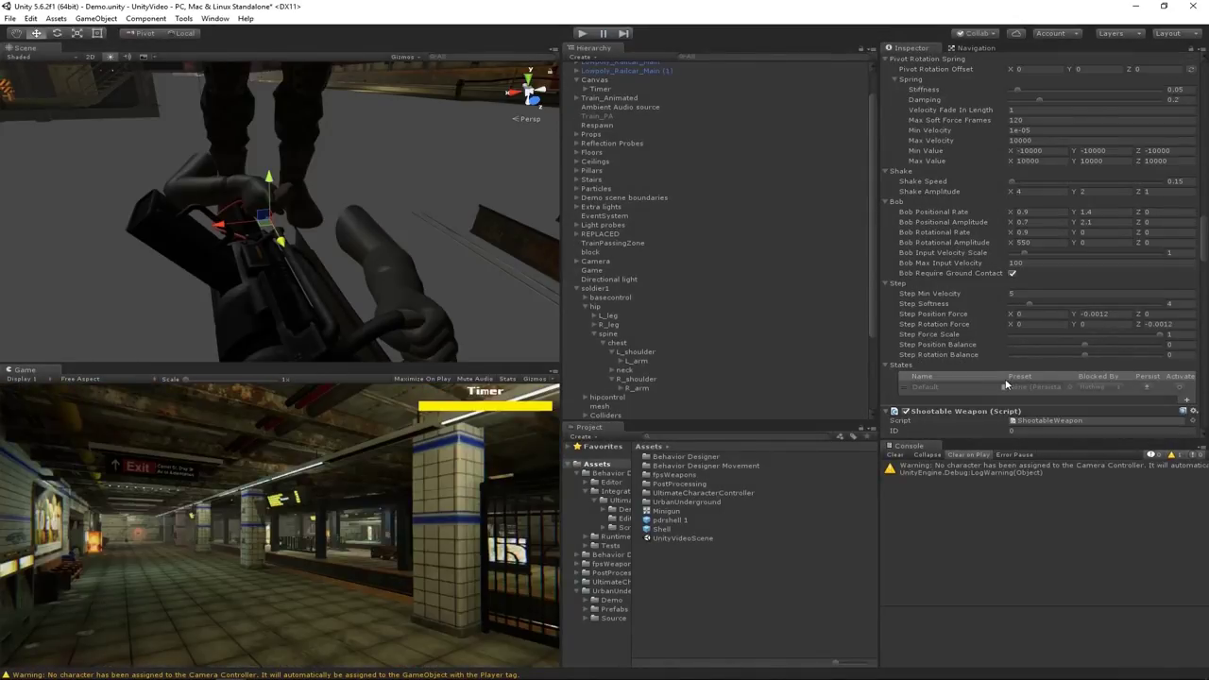
pyautogui.click(1188, 401)
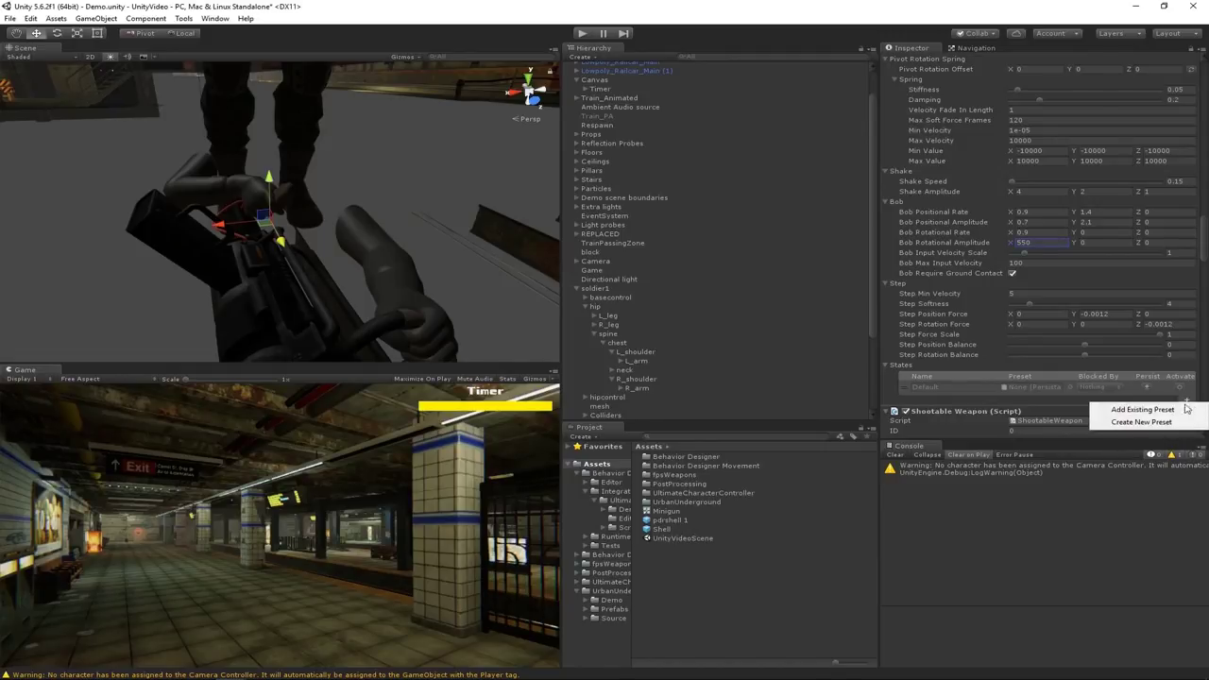
pyautogui.click(1141, 422)
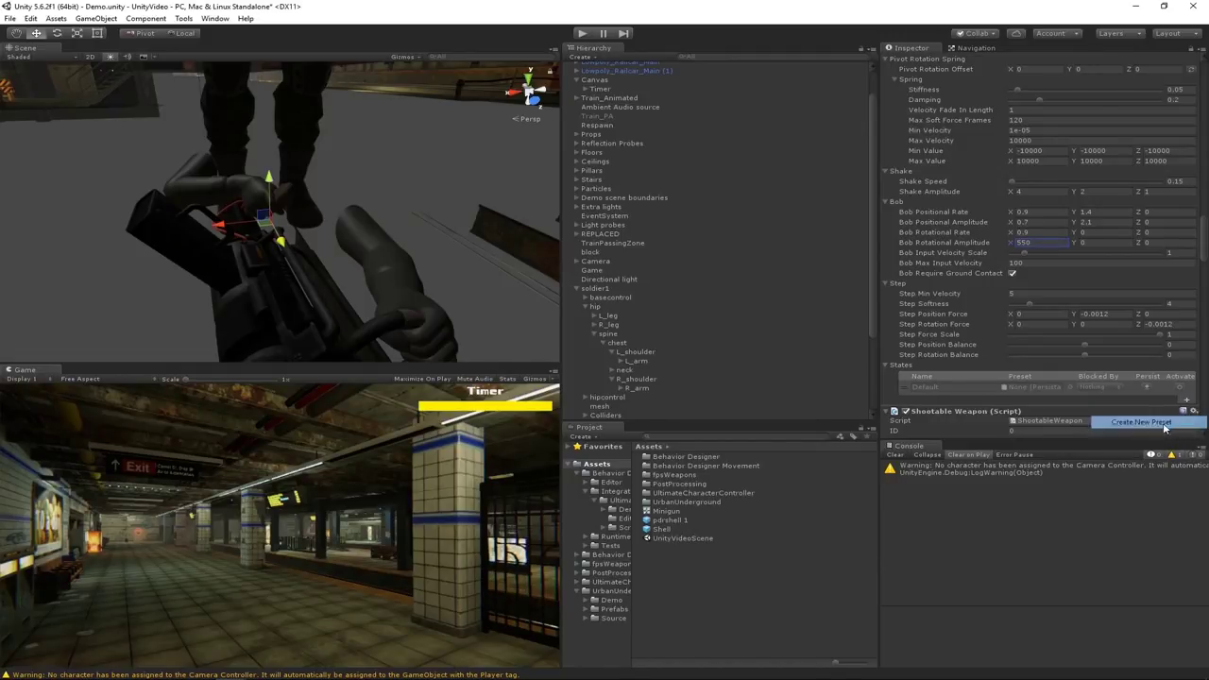
pyautogui.click(102, 307)
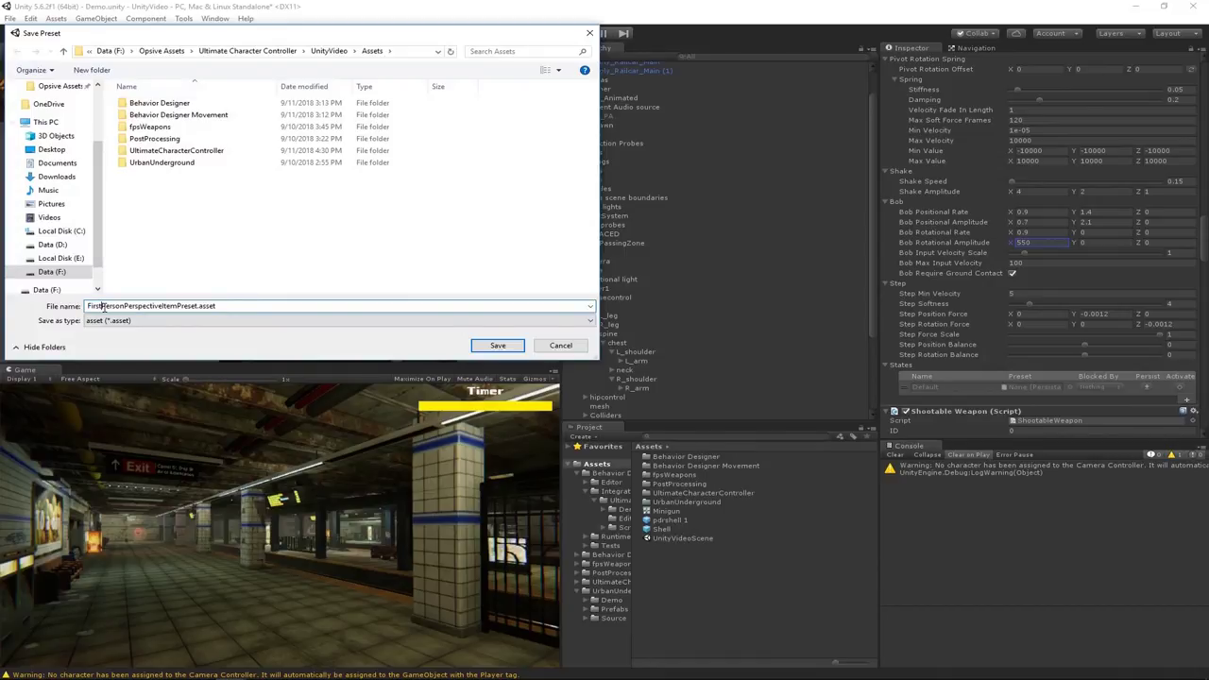
pyautogui.write('Run')
pyautogui.press('Return')
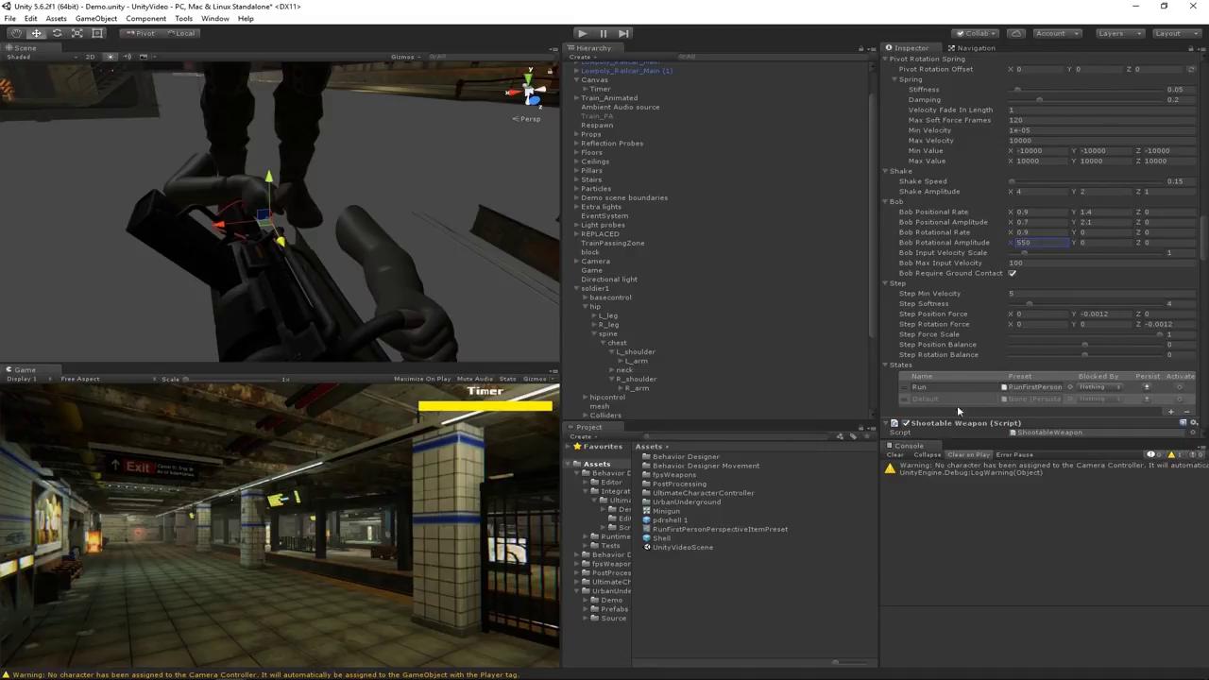
pyautogui.click(724, 529)
pyautogui.click(1174, 105)
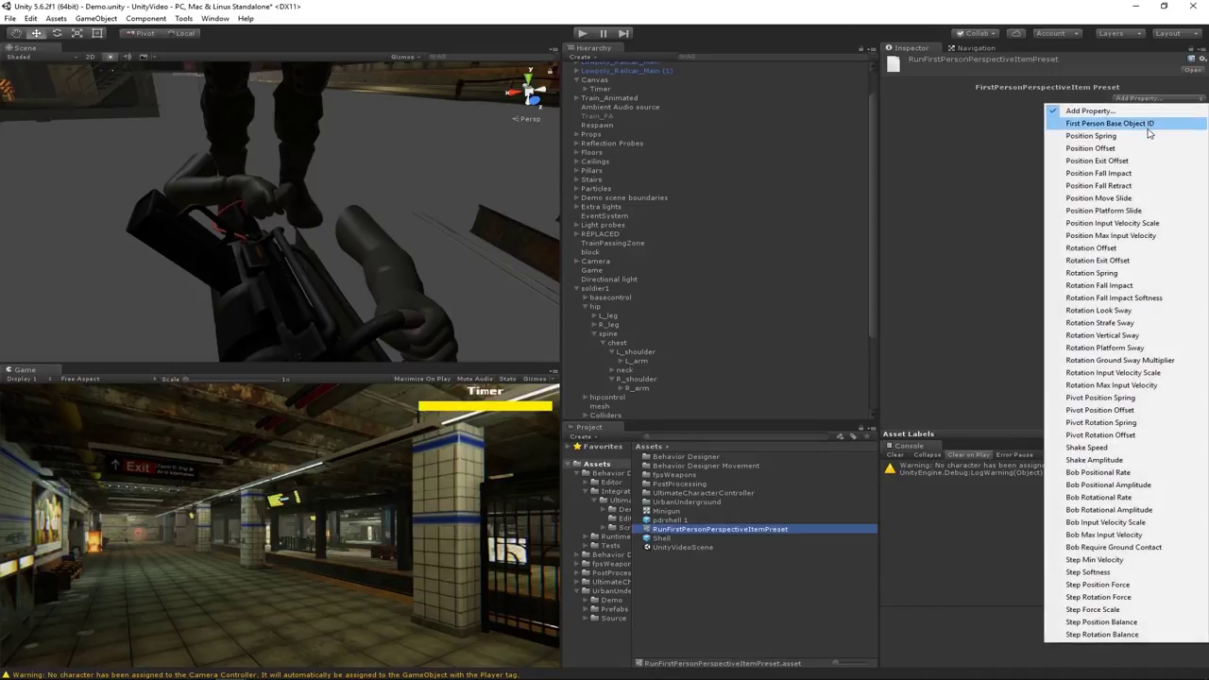
pyautogui.click(1147, 136)
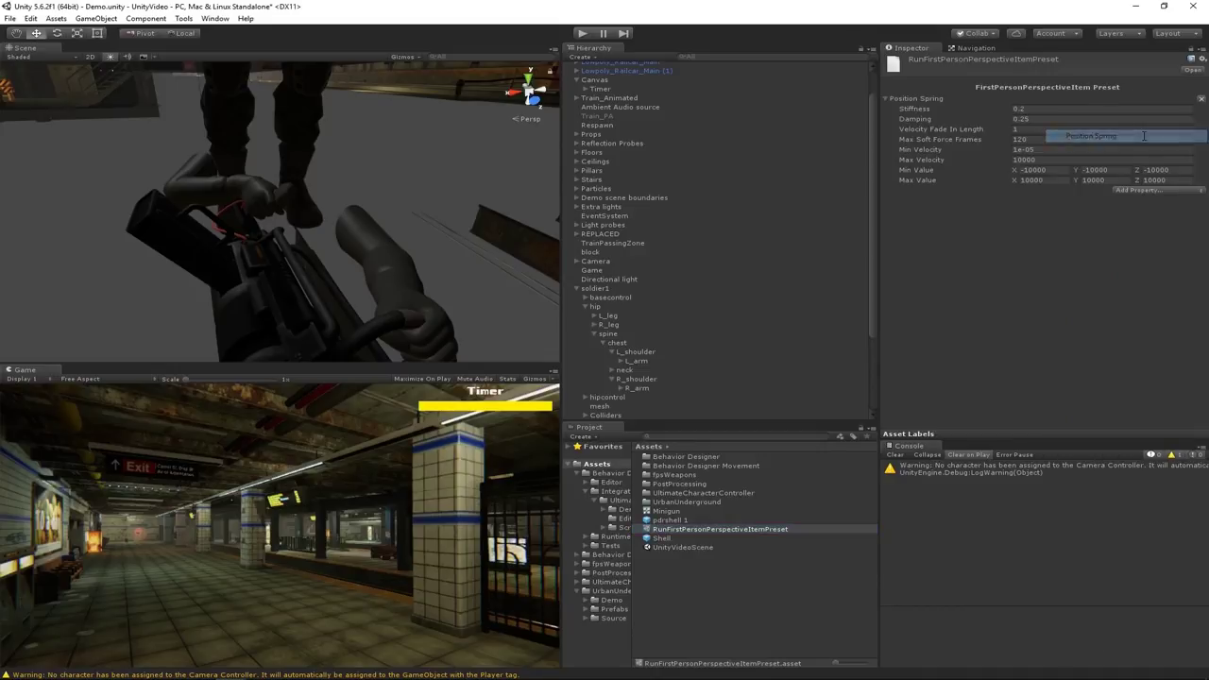
pyautogui.click(1202, 98)
# - Add Position Offset with Y -0.032 and Rotation Offset with X 10 to the Run preset
pyautogui.click(1150, 98)
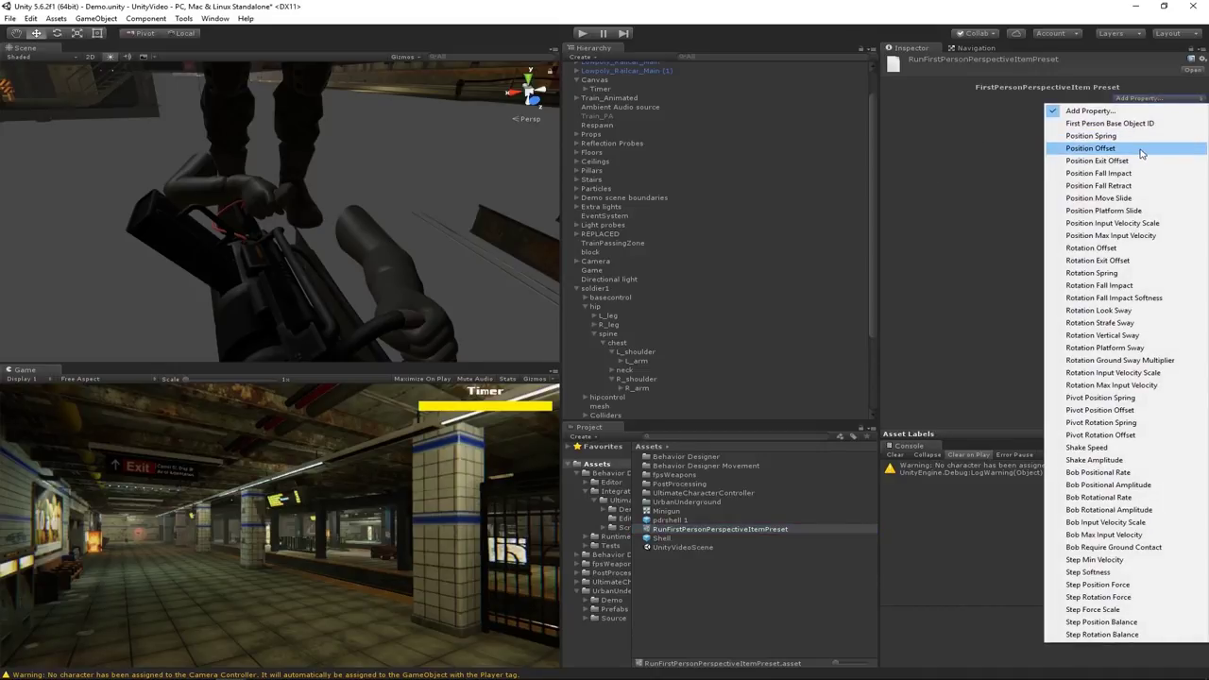
pyautogui.click(1091, 149)
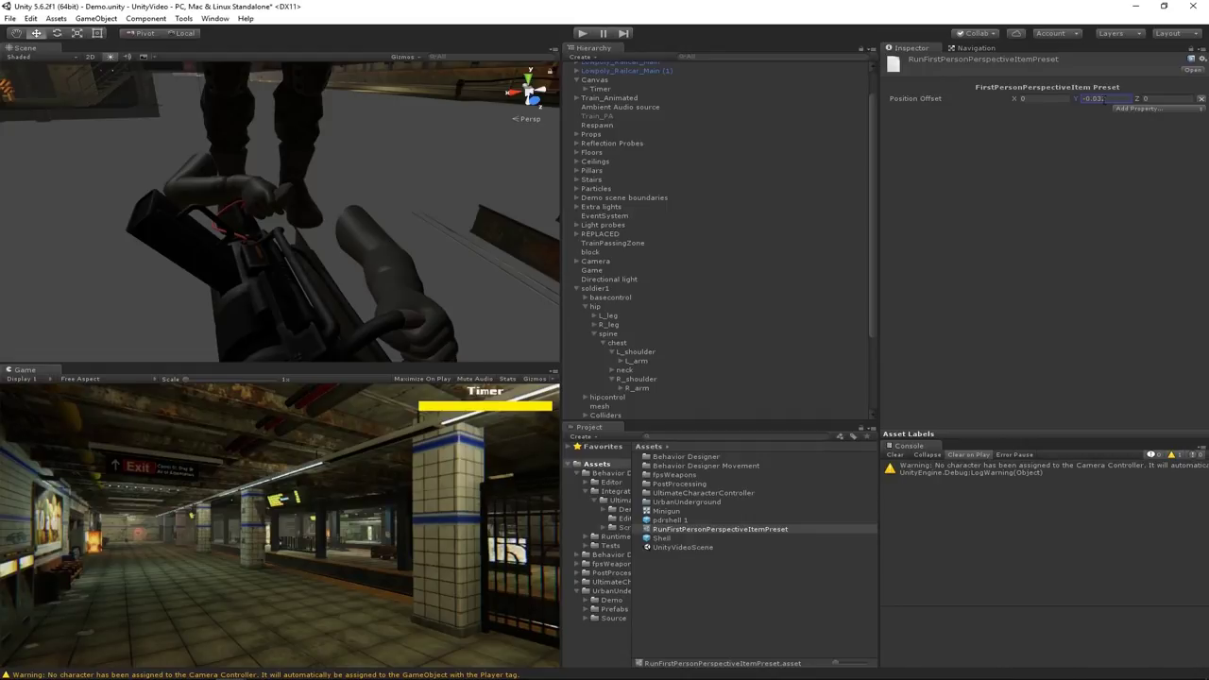
pyautogui.click(1124, 112)
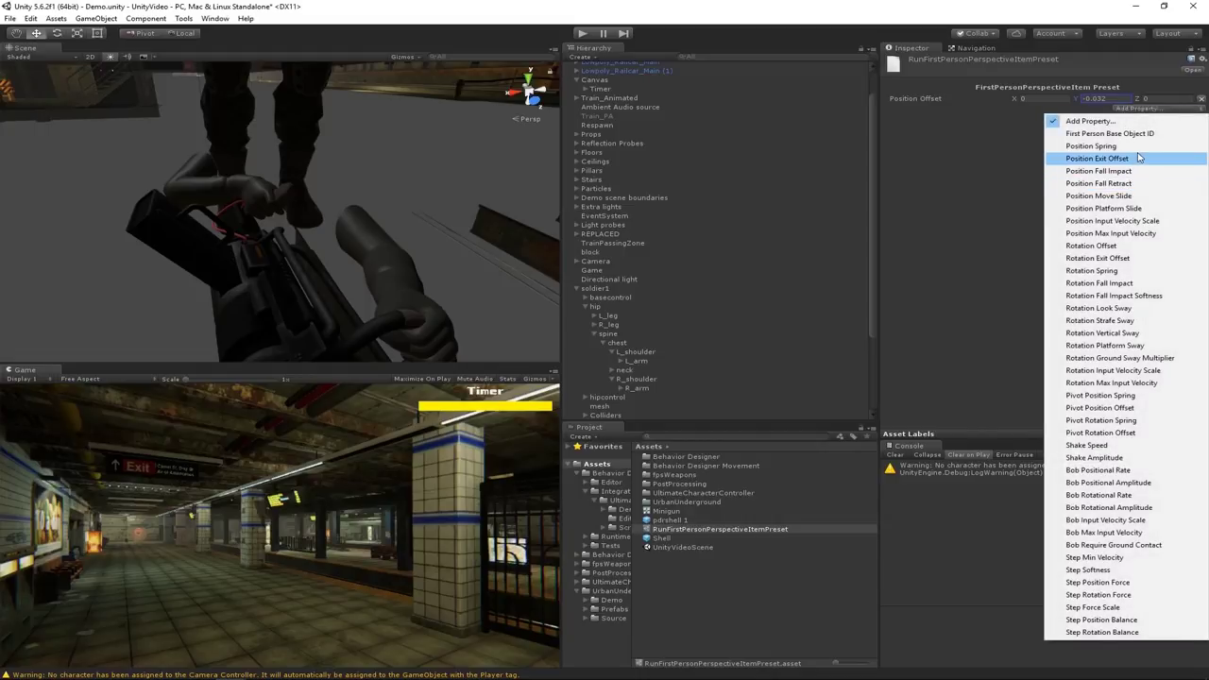
pyautogui.click(1152, 248)
pyautogui.click(1068, 110)
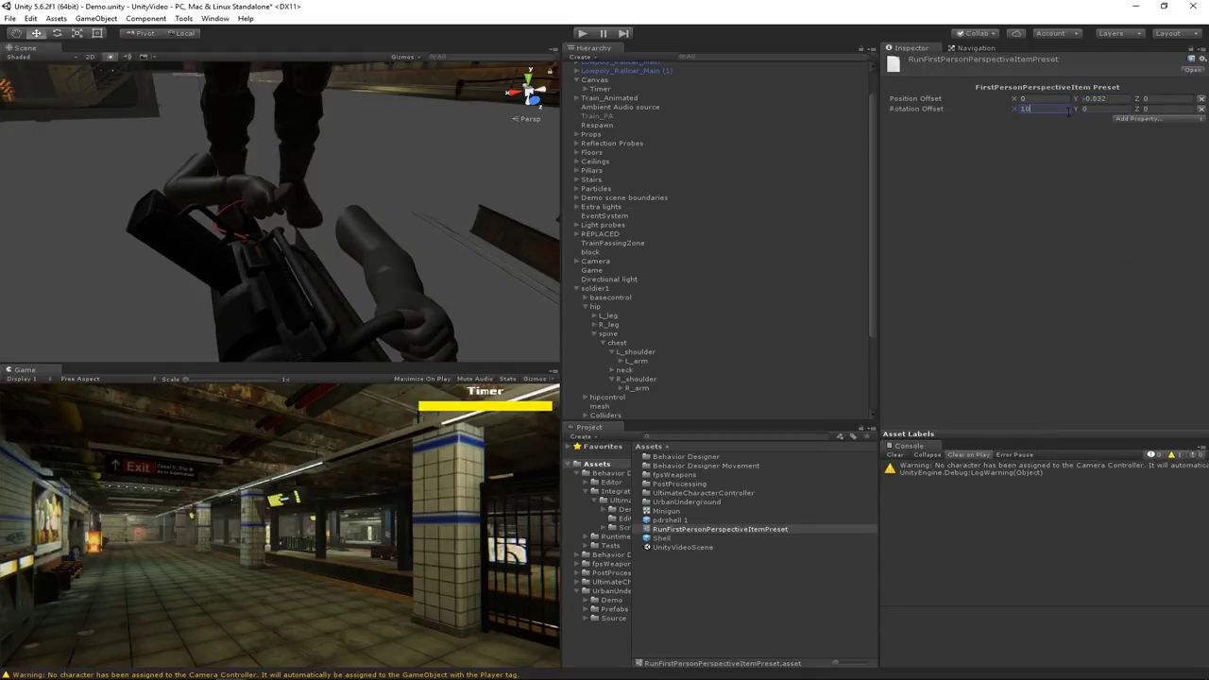
# - Add Rotation Look Sway with Y 100 and Bob Positional Rate with X 1.1 and Y 2.2 to the Run preset
pyautogui.click(1138, 120)
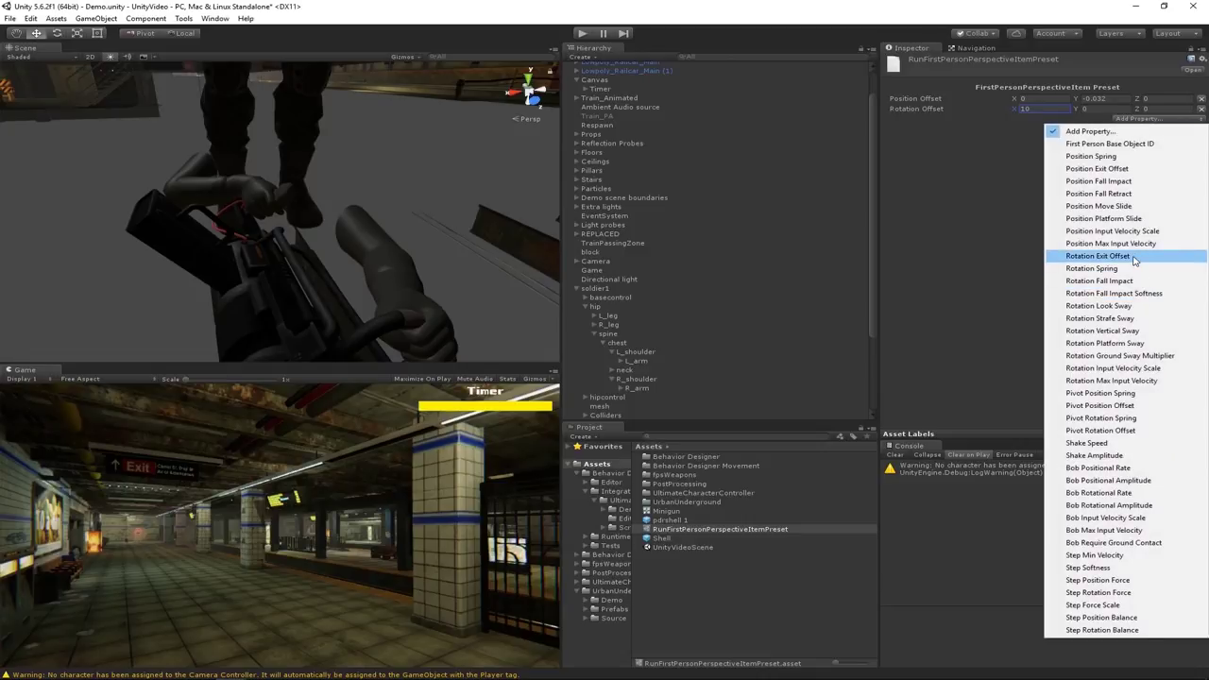
pyautogui.click(1153, 308)
pyautogui.click(1106, 120)
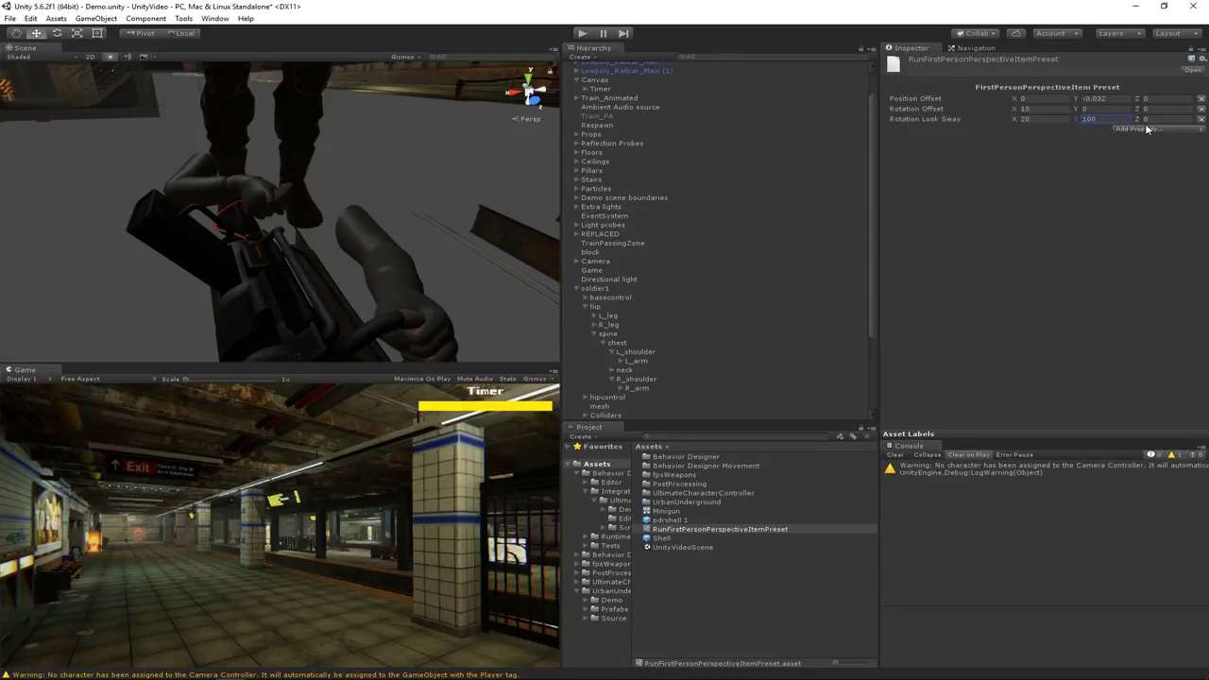
pyautogui.click(1147, 129)
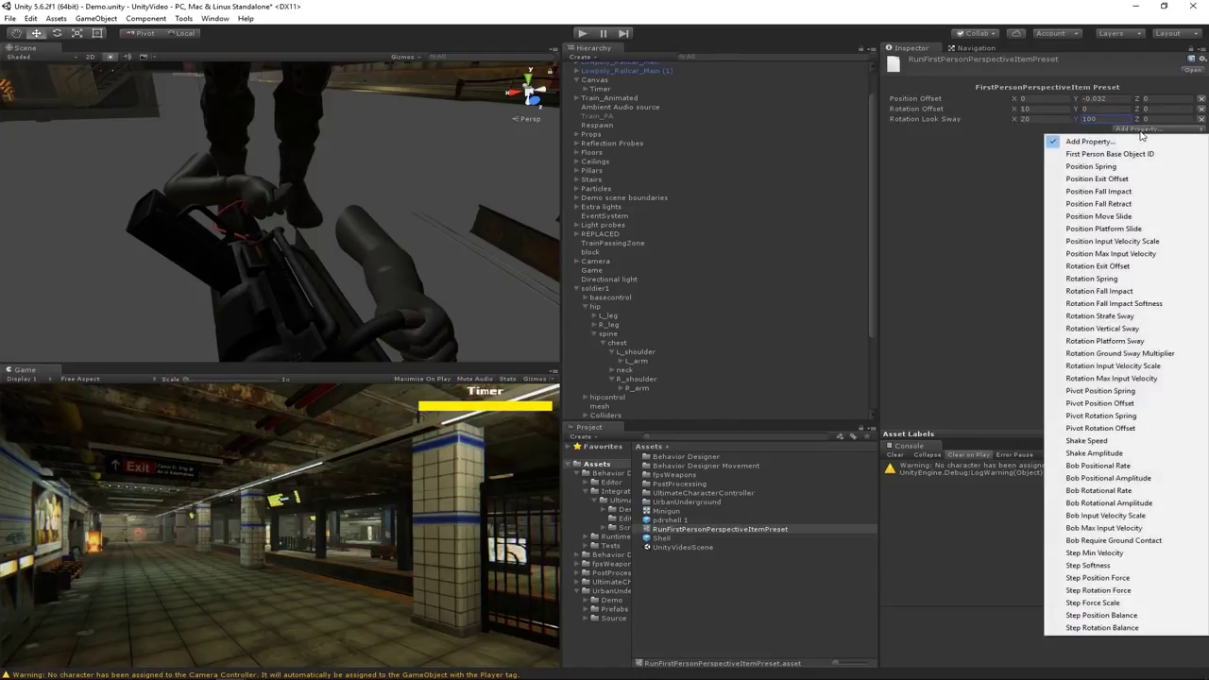
pyautogui.click(1157, 469)
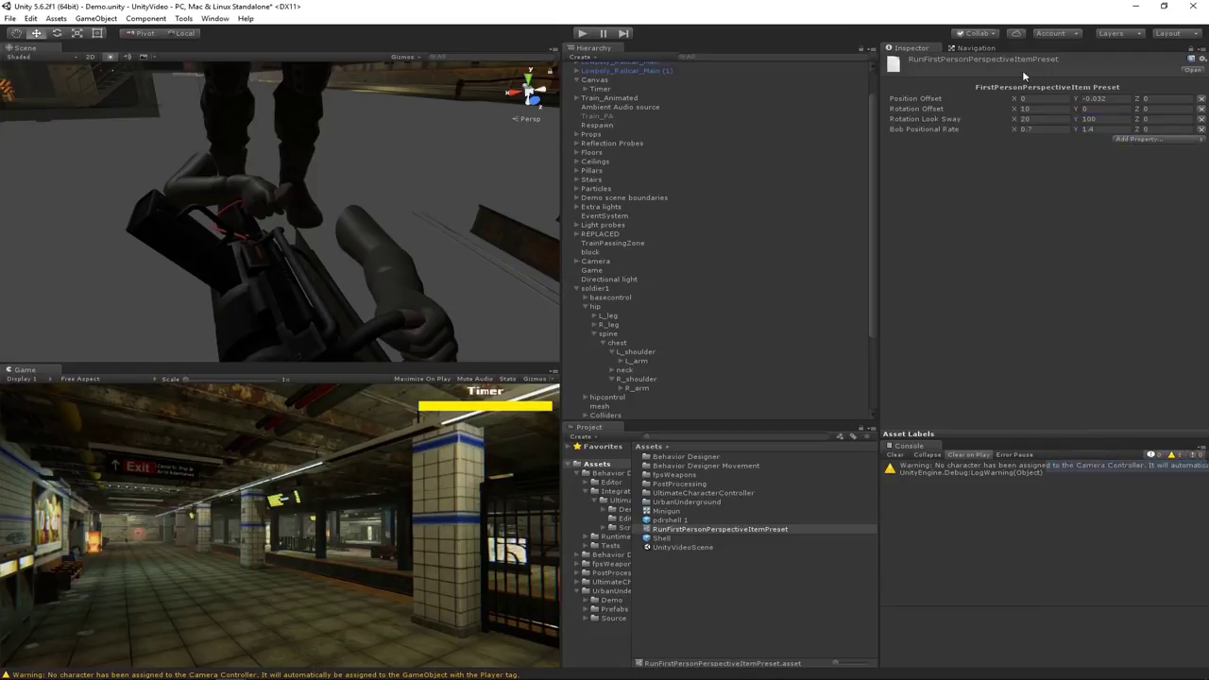
pyautogui.click(1039, 131)
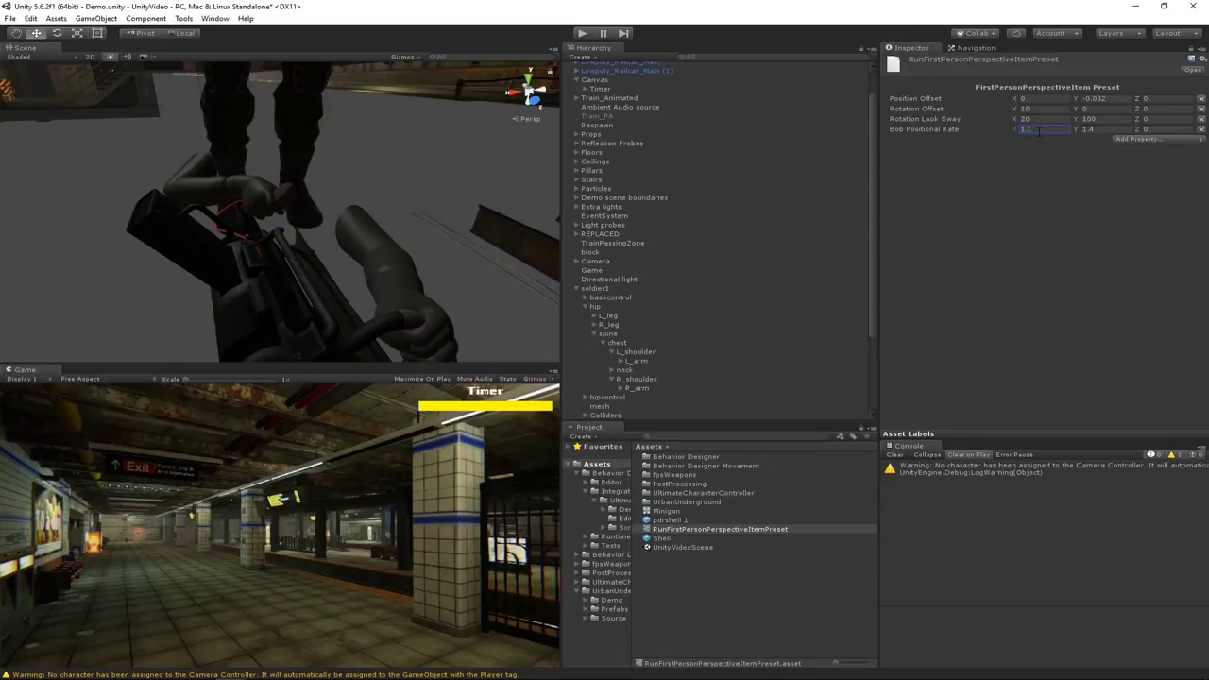
pyautogui.click(1113, 129)
# - Add Bob Rotational Rate with X 1.1 and Bob Rotational Amplitude with X 600 to the Run preset
pyautogui.click(1136, 140)
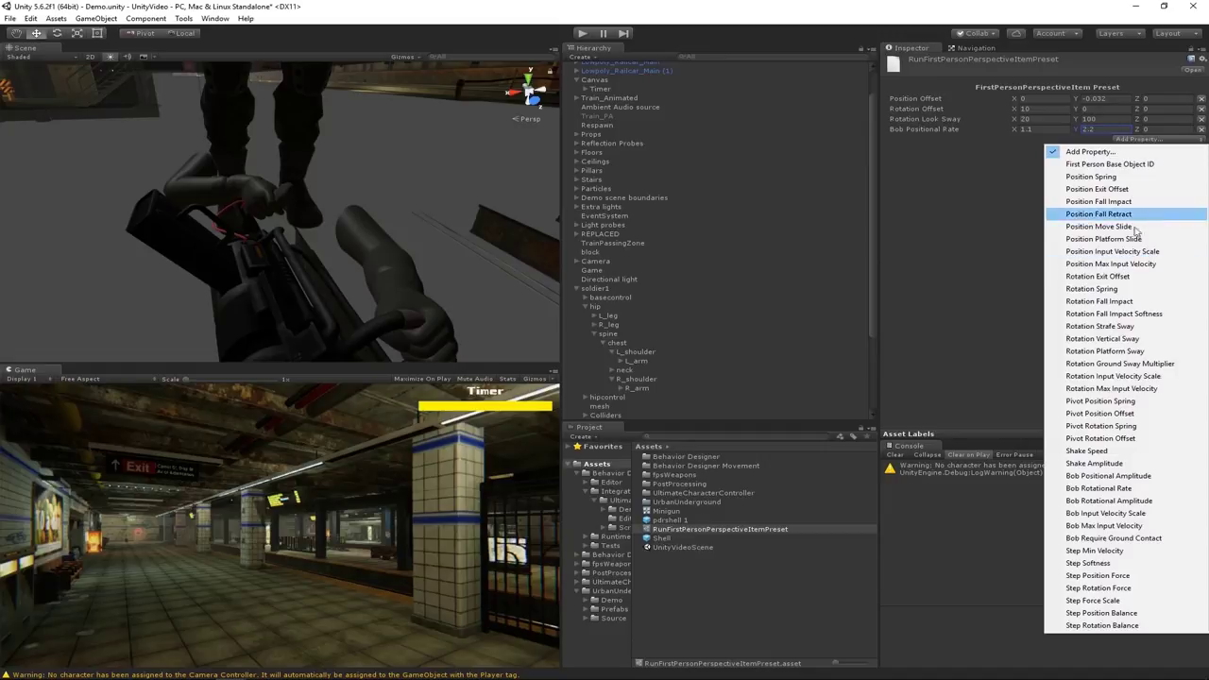
pyautogui.click(1144, 491)
pyautogui.click(1040, 139)
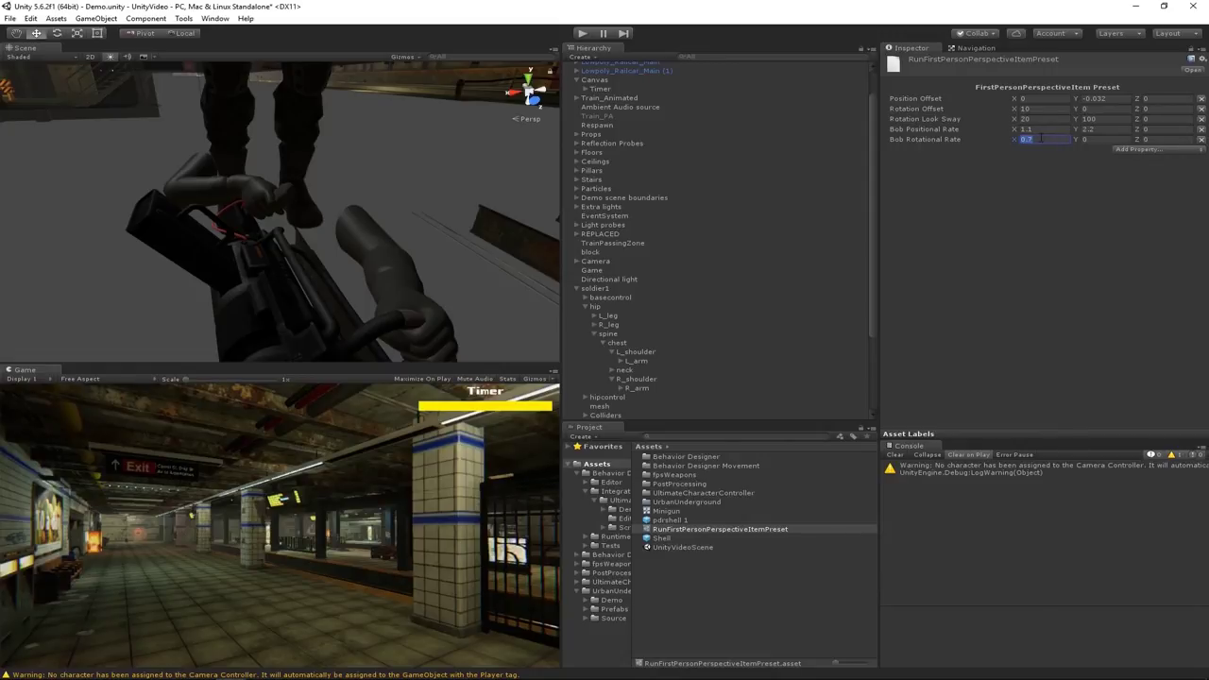
pyautogui.click(1132, 150)
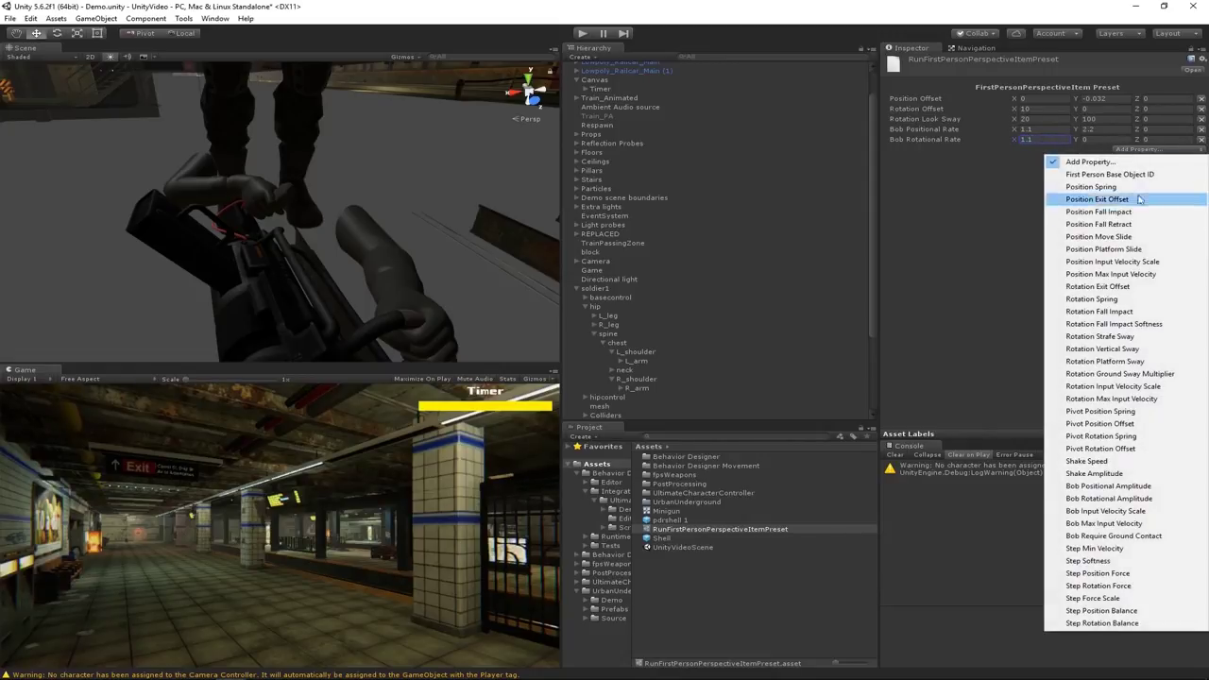
pyautogui.click(1153, 498)
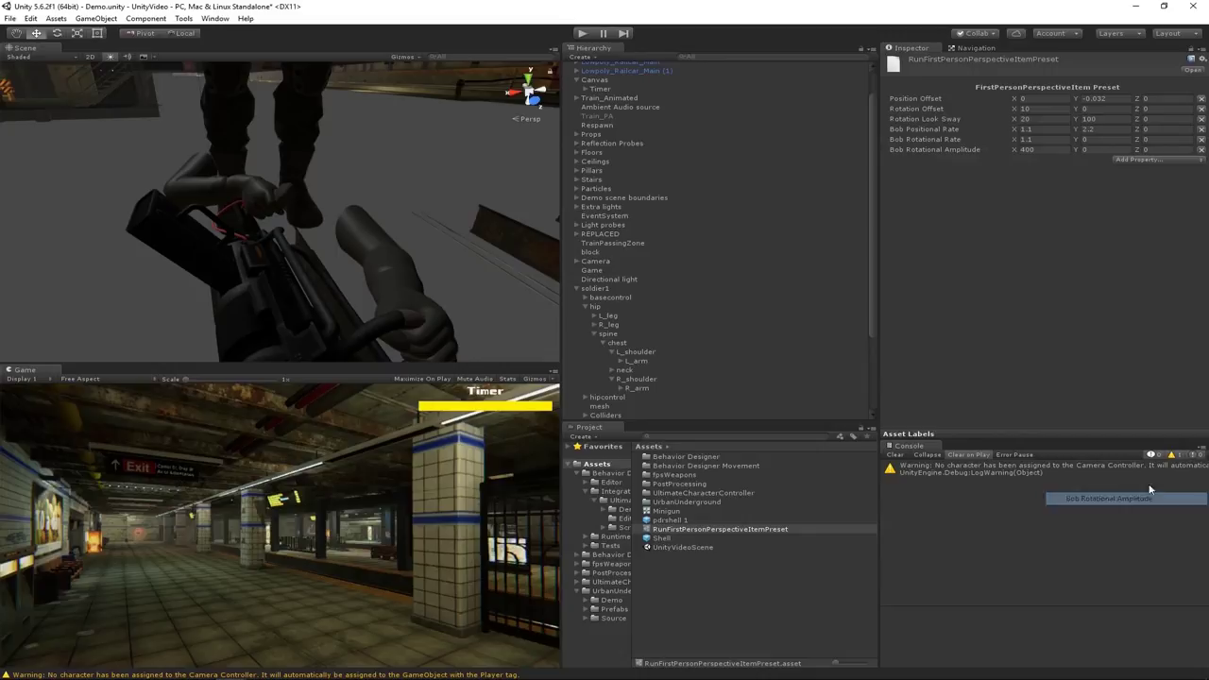
pyautogui.click(1051, 149)
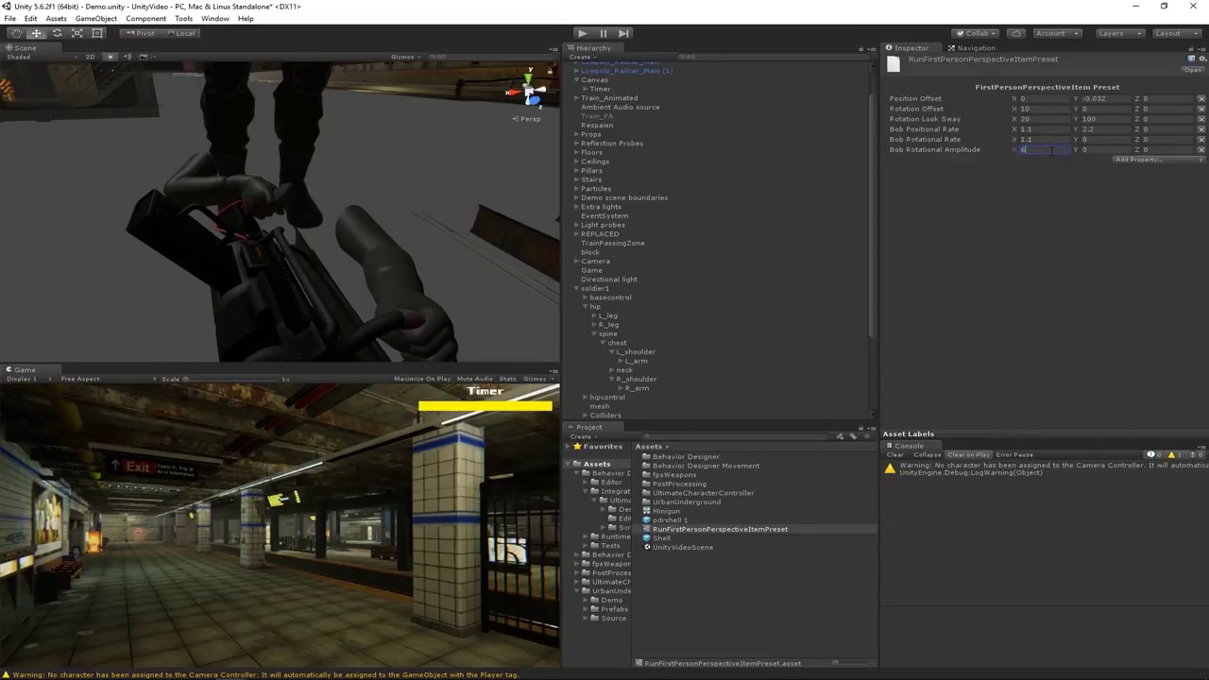
# - Play-test the scene, running forward to check the minigun's Run state, and stop play mode
pyautogui.click(582, 34)
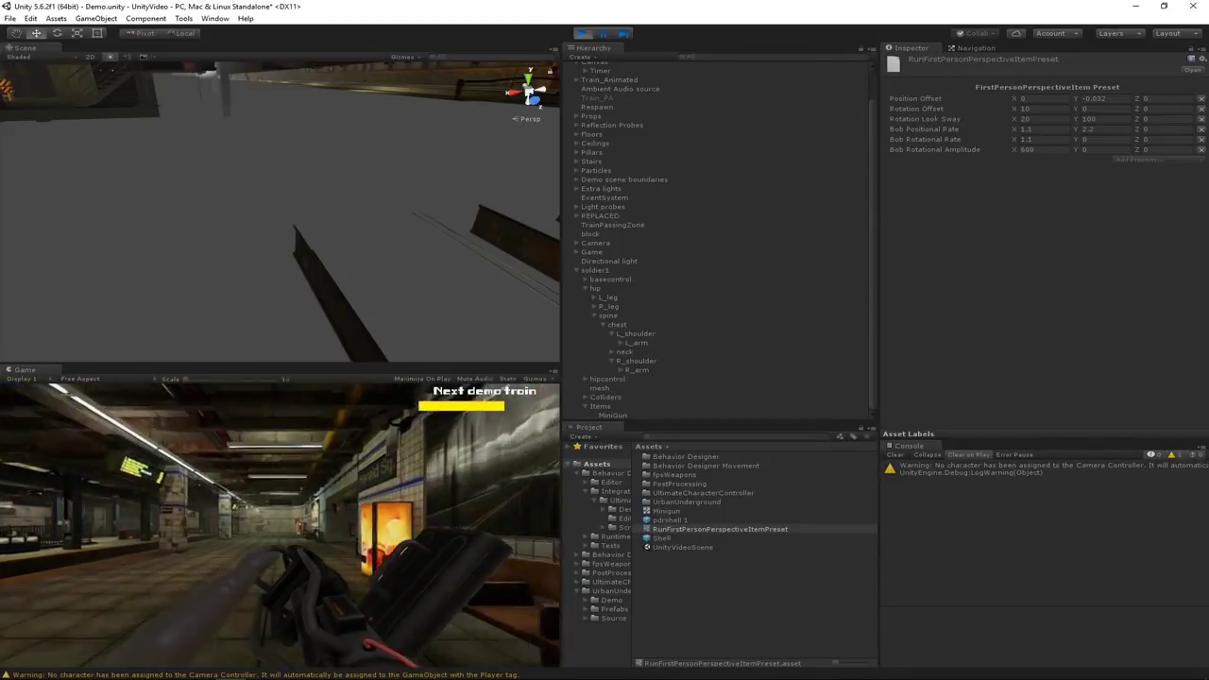
pyautogui.hotkey('shift', 'w')
pyautogui.press('Escape')
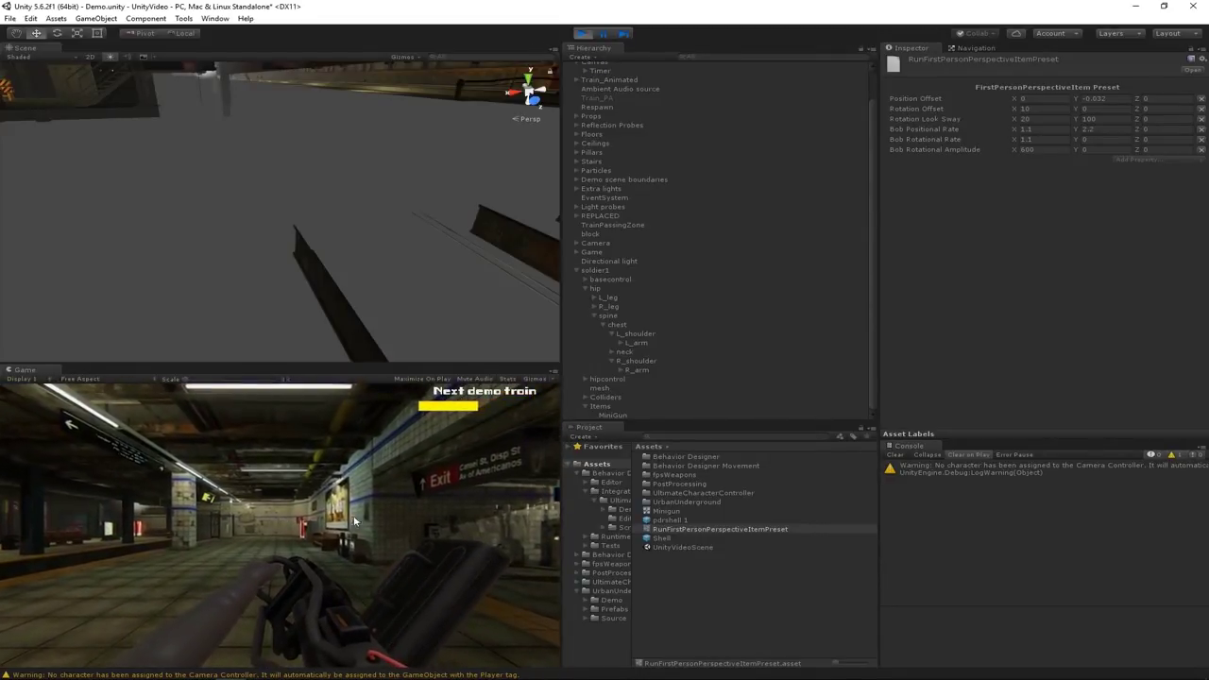
pyautogui.click(583, 35)
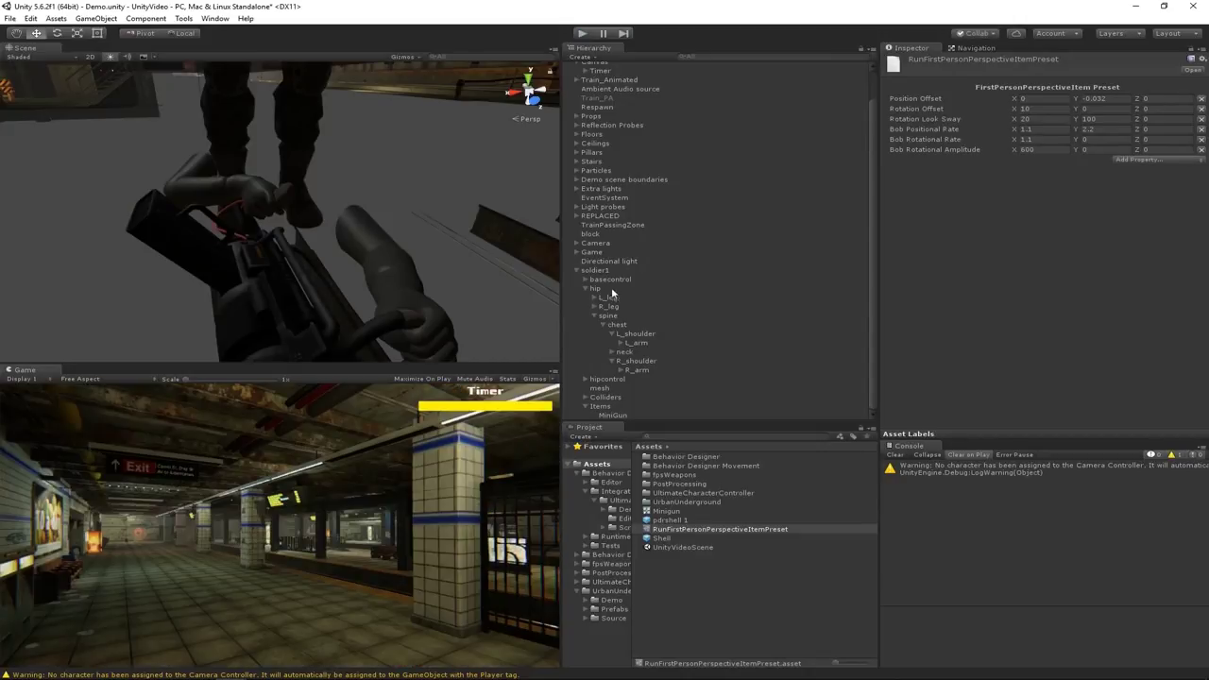
# - Set the State of soldier1's SpeedChange ability to Run
pyautogui.scroll(-3, 611, 236)
pyautogui.click(592, 180)
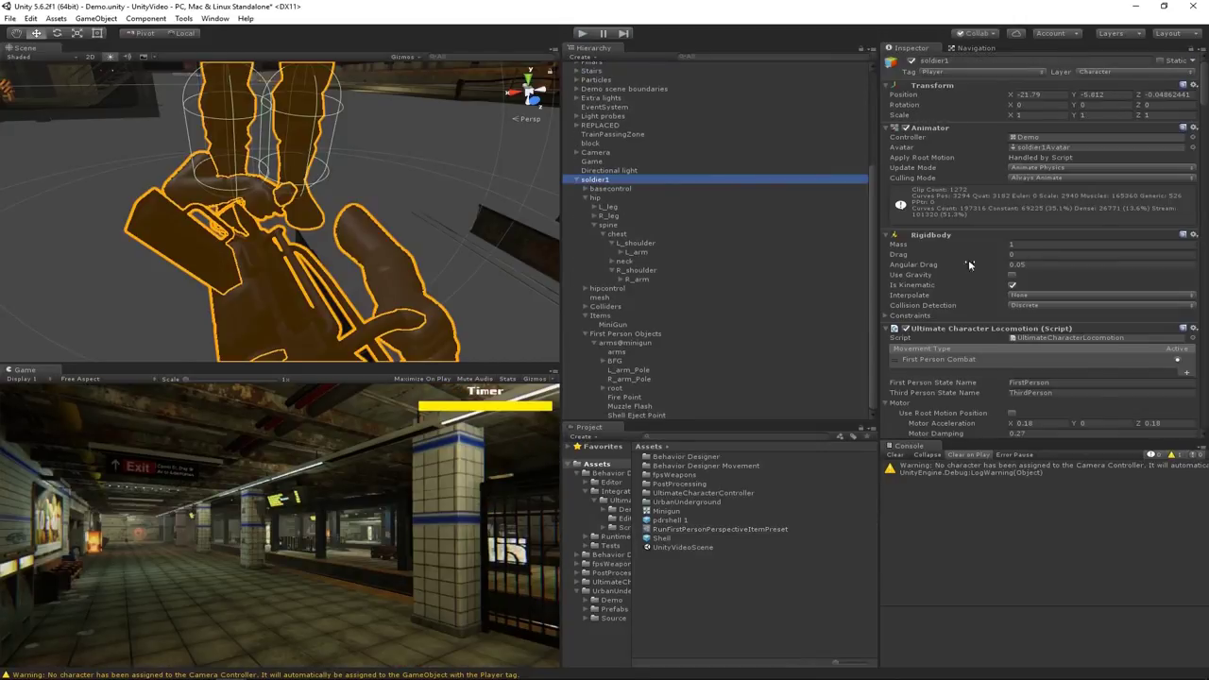
pyautogui.scroll(-10, 962, 279)
pyautogui.scroll(-6, 961, 278)
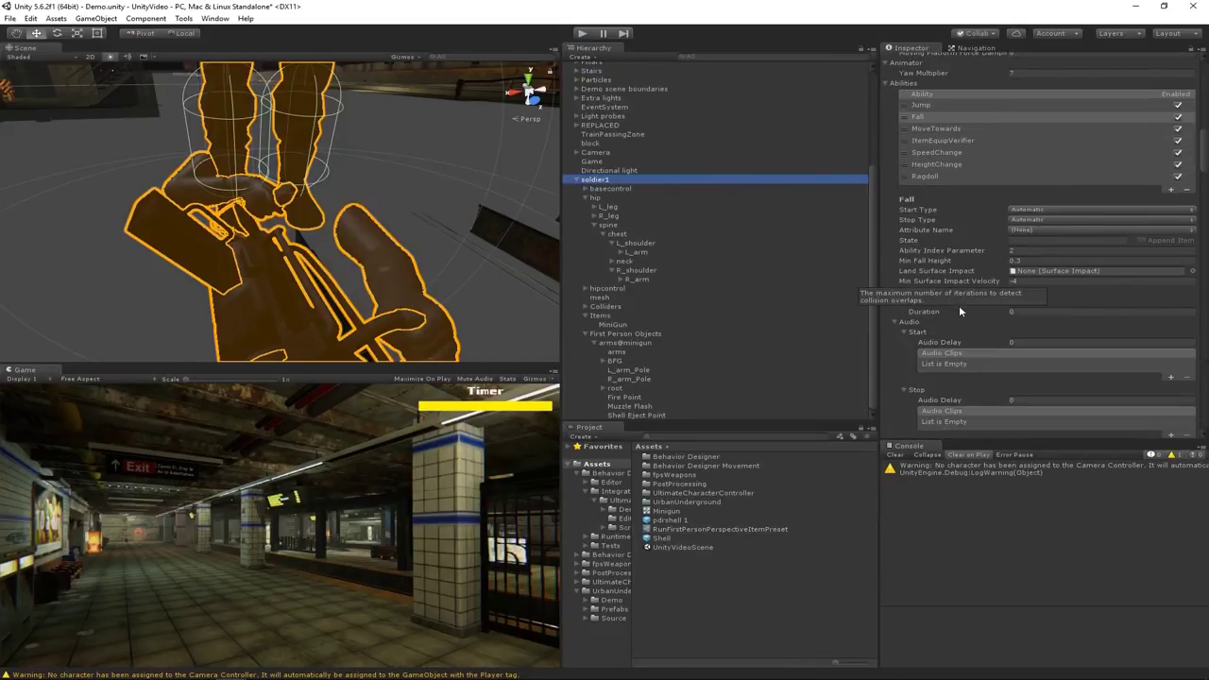
pyautogui.scroll(-8, 986, 364)
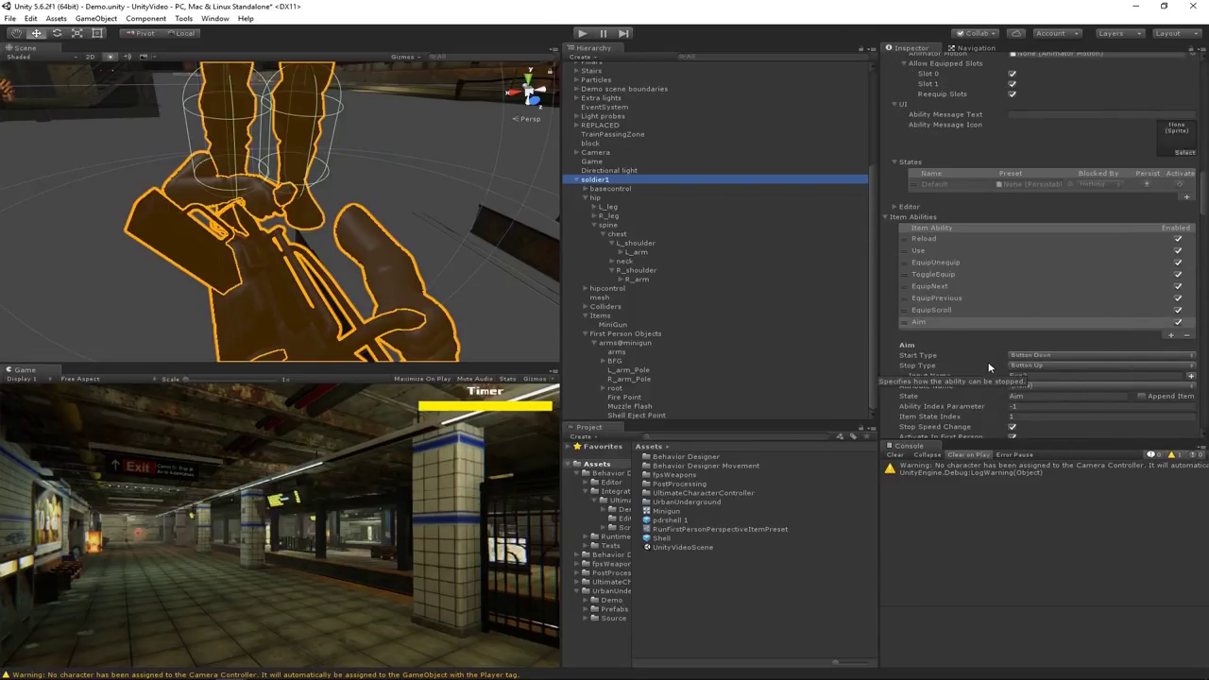
pyautogui.scroll(6, 971, 309)
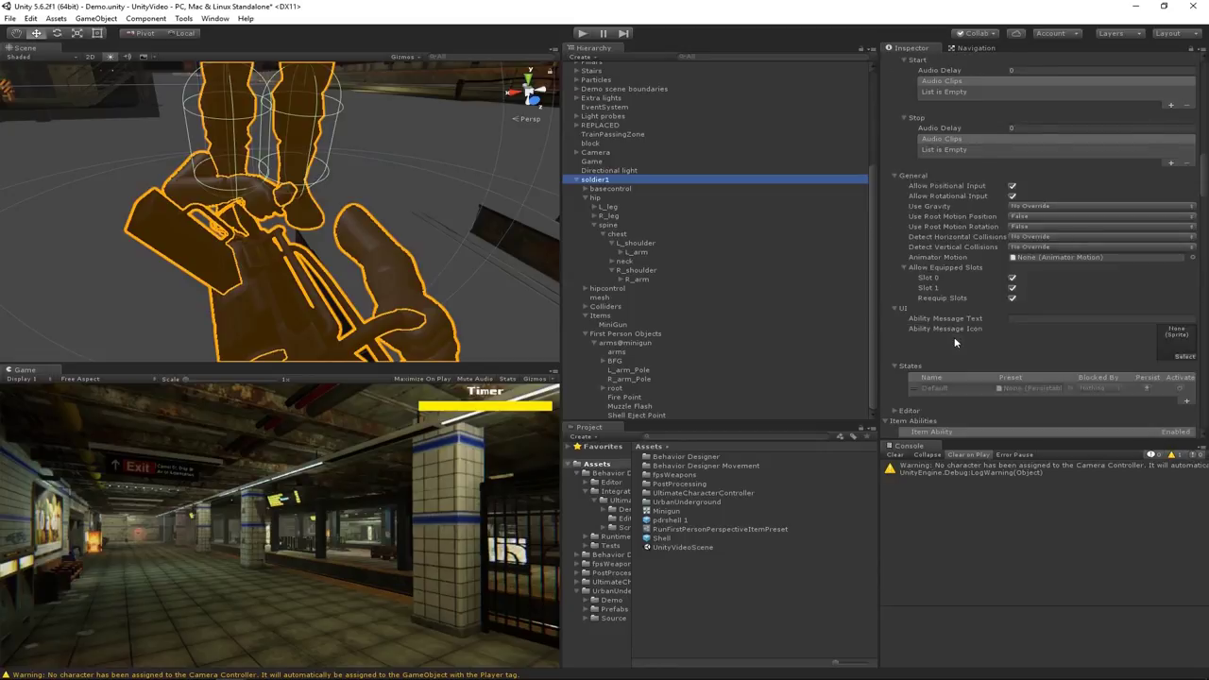
pyautogui.scroll(7, 954, 337)
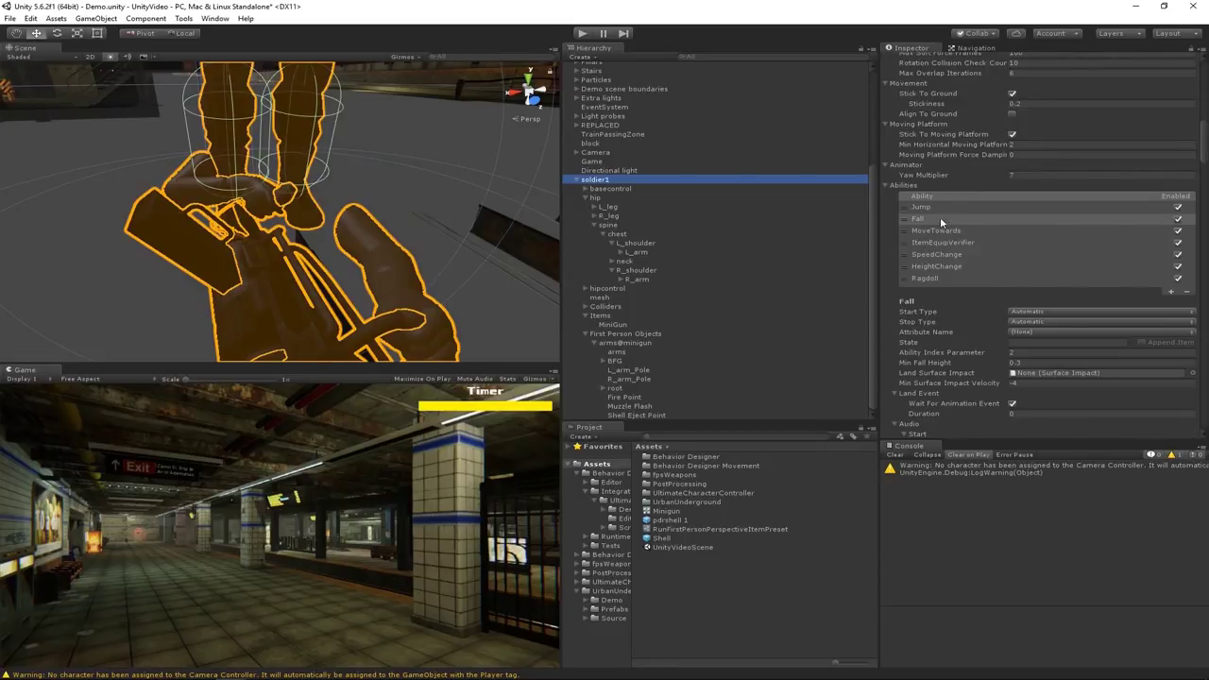
pyautogui.click(935, 254)
pyautogui.scroll(-2, 965, 306)
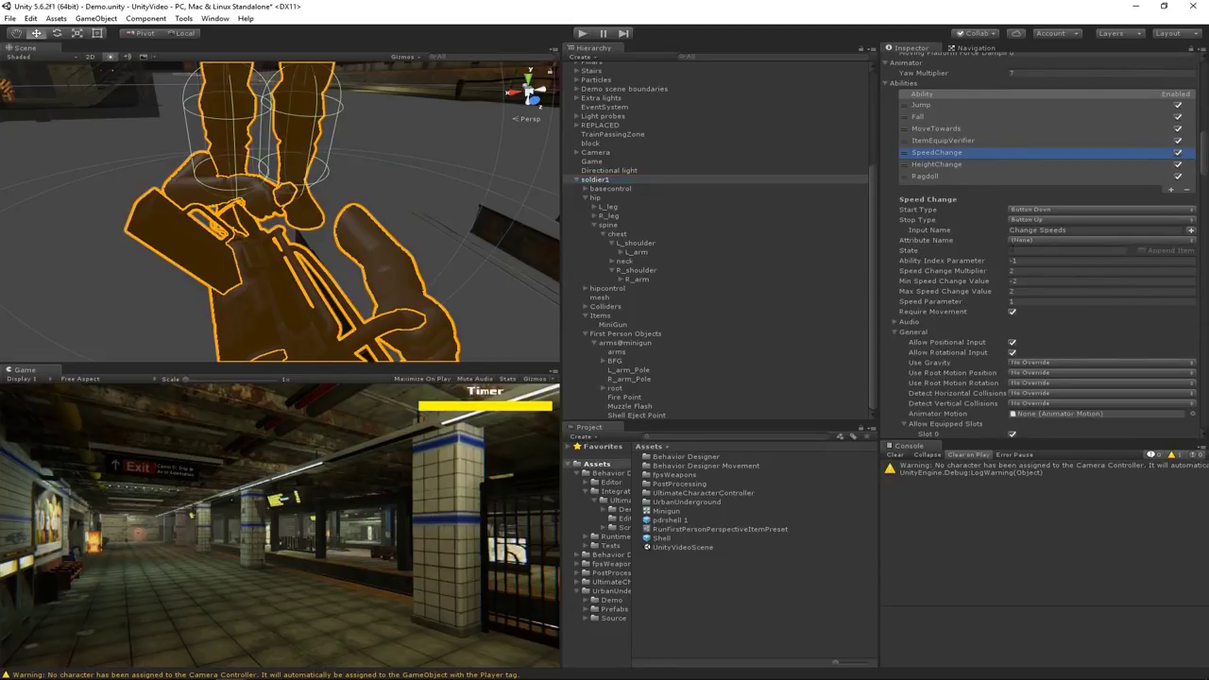
pyautogui.click(1061, 251)
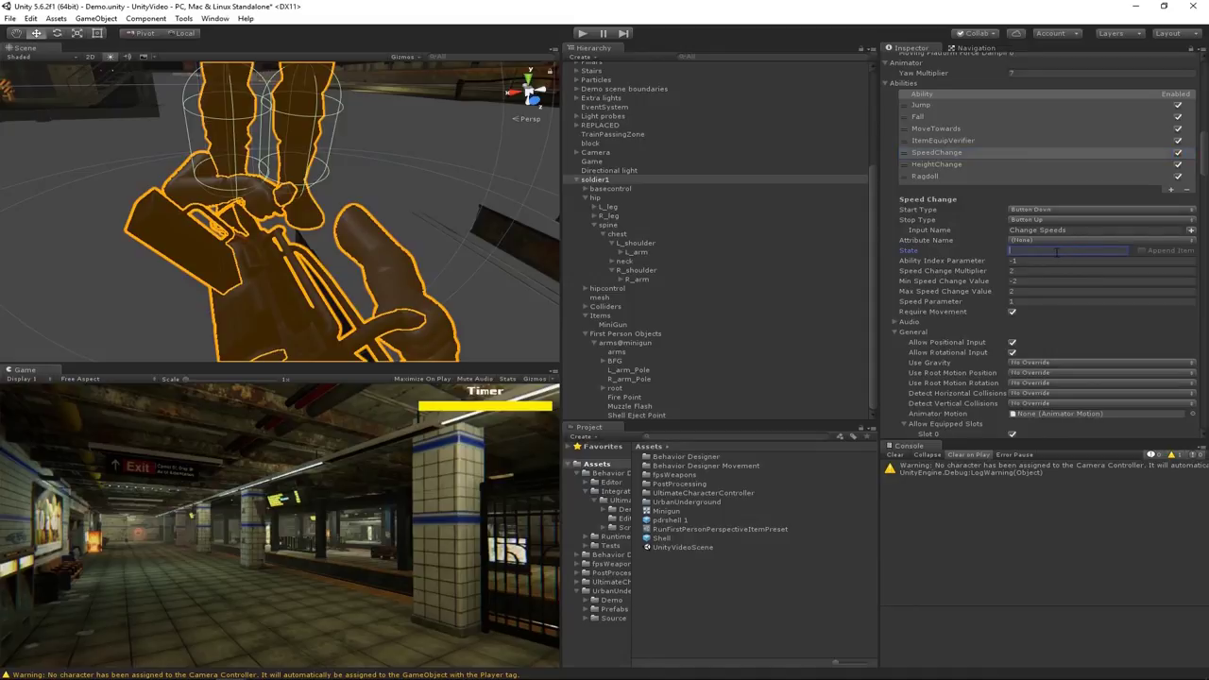
pyautogui.write('Run')
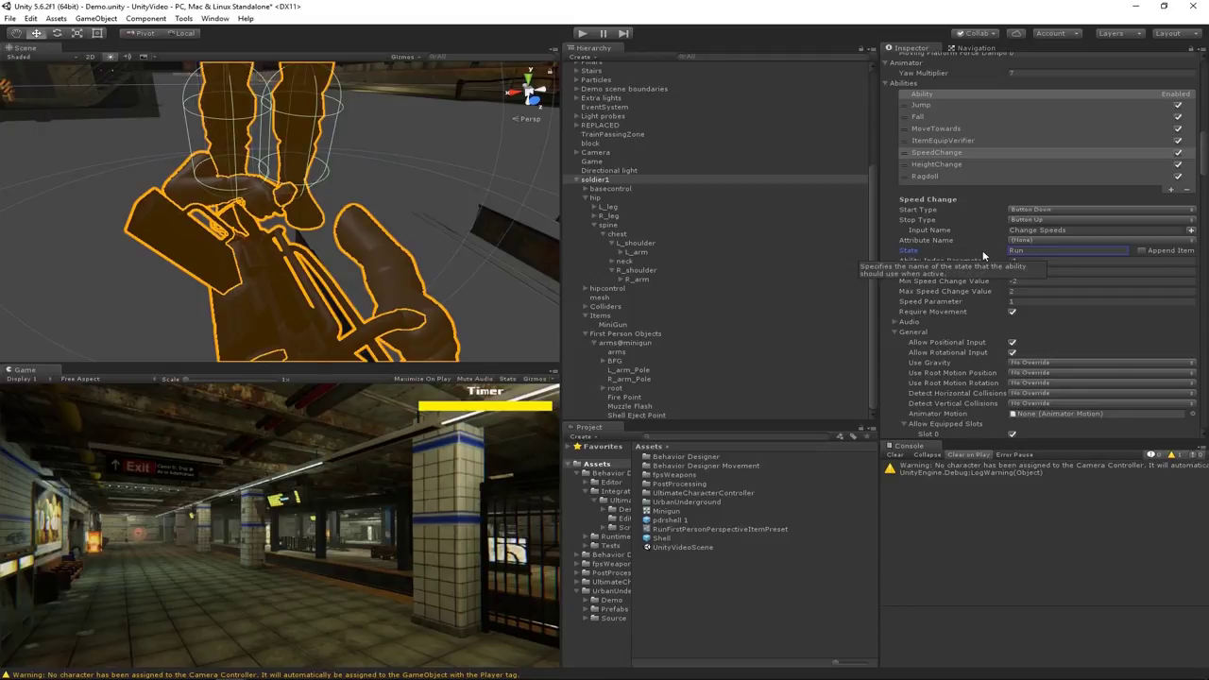
# - Play-test the scene, sprinting forward to check how the minigun behaves with the SpeedChange ability, and stop play mode
pyautogui.click(581, 35)
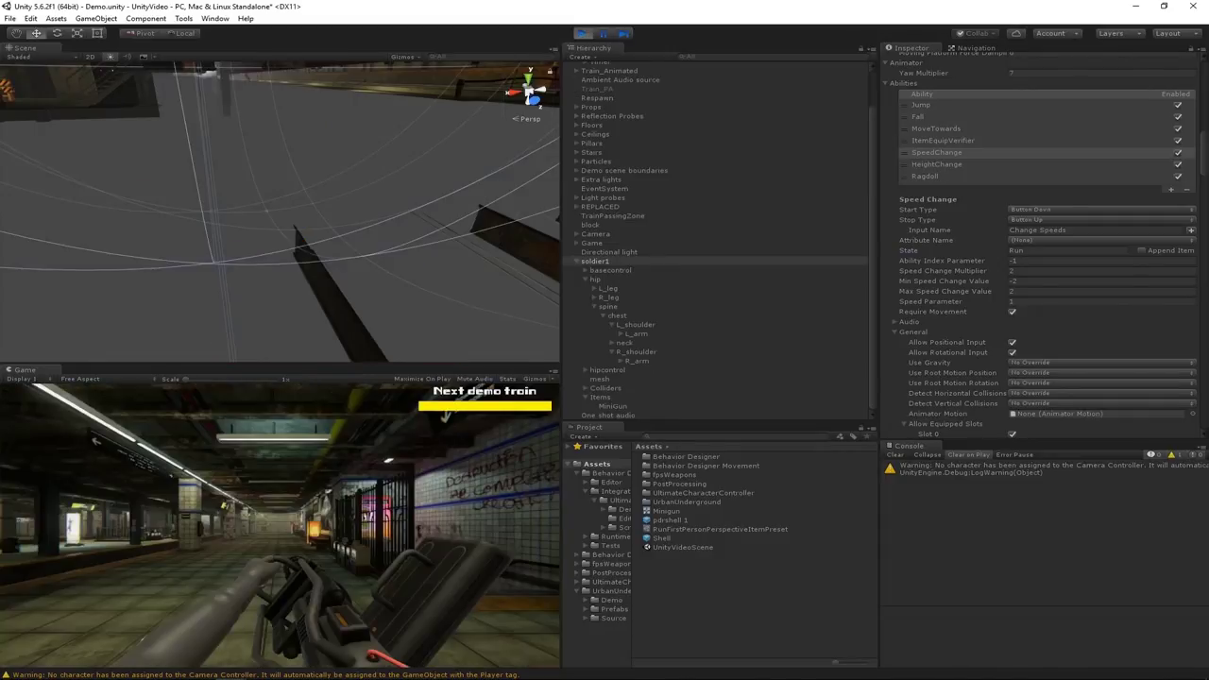
pyautogui.hotkey('shift', 'w')
pyautogui.hotkey('shift', 'w')
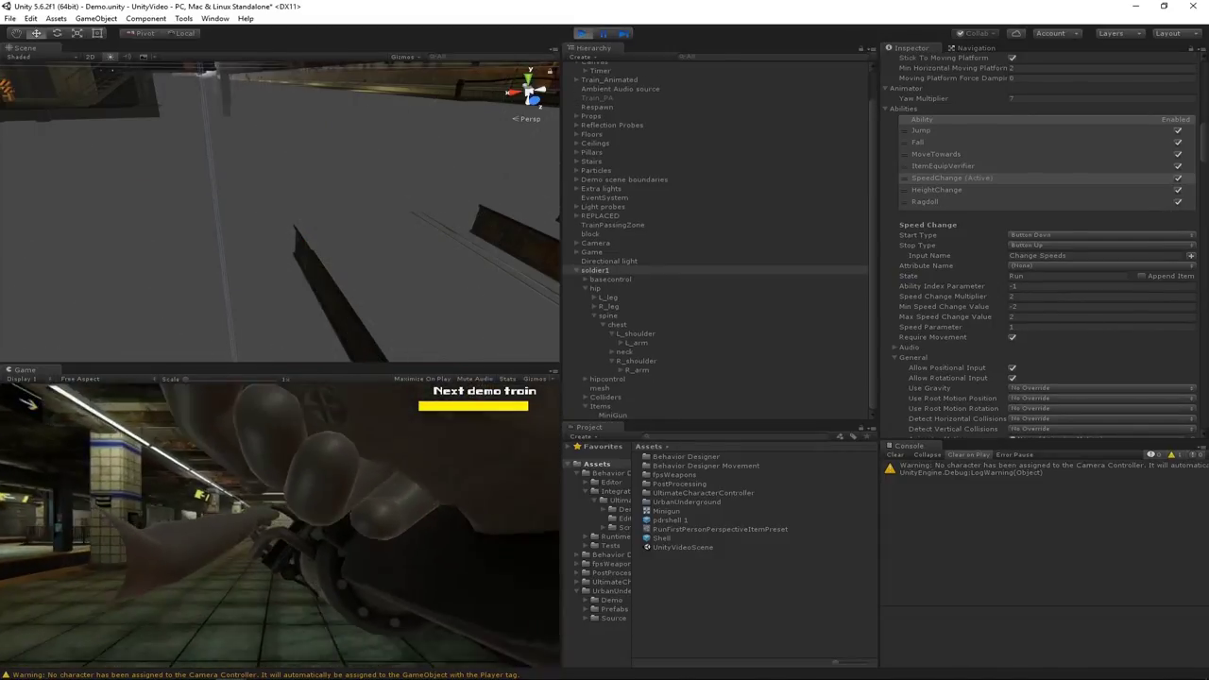
pyautogui.press('Escape')
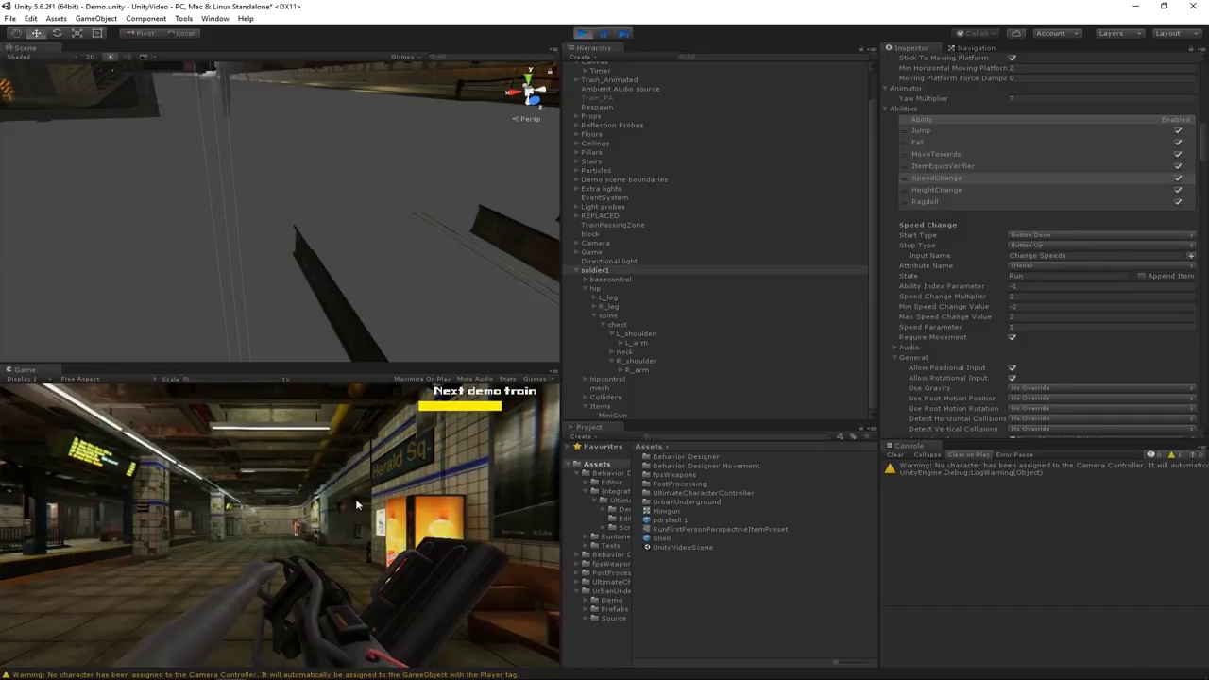
pyautogui.click(582, 34)
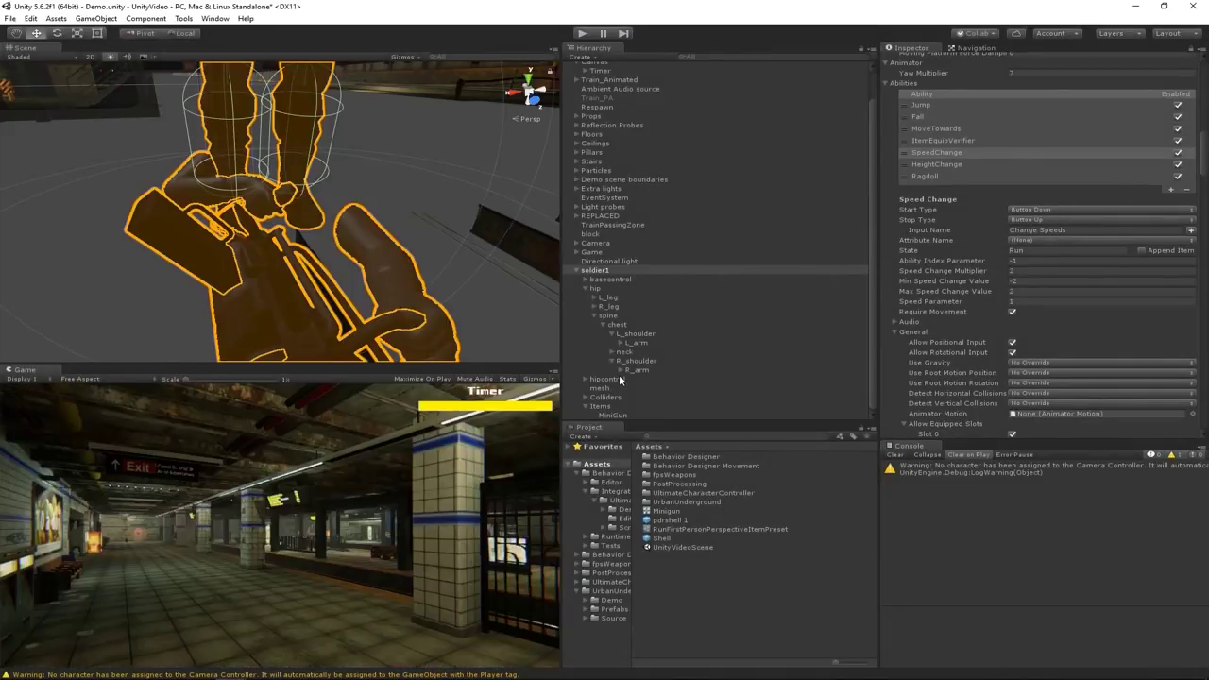
# - Check the MiniGun's own Position Offset and set the Run preset's Position Offset Y to -0.32
pyautogui.scroll(-3, 619, 374)
pyautogui.click(610, 332)
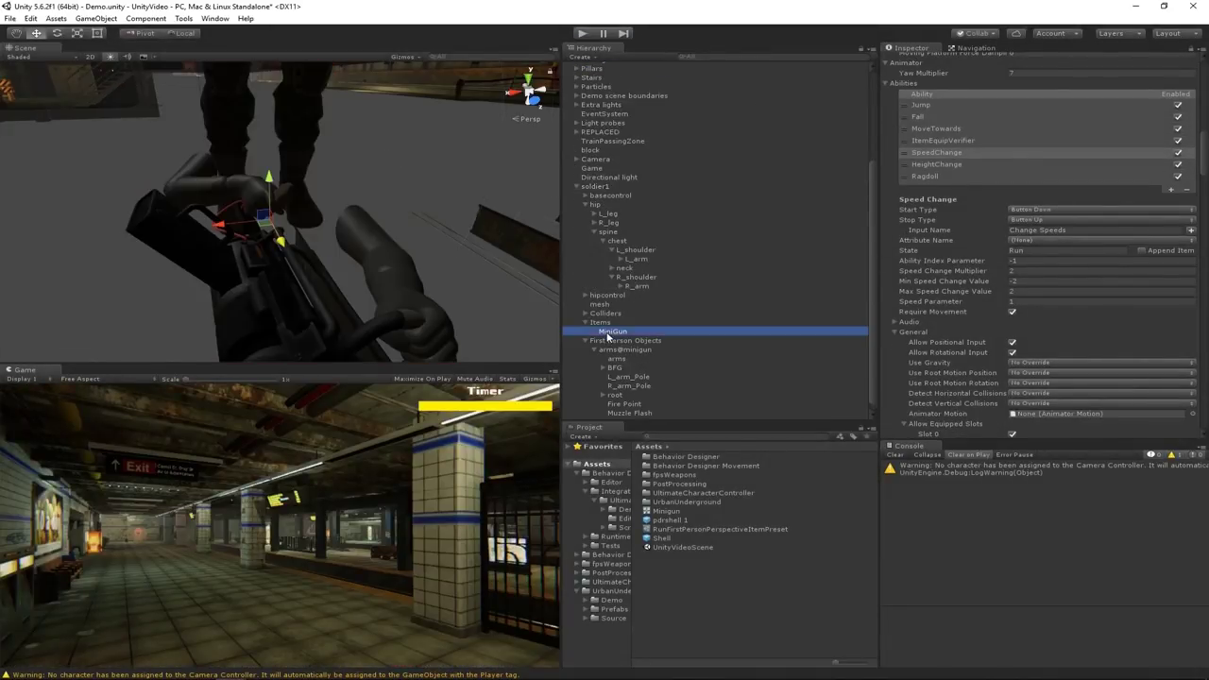
pyautogui.scroll(15, 1049, 334)
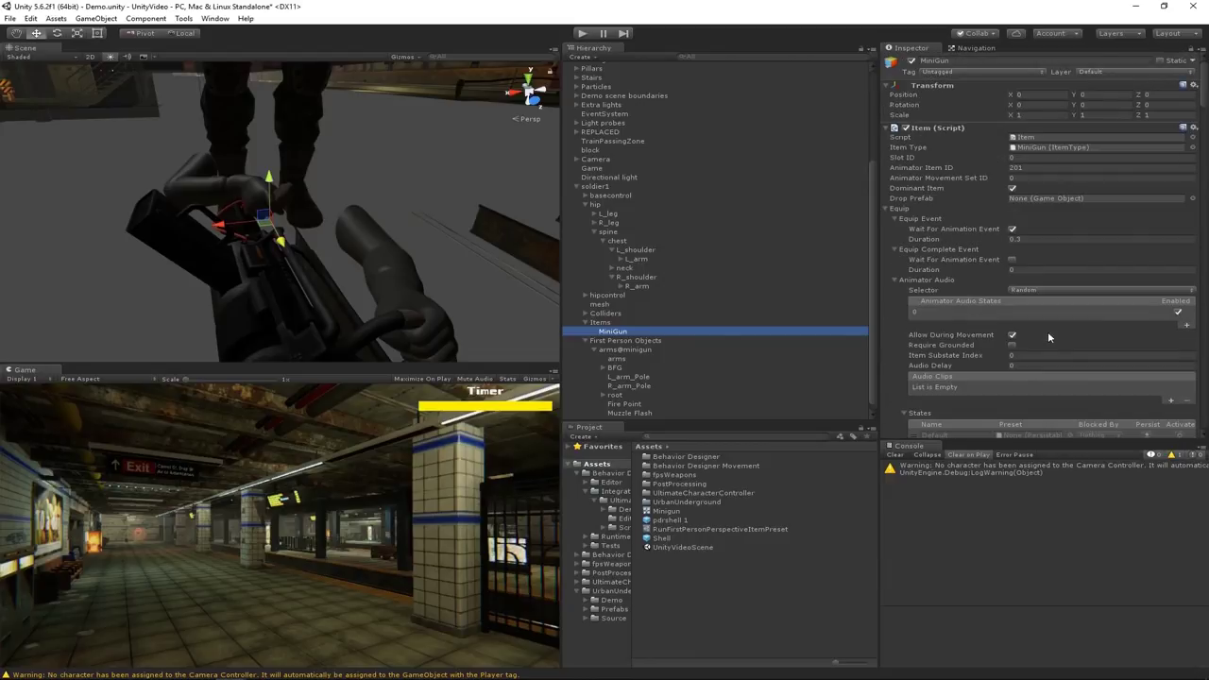
pyautogui.scroll(-15, 1049, 328)
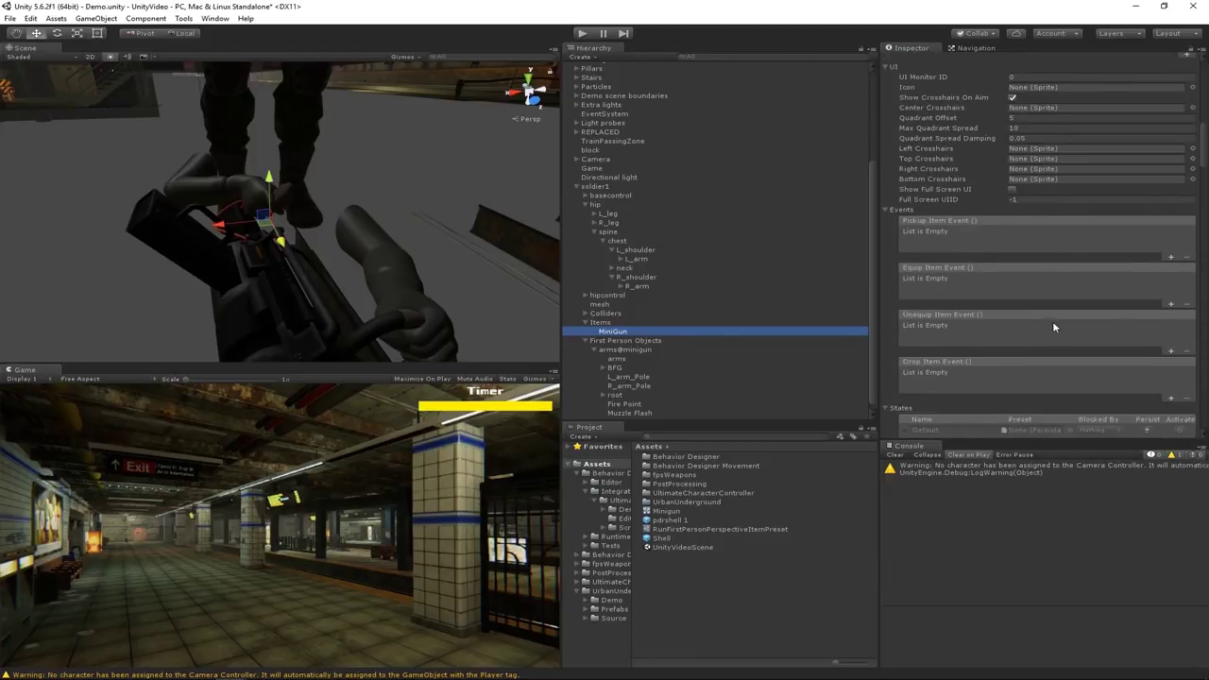
pyautogui.scroll(-4, 1054, 327)
pyautogui.click(1099, 331)
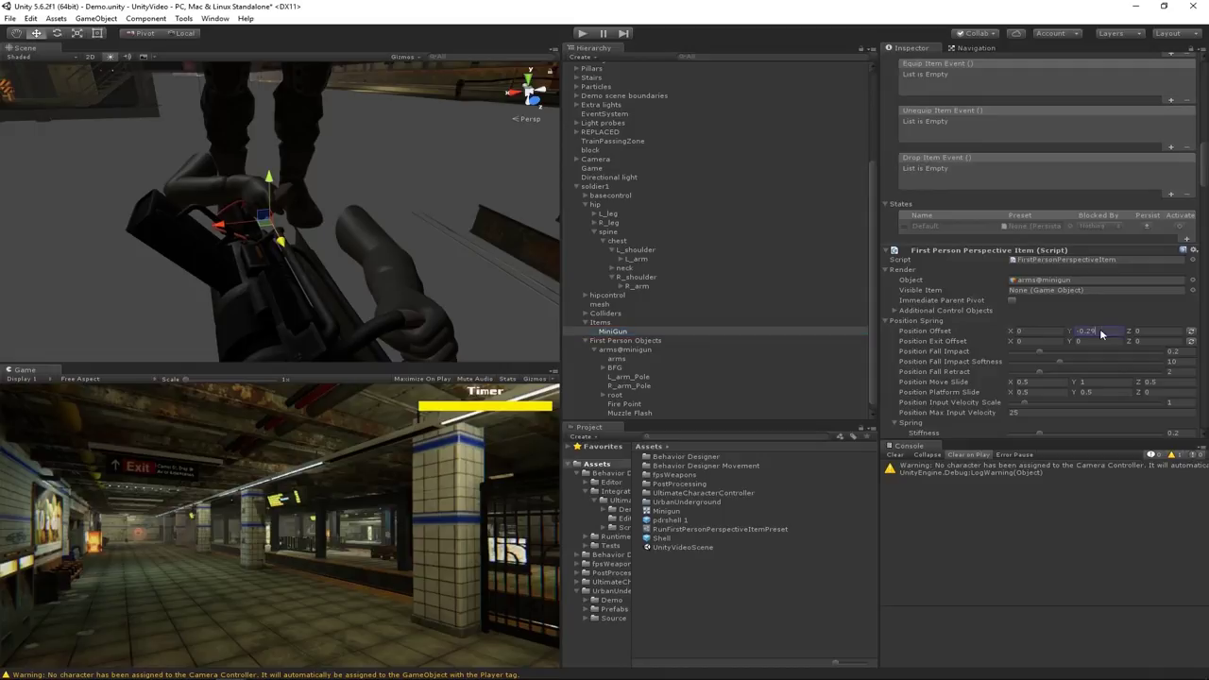
pyautogui.click(677, 529)
pyautogui.click(1093, 98)
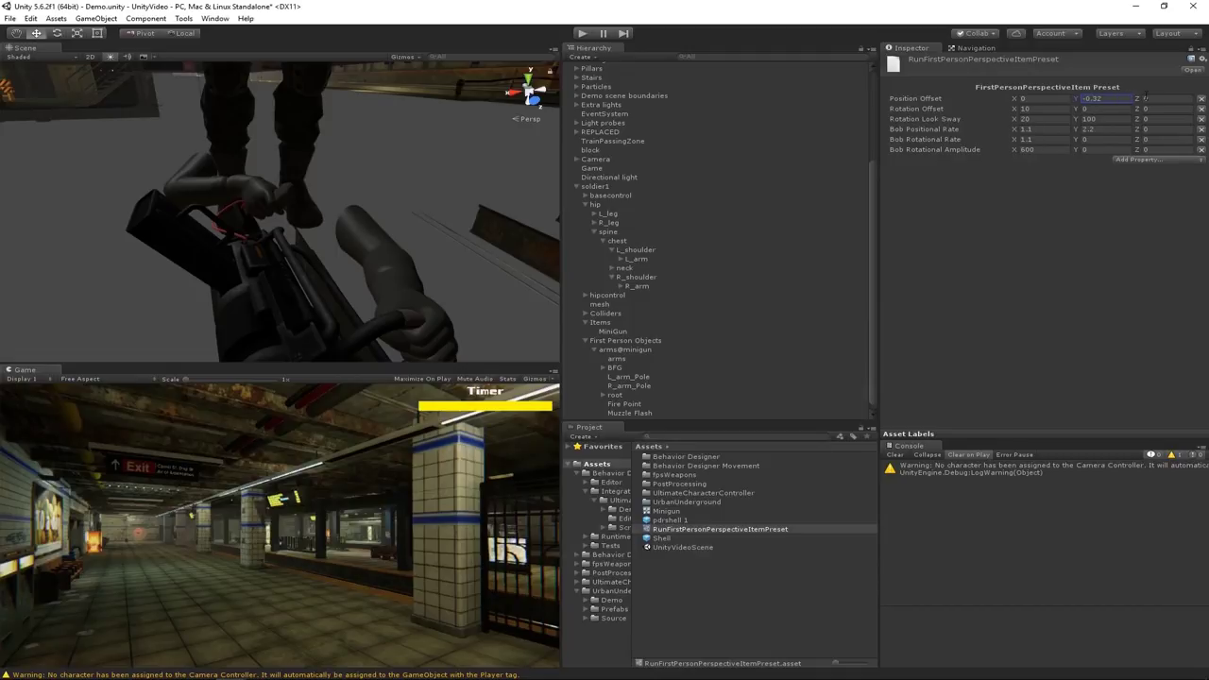
# - Play-test the scene again, running through the station to check the minigun's corrected Run offset, and stop play mode
pyautogui.click(583, 34)
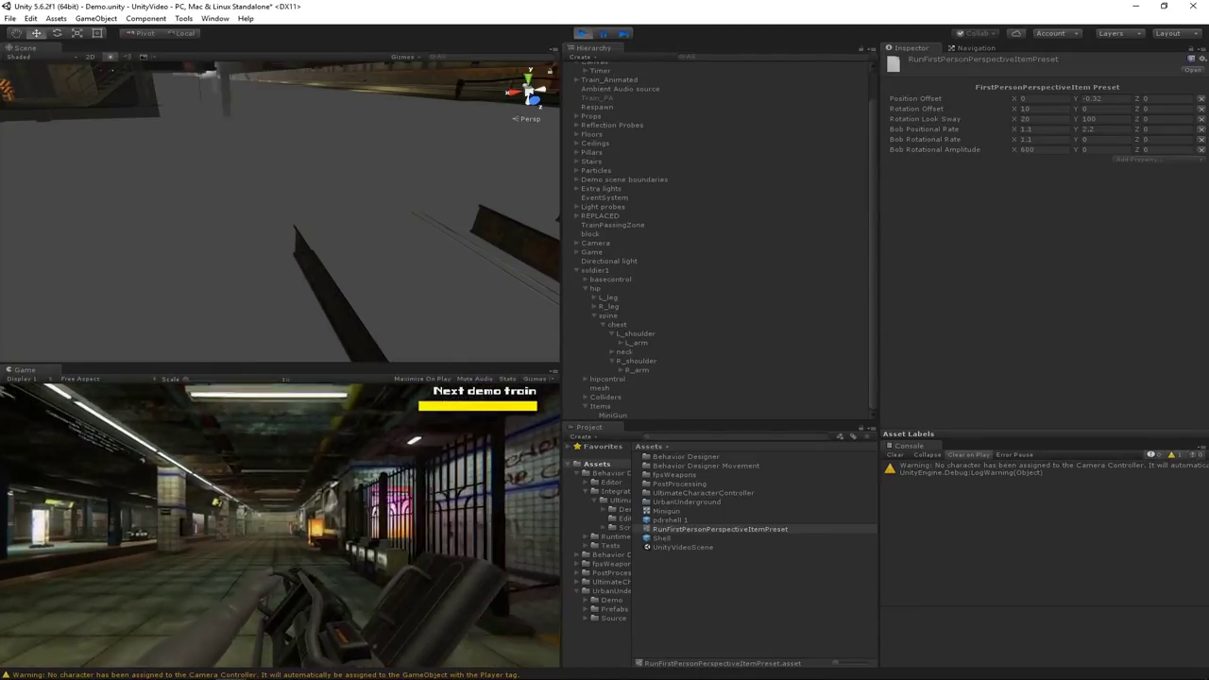
pyautogui.hotkey('shift', 'w')
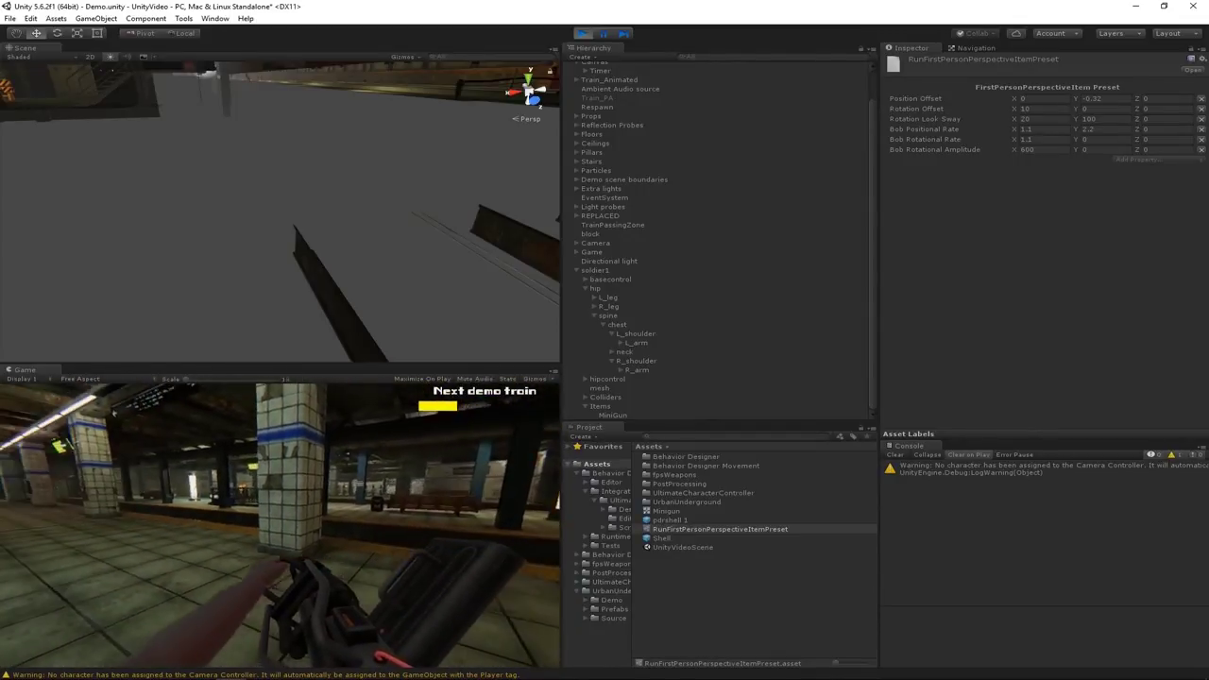
pyautogui.click(582, 33)
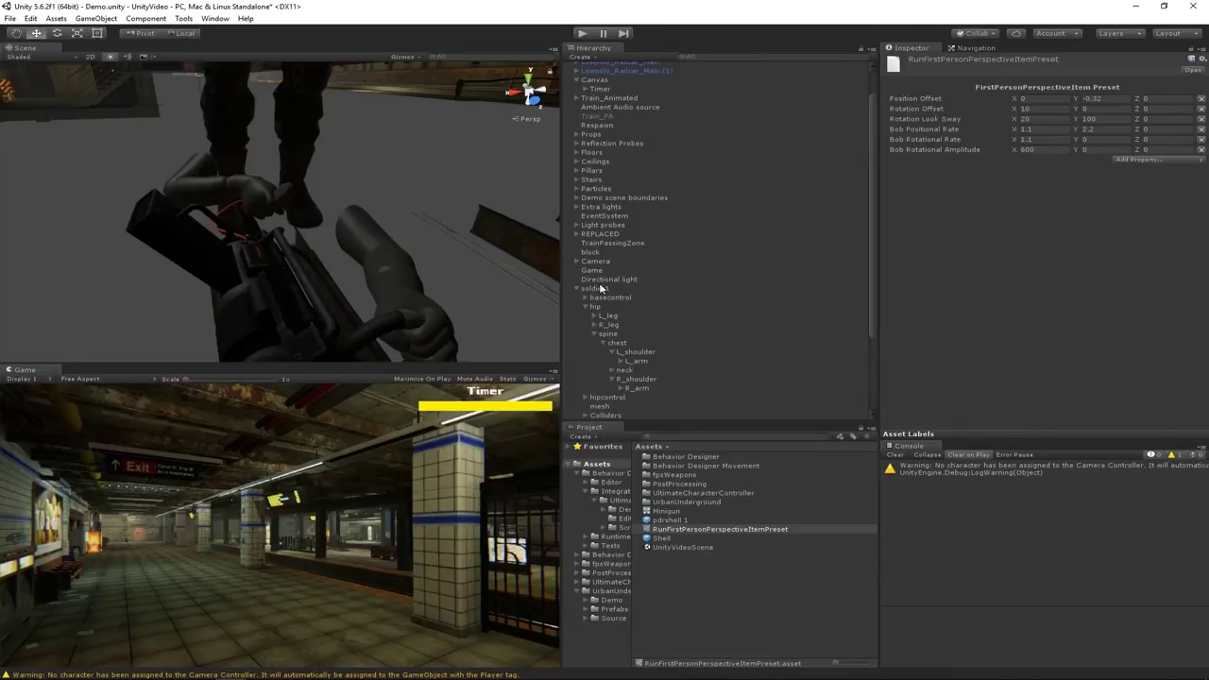
# - Examine soldier1's Speed Change settings, its item abilities and the list of further abilities that can be added
pyautogui.click(598, 290)
pyautogui.scroll(-10, 1044, 345)
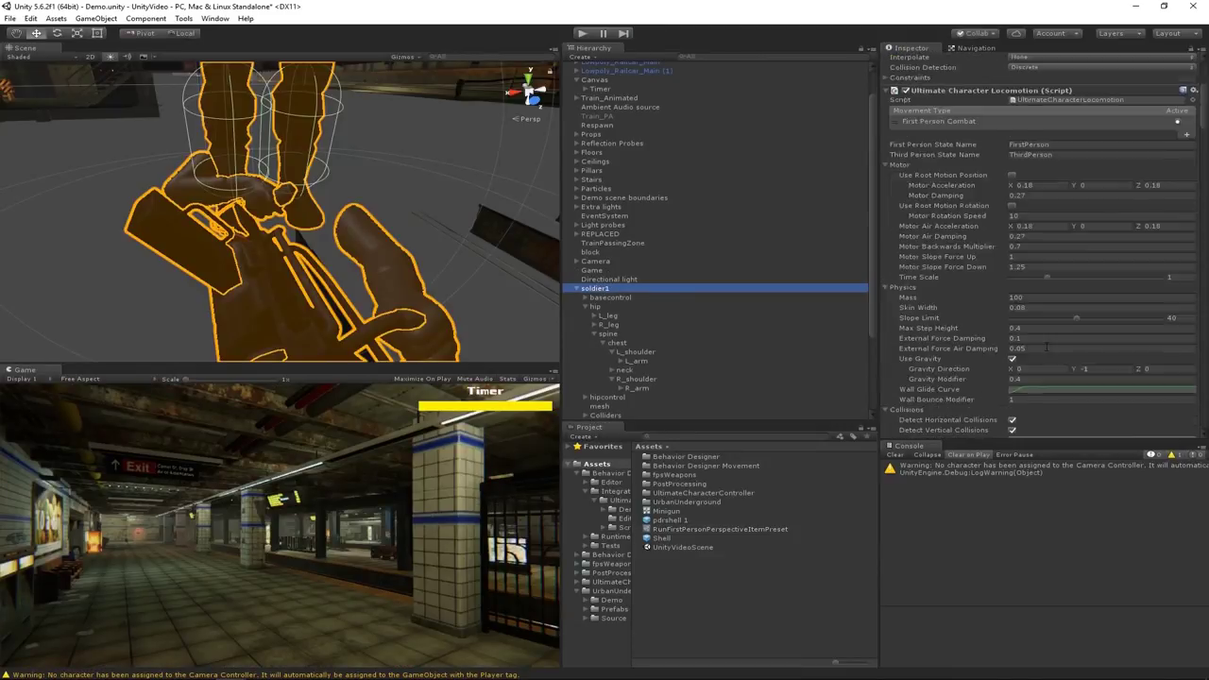
pyautogui.scroll(-2, 1044, 345)
pyautogui.click(1044, 345)
pyautogui.scroll(-2, 1038, 311)
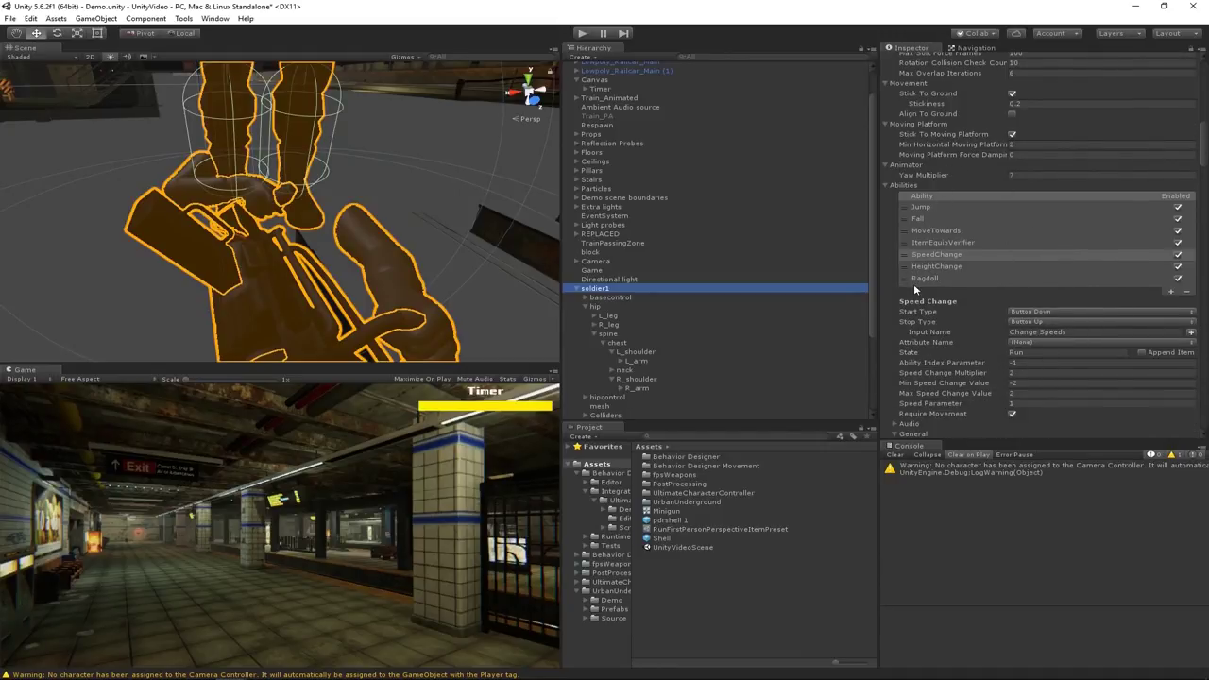
pyautogui.scroll(-6, 980, 236)
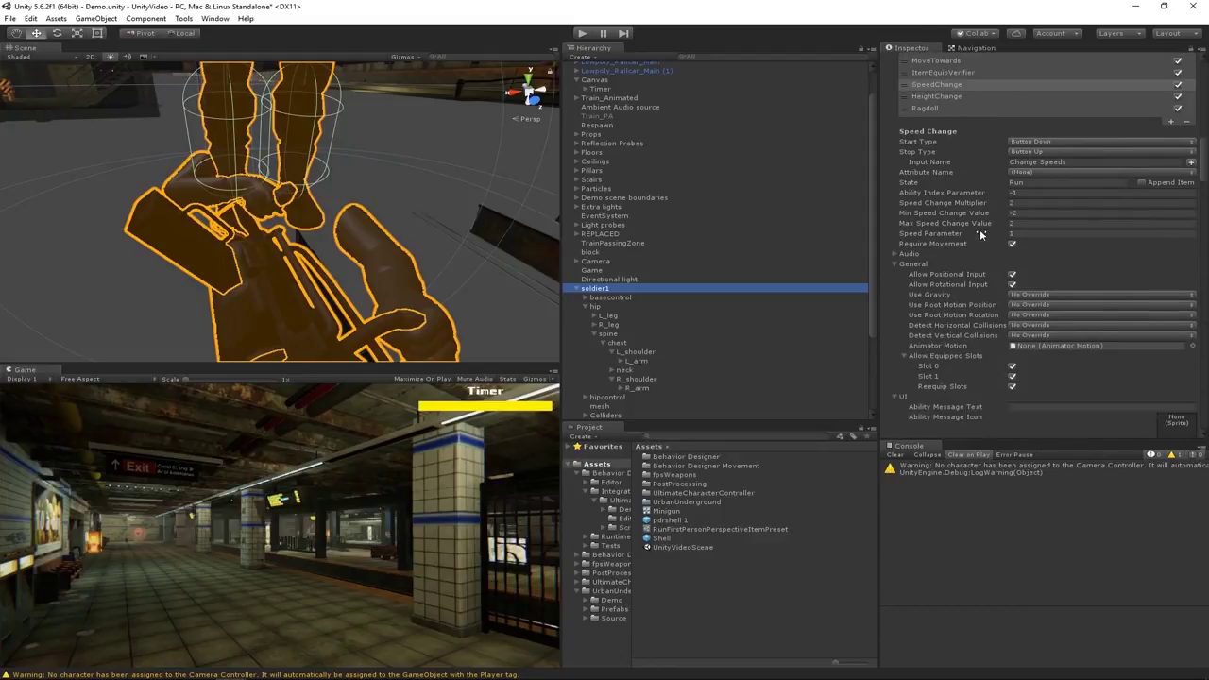
pyautogui.scroll(-5, 980, 235)
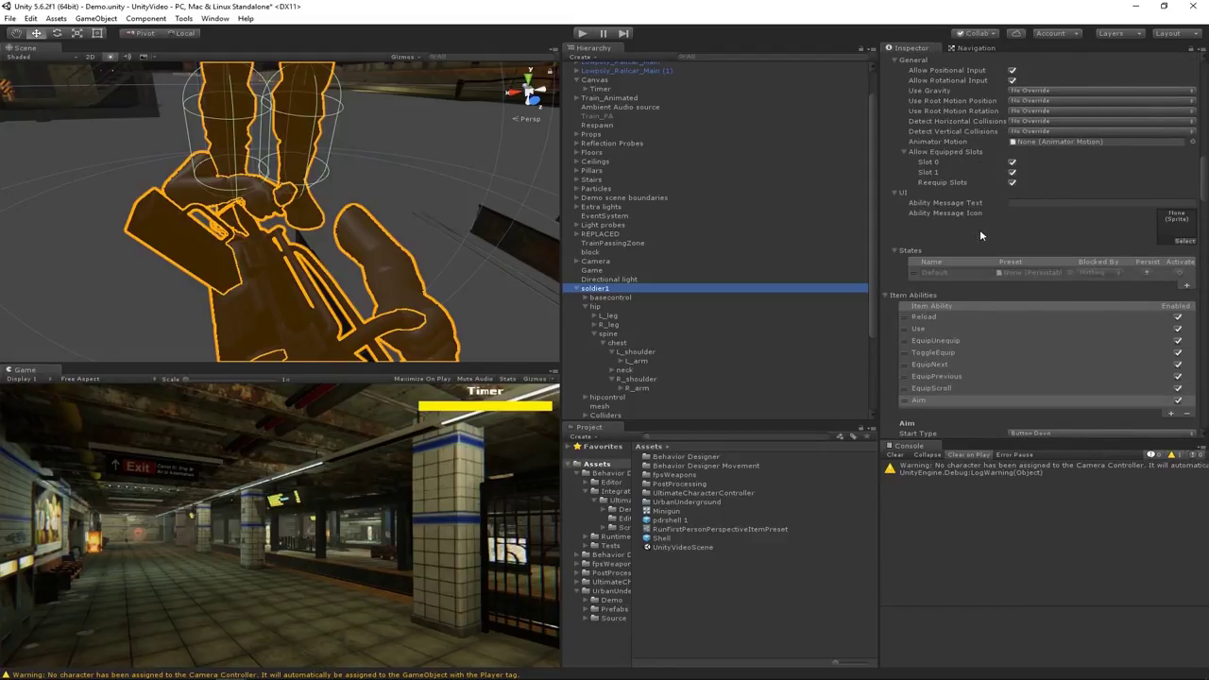
pyautogui.scroll(1, 980, 236)
pyautogui.scroll(-1, 980, 235)
pyautogui.scroll(10, 961, 306)
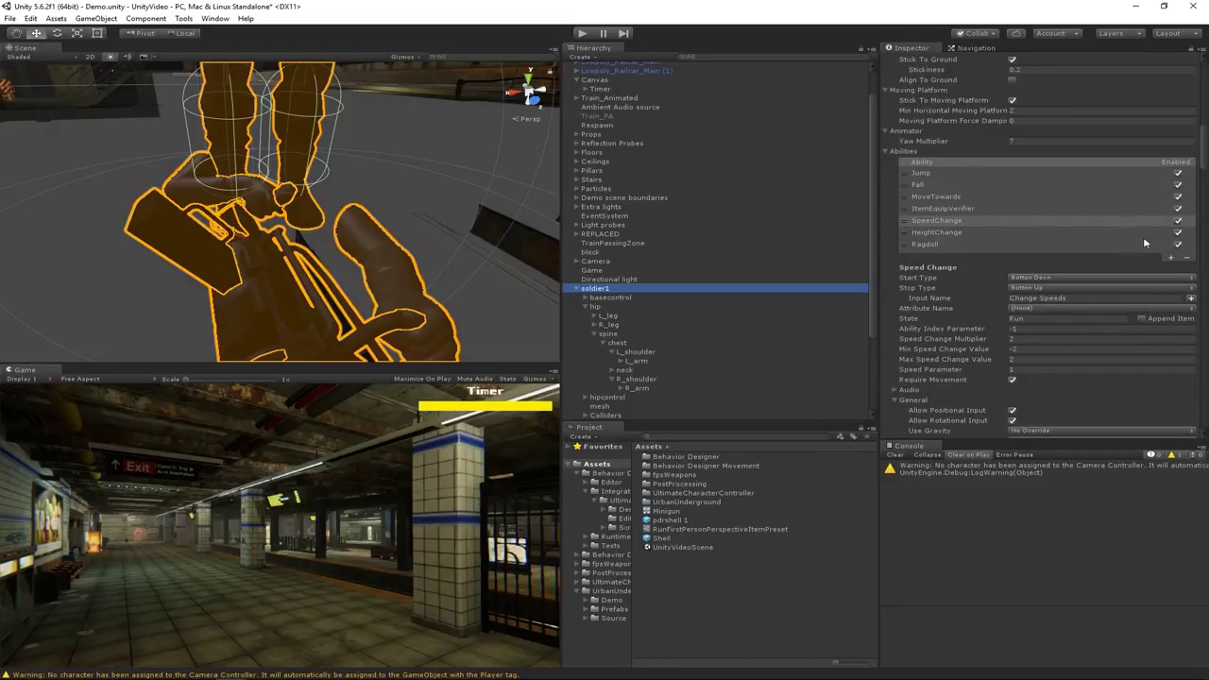
pyautogui.click(1171, 259)
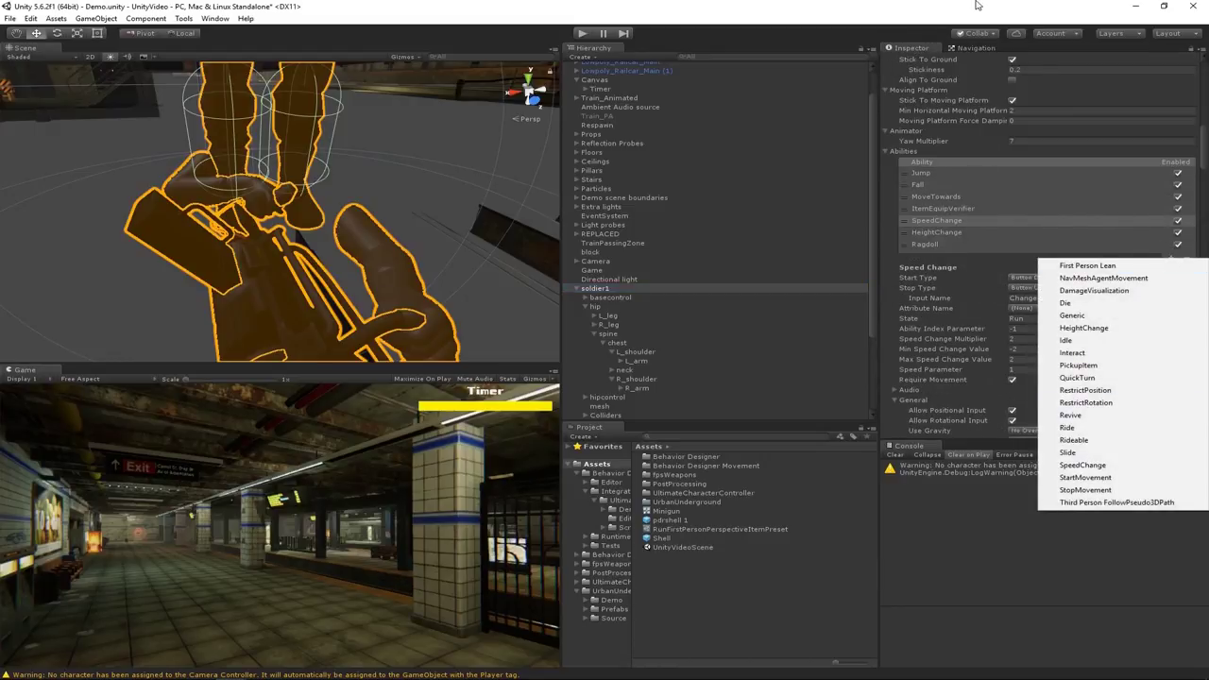
pyautogui.click(911, 269)
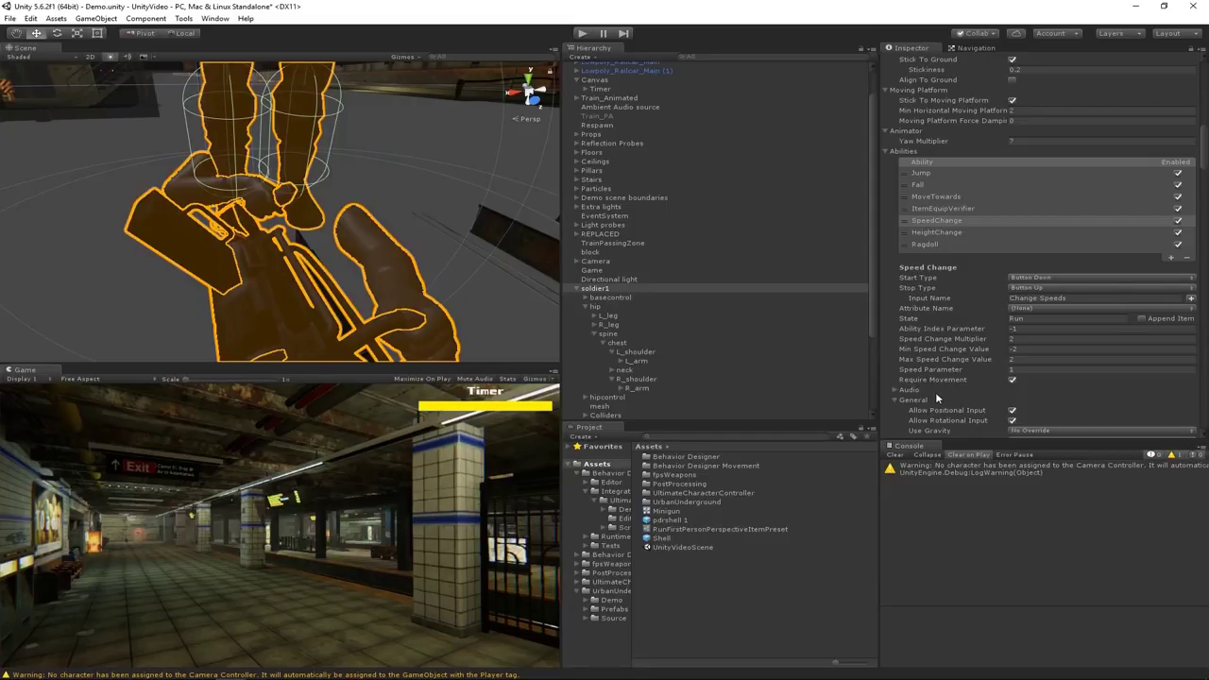
pyautogui.scroll(-4, 937, 398)
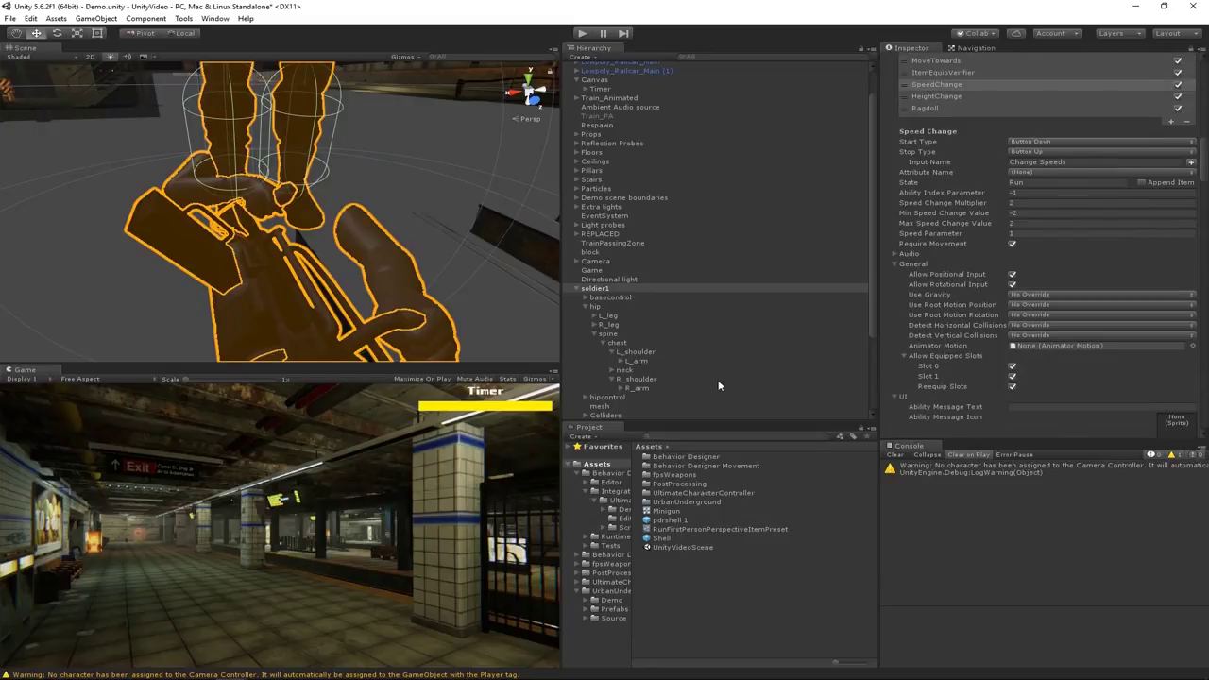
# - Assign the Train_Animated object and all its child objects to the MovingPlatform layer
pyautogui.moveTo(376, 279); pyautogui.dragTo(302, 265, button='right')
pyautogui.scroll(-8, 302, 265)
pyautogui.moveTo(311, 210); pyautogui.dragTo(324, 271, button='middle')
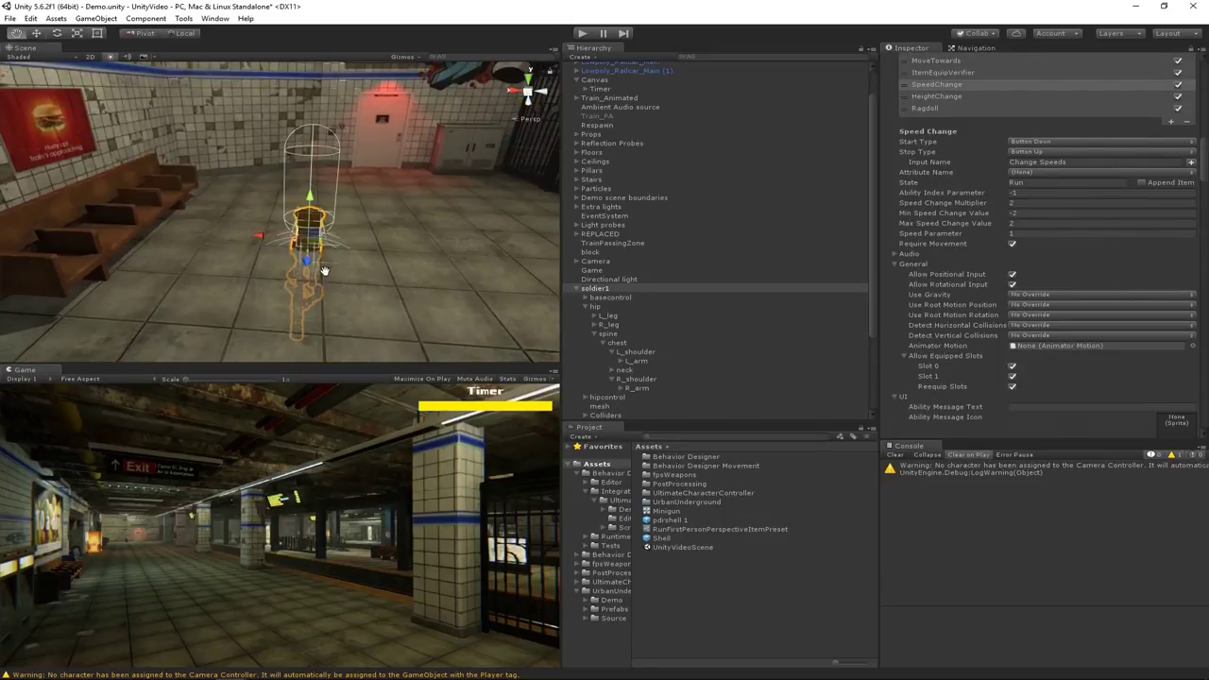
pyautogui.moveTo(324, 271); pyautogui.dragTo(274, 222, button='right')
pyautogui.click(374, 263)
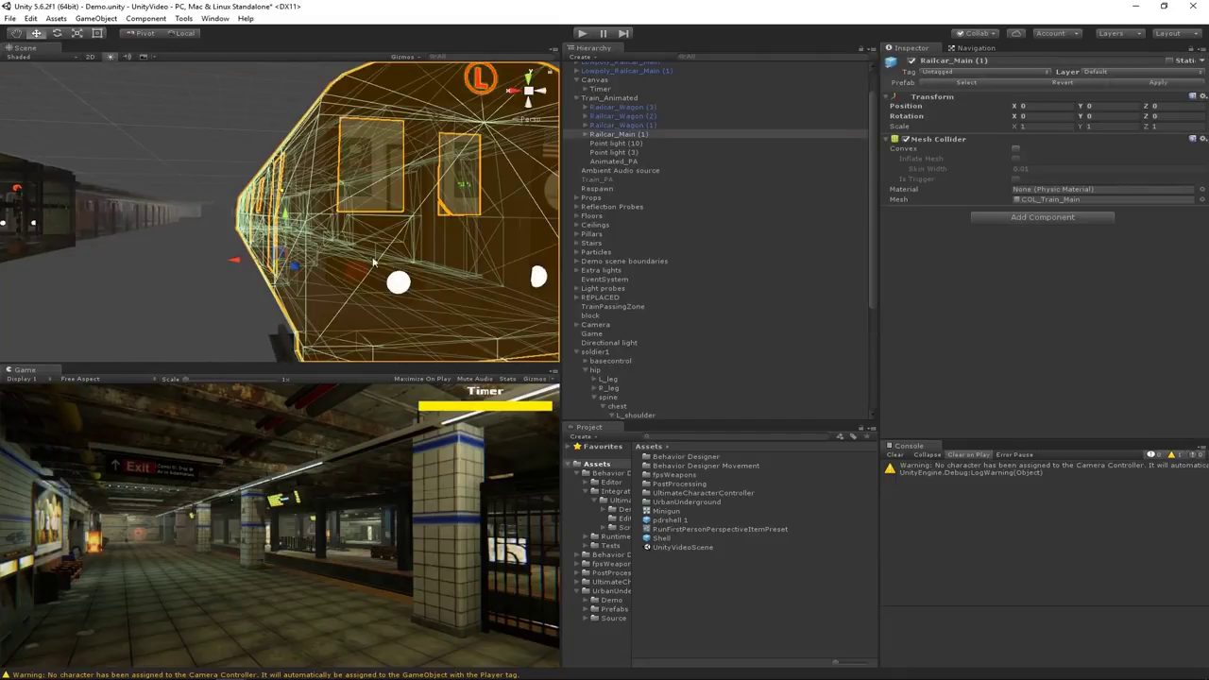
pyautogui.click(622, 99)
pyautogui.press('f')
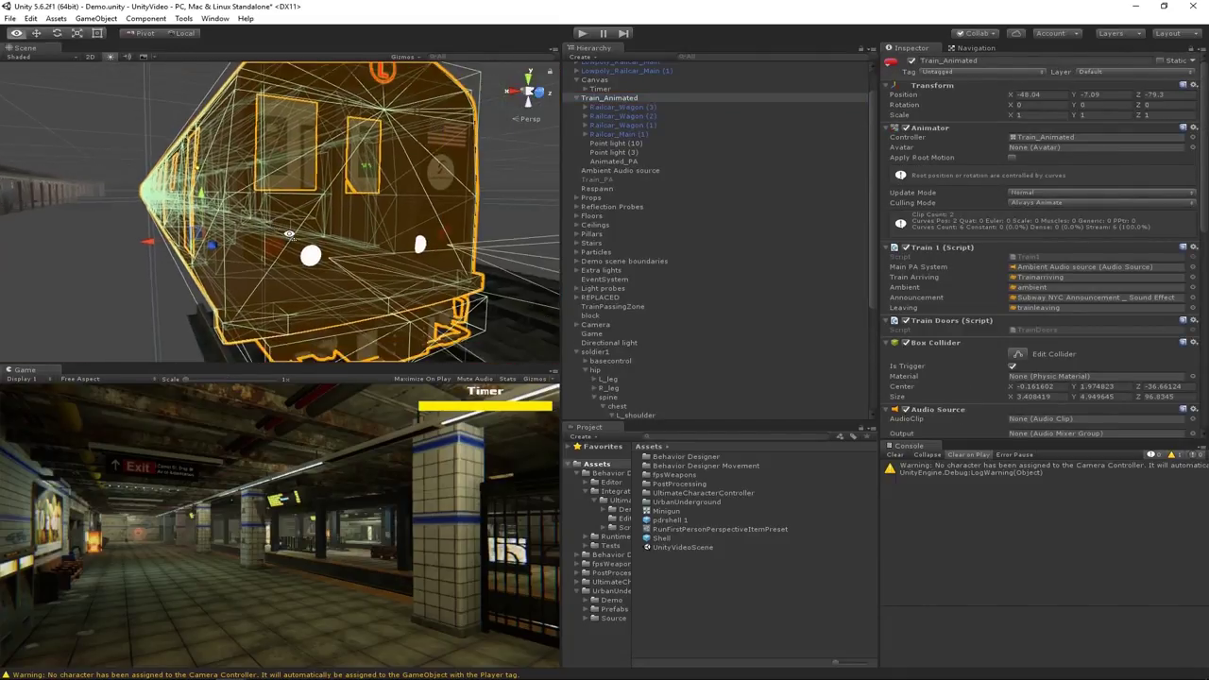
pyautogui.scroll(2, 763, 183)
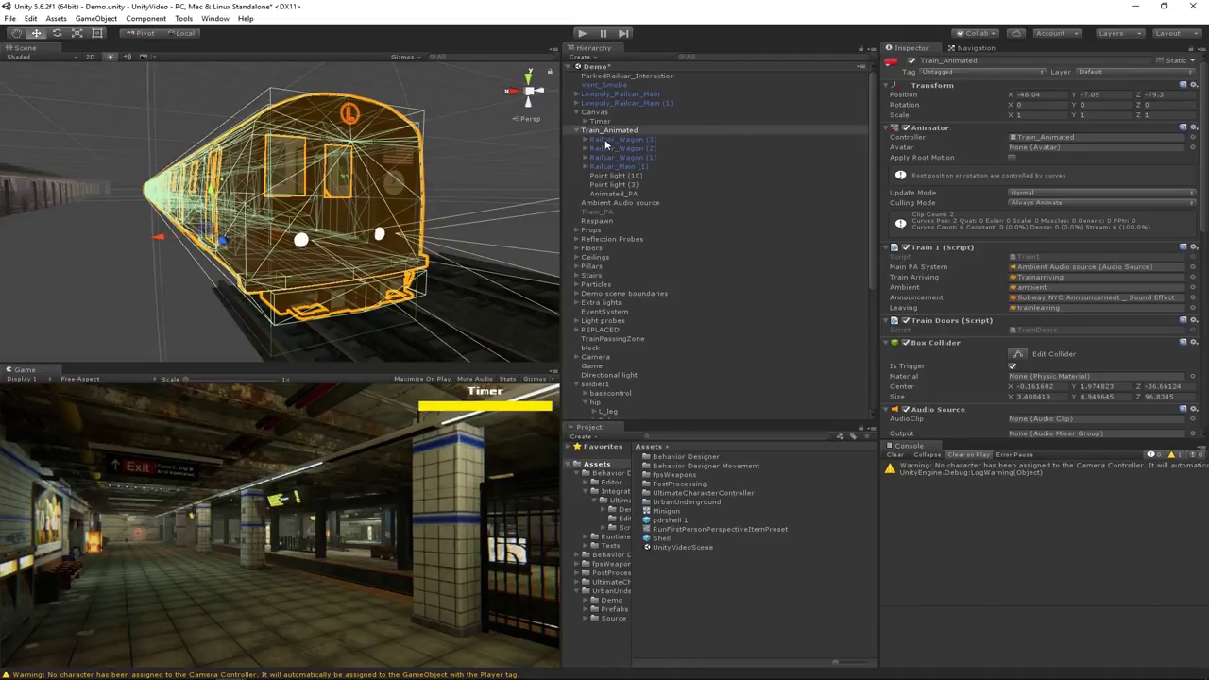
pyautogui.click(1109, 74)
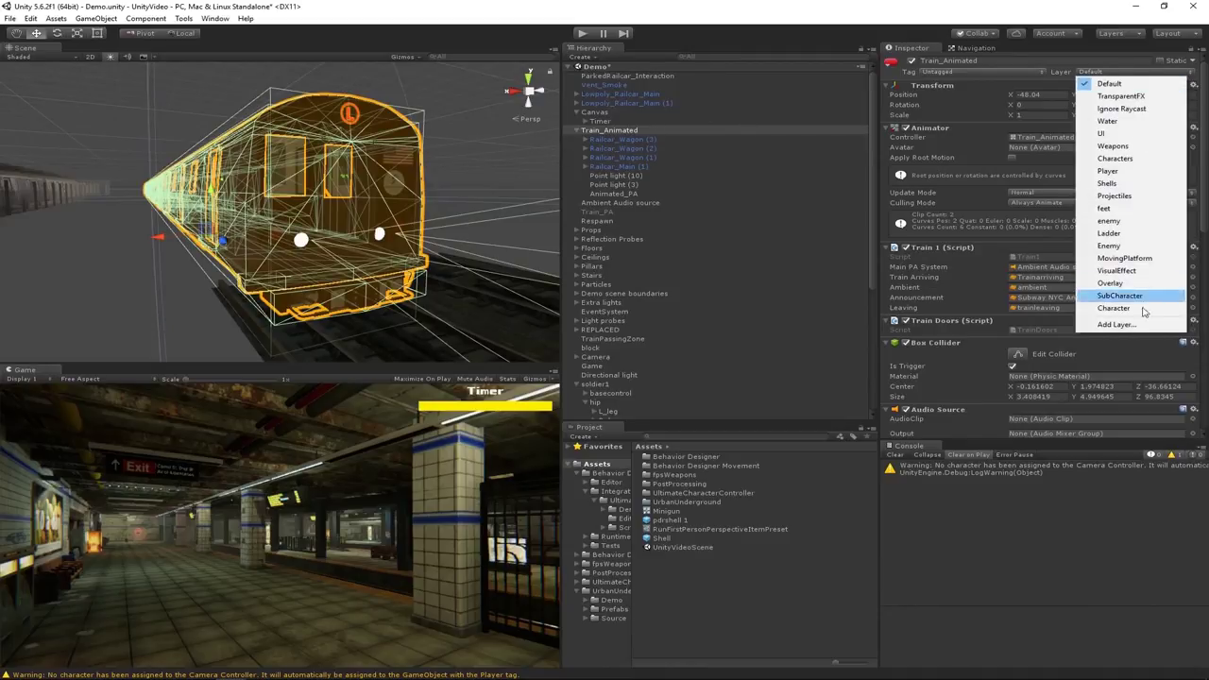
pyautogui.click(1152, 261)
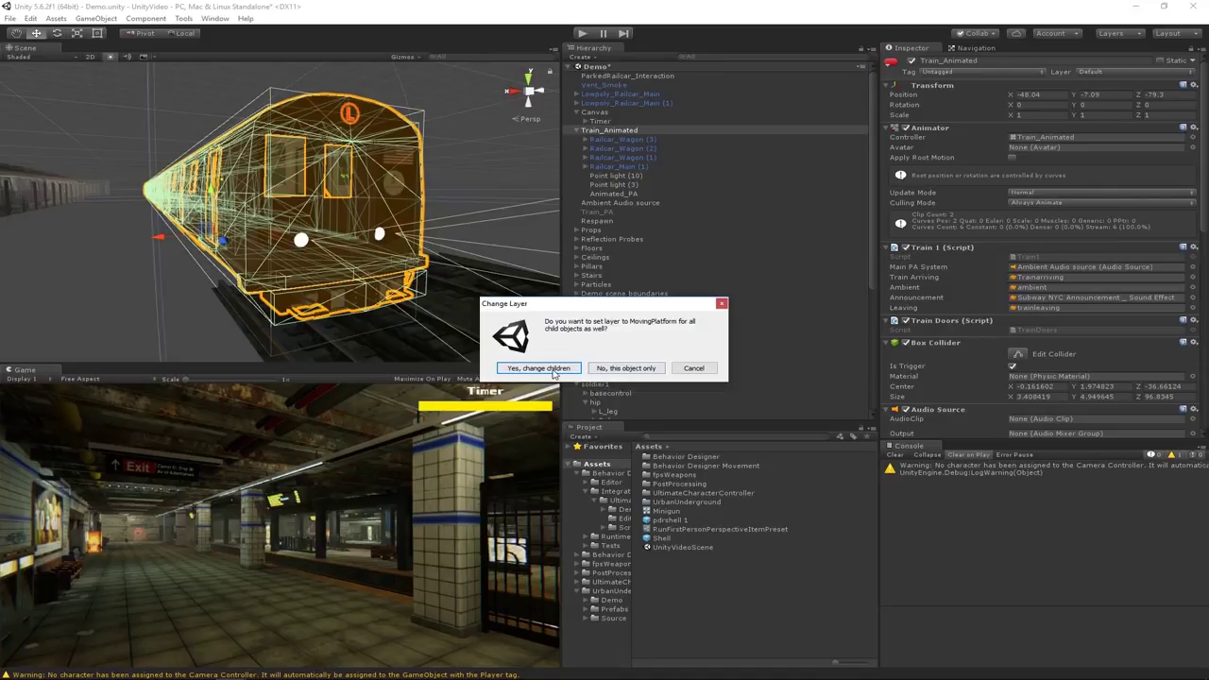
pyautogui.click(555, 371)
pyautogui.scroll(-4, 1034, 368)
pyautogui.scroll(-5, 1034, 368)
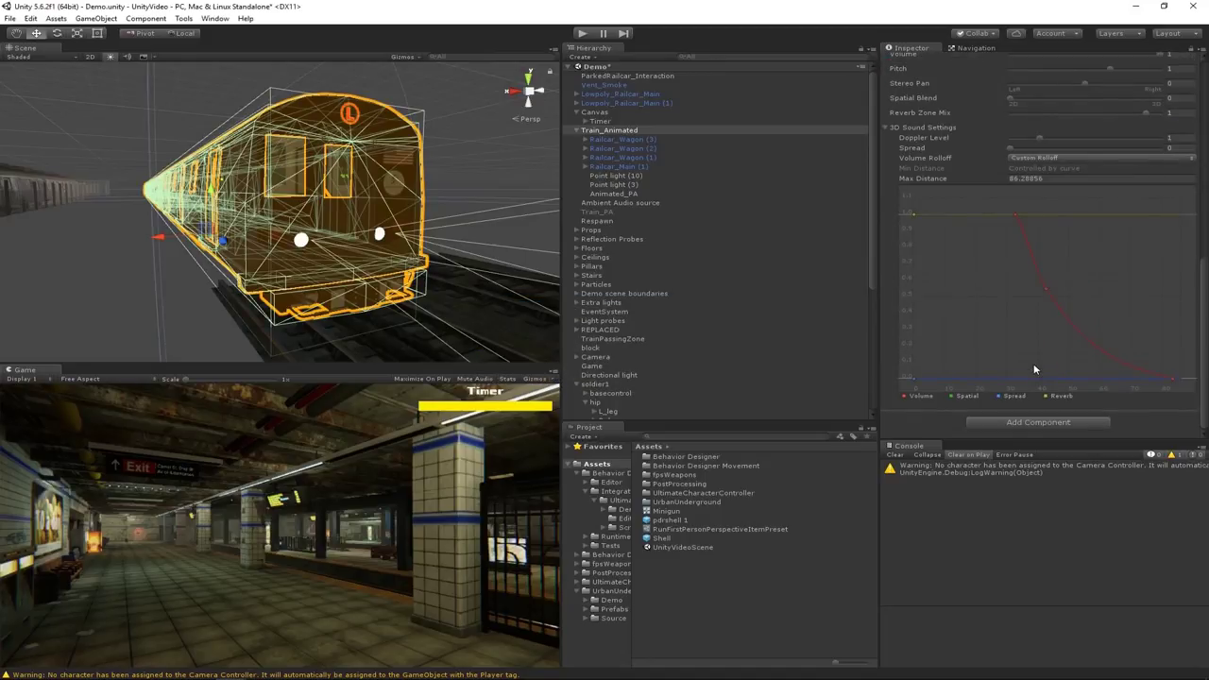
# - Add the Animator Update component to the Train_Animated object
pyautogui.click(1017, 424)
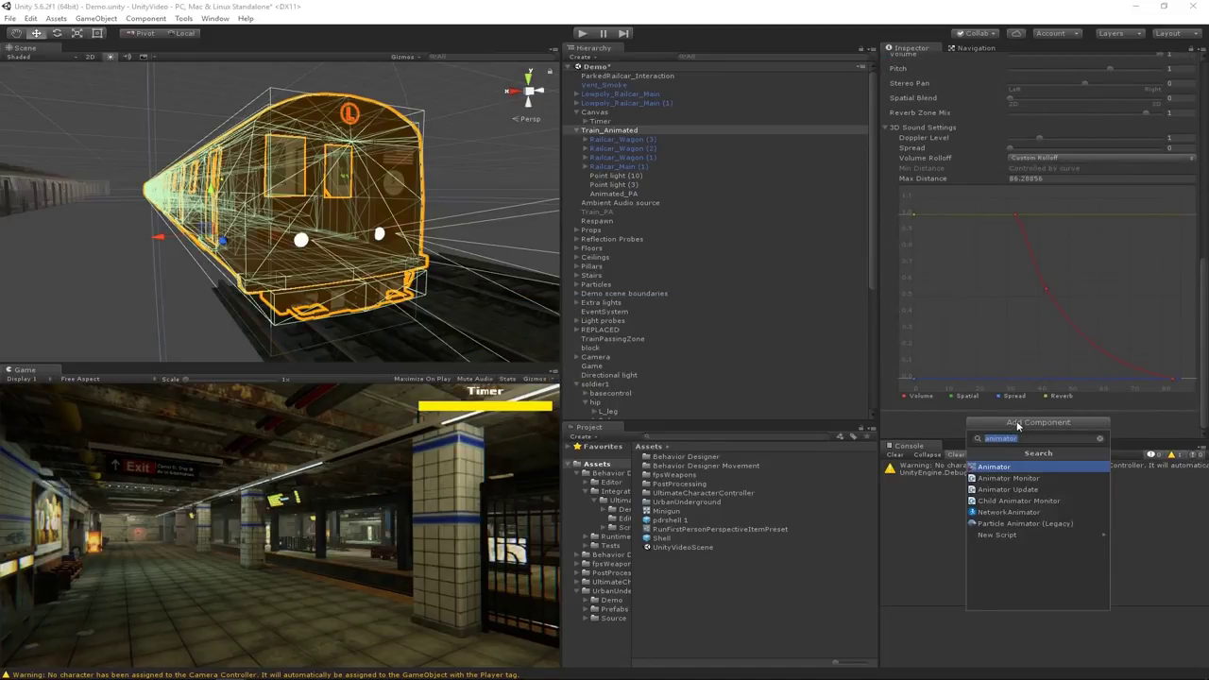
pyautogui.write('movin')
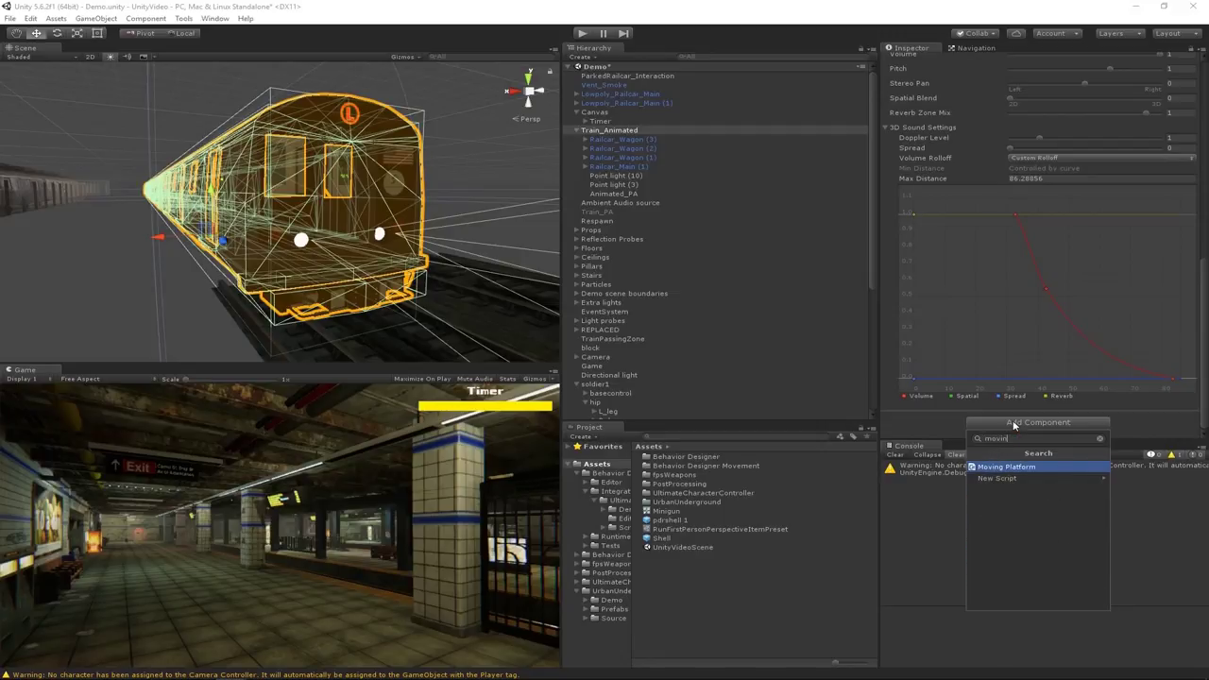
pyautogui.press('BackSpace')
pyautogui.press('BackSpace')
pyautogui.press('BackSpace')
pyautogui.press('BackSpace')
pyautogui.press('BackSpace')
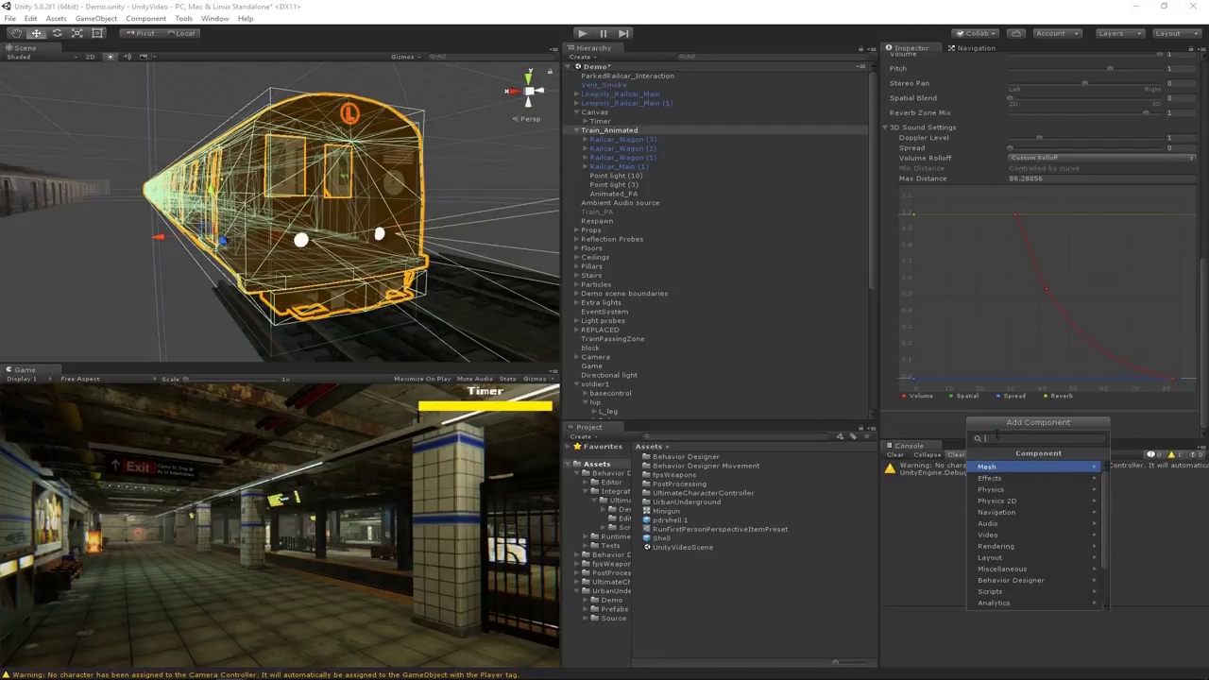
pyautogui.write('anim')
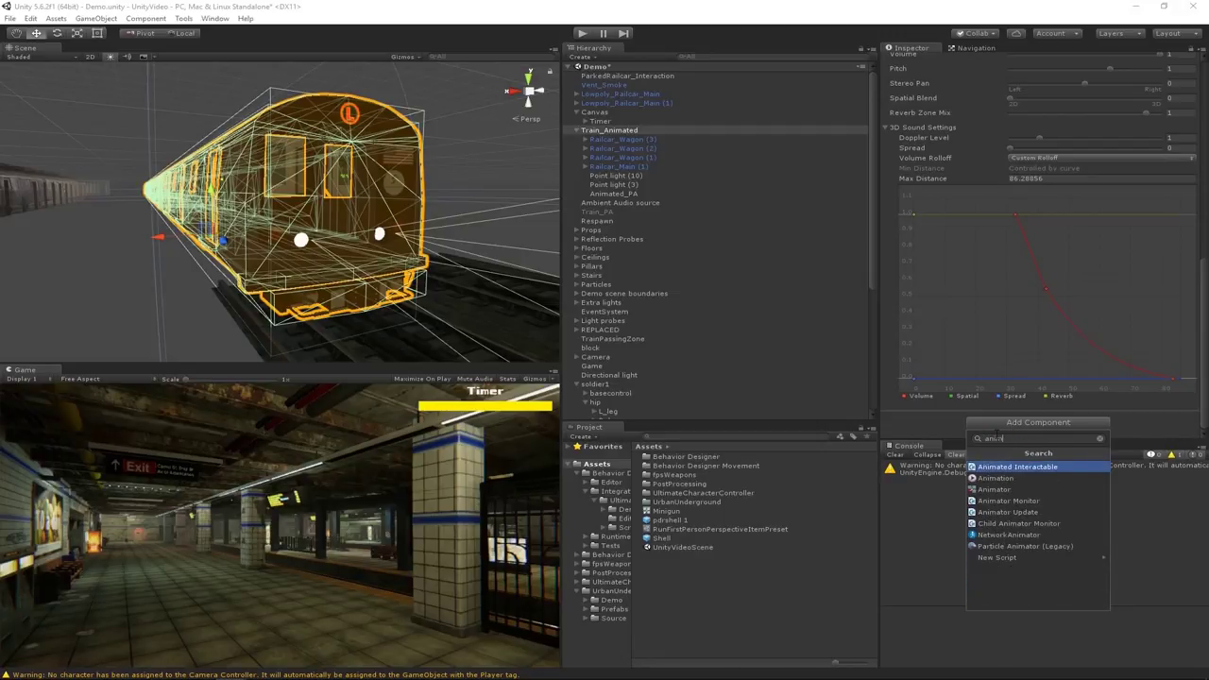
pyautogui.click(1008, 511)
pyautogui.scroll(-1, 1019, 374)
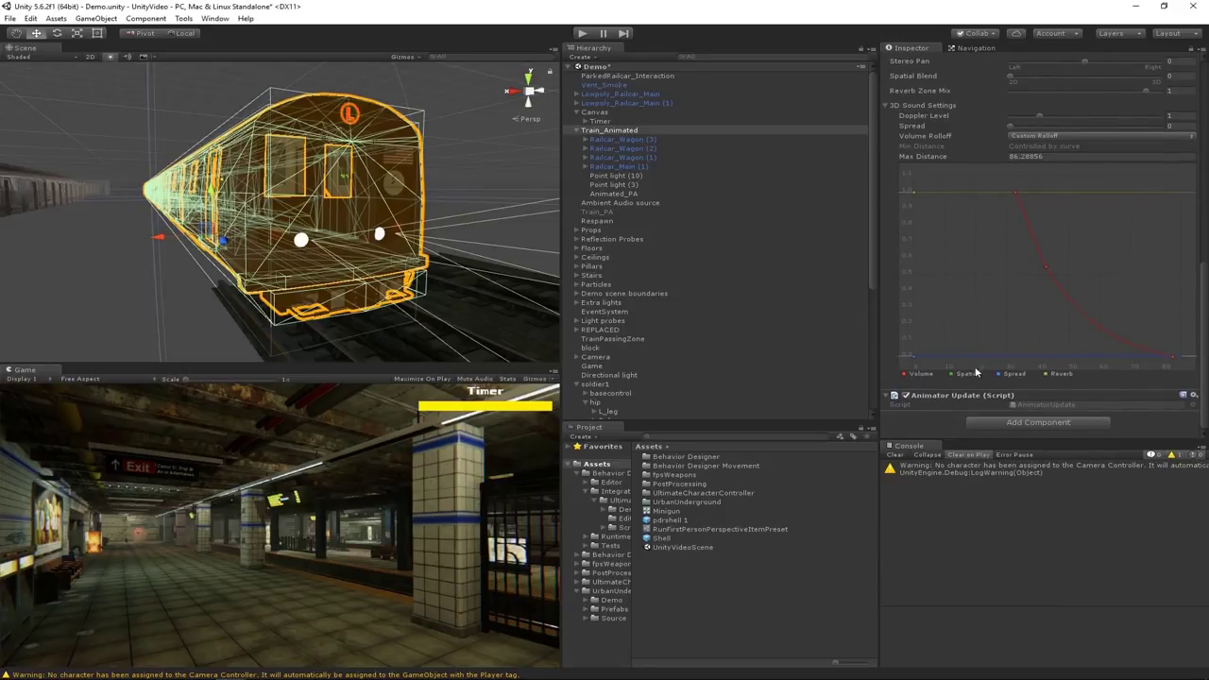
pyautogui.scroll(2, 1009, 324)
pyautogui.scroll(10, 1017, 307)
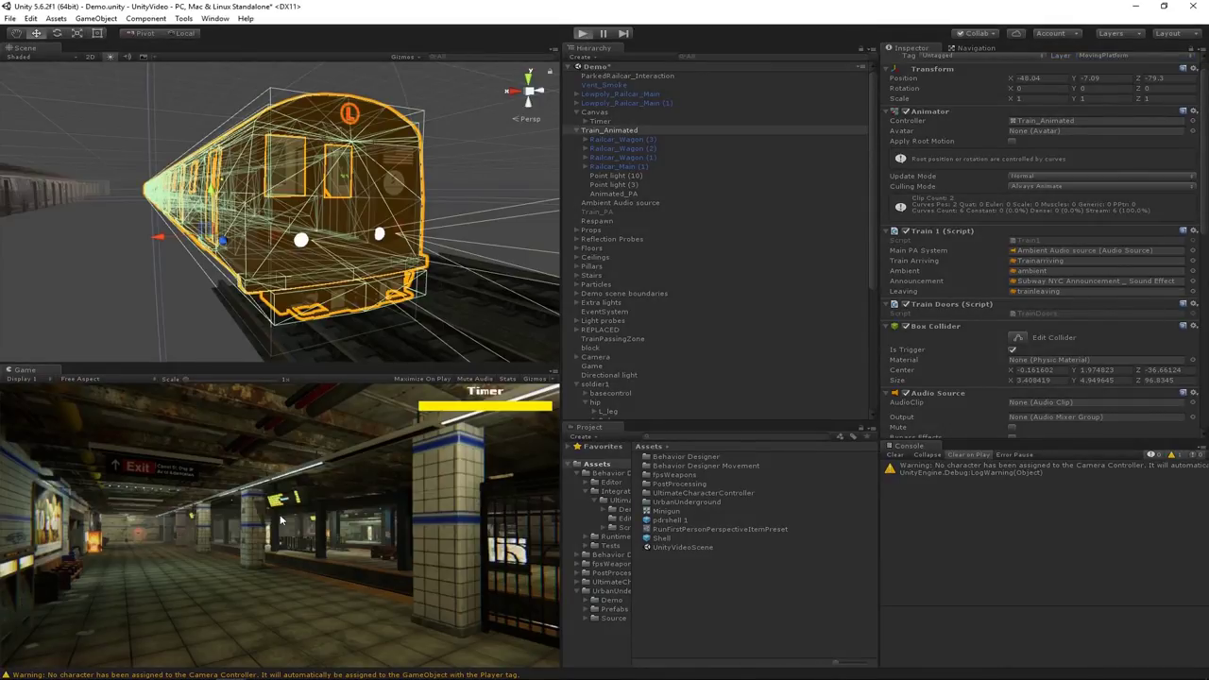
# - Play-test the scene, moving the character through the station to the arriving train, and stop play mode
pyautogui.hotkey('ctrl', 'p')
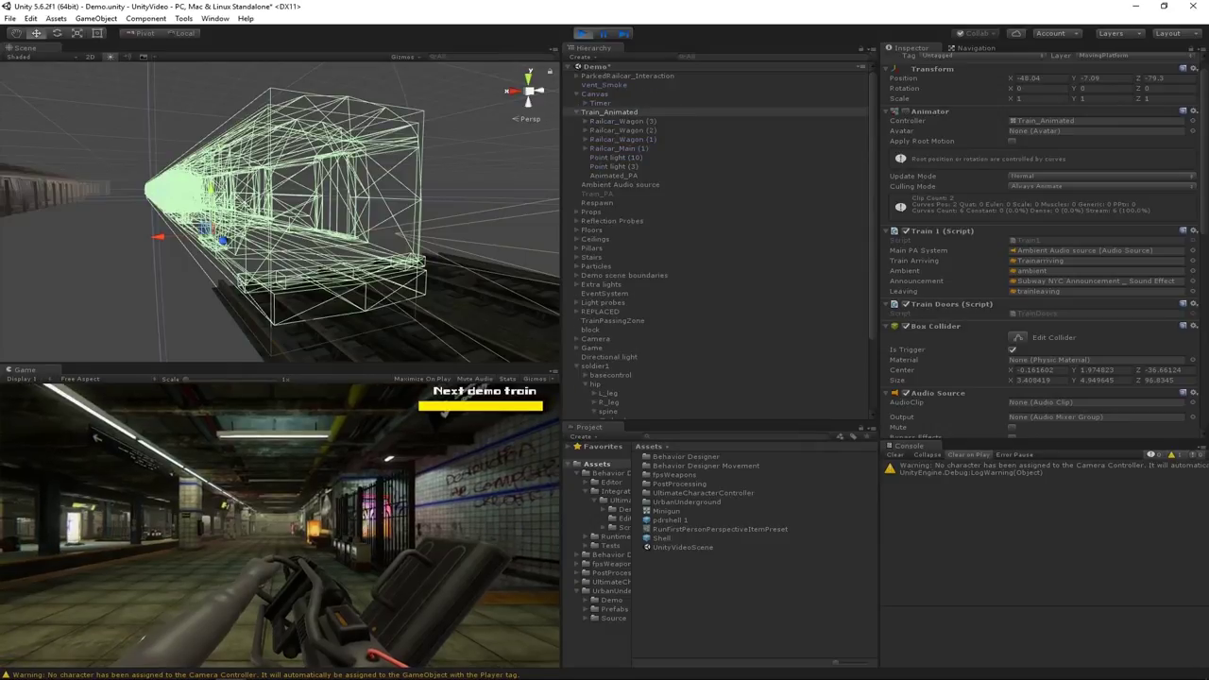
pyautogui.press('w')
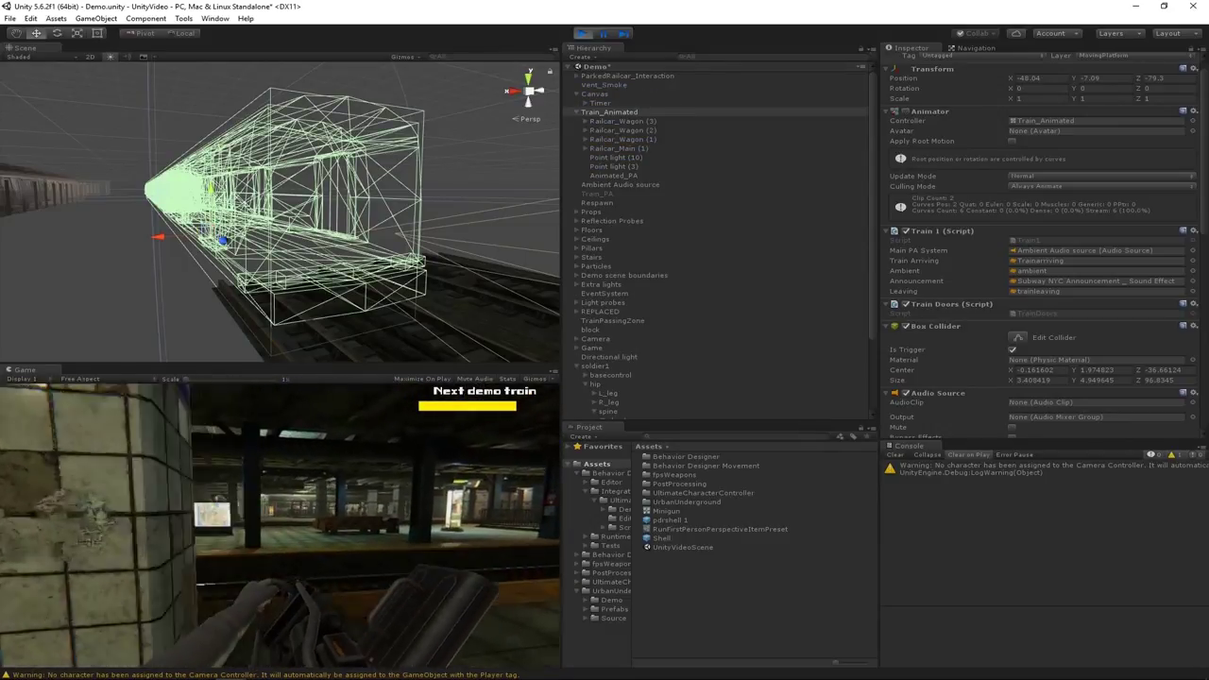
pyautogui.press('w')
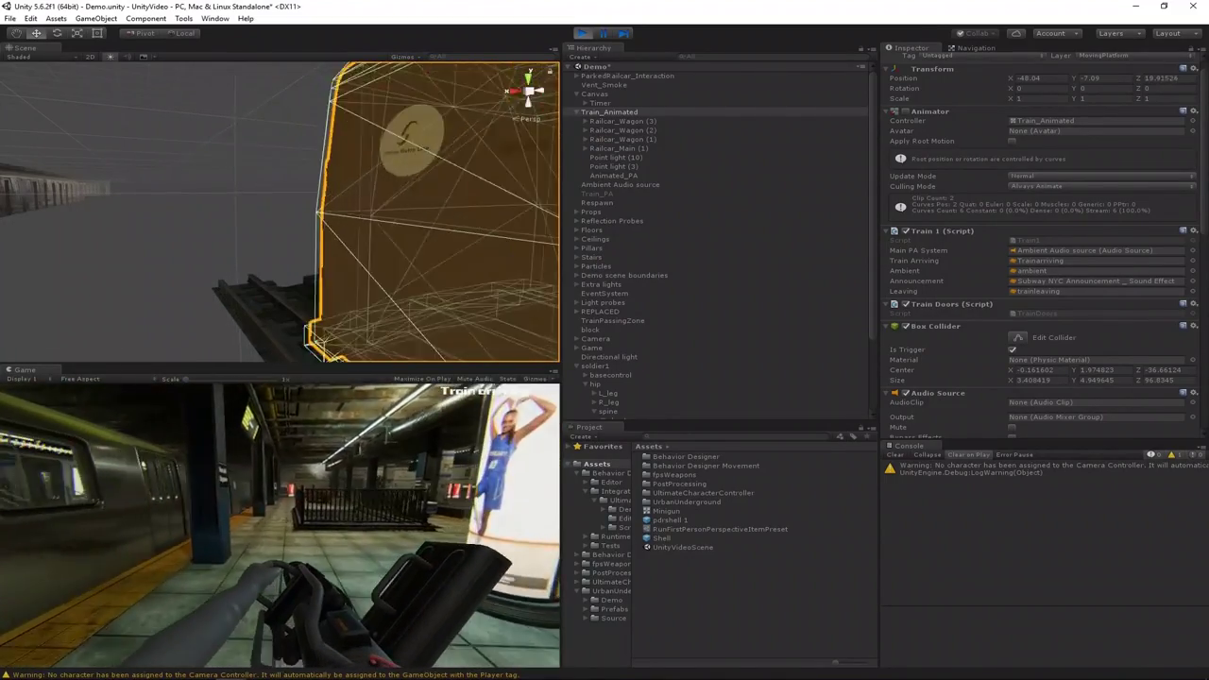
pyautogui.press('w')
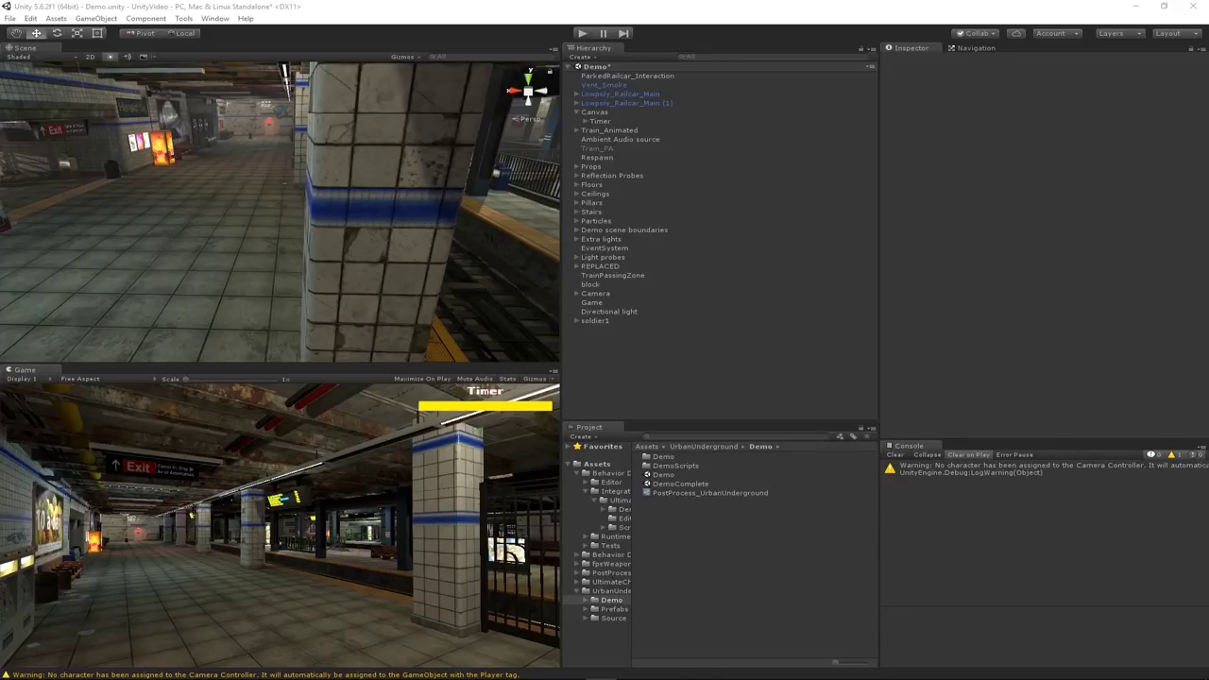
# - Paste the copied Patrol, HealthPack, AgentNolan and WeaponPad objects into the Demo scene and select AgentNolan in the station
pyautogui.hotkey('ctrl', 'v')
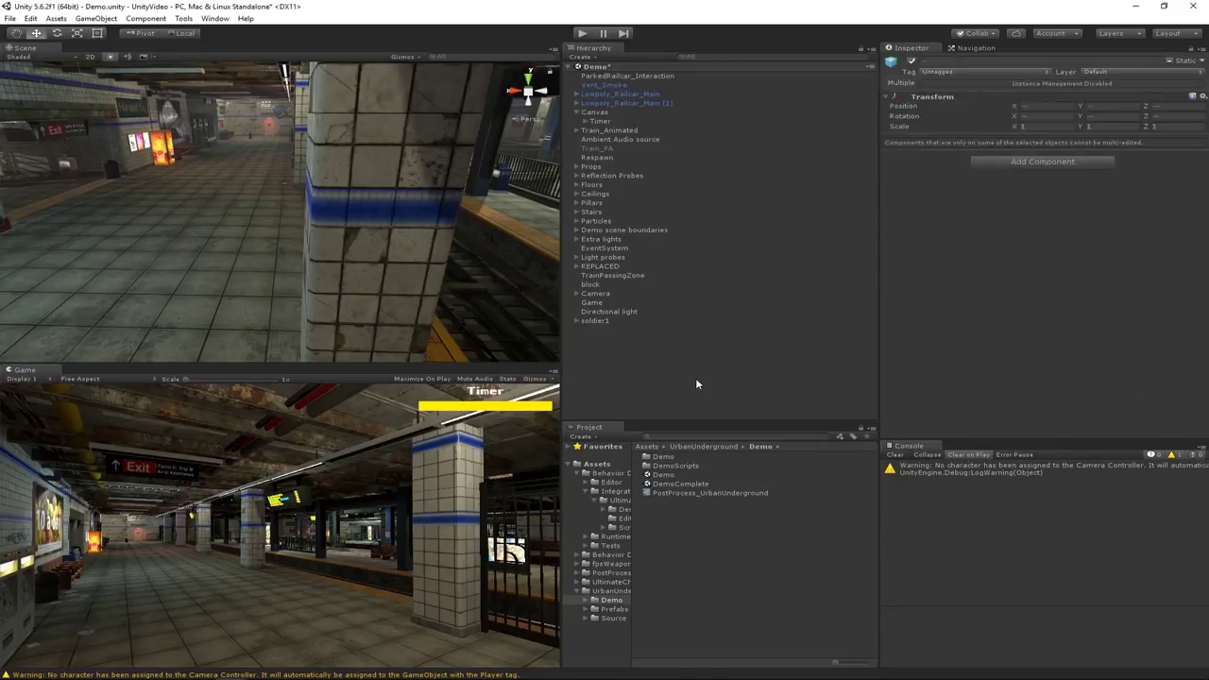
pyautogui.click(637, 380)
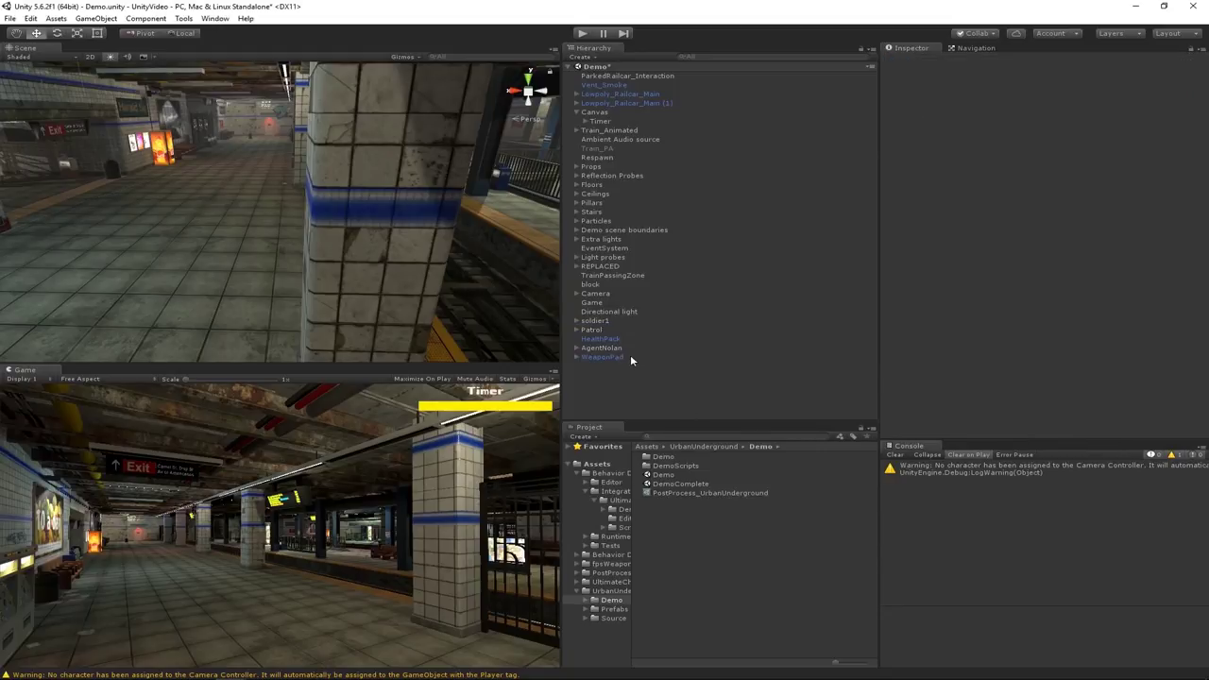
pyautogui.doubleClick(614, 349)
pyautogui.moveTo(356, 268); pyautogui.dragTo(366, 272, button='right')
pyautogui.press('w')
pyautogui.click(711, 395)
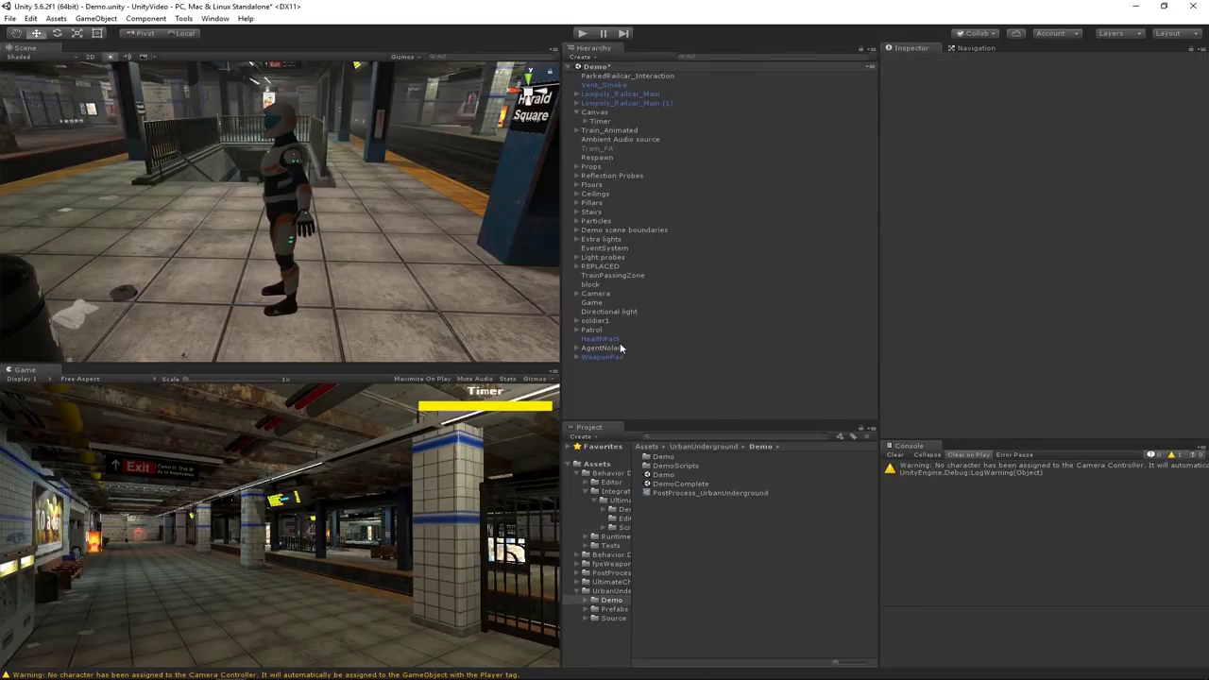
pyautogui.click(623, 349)
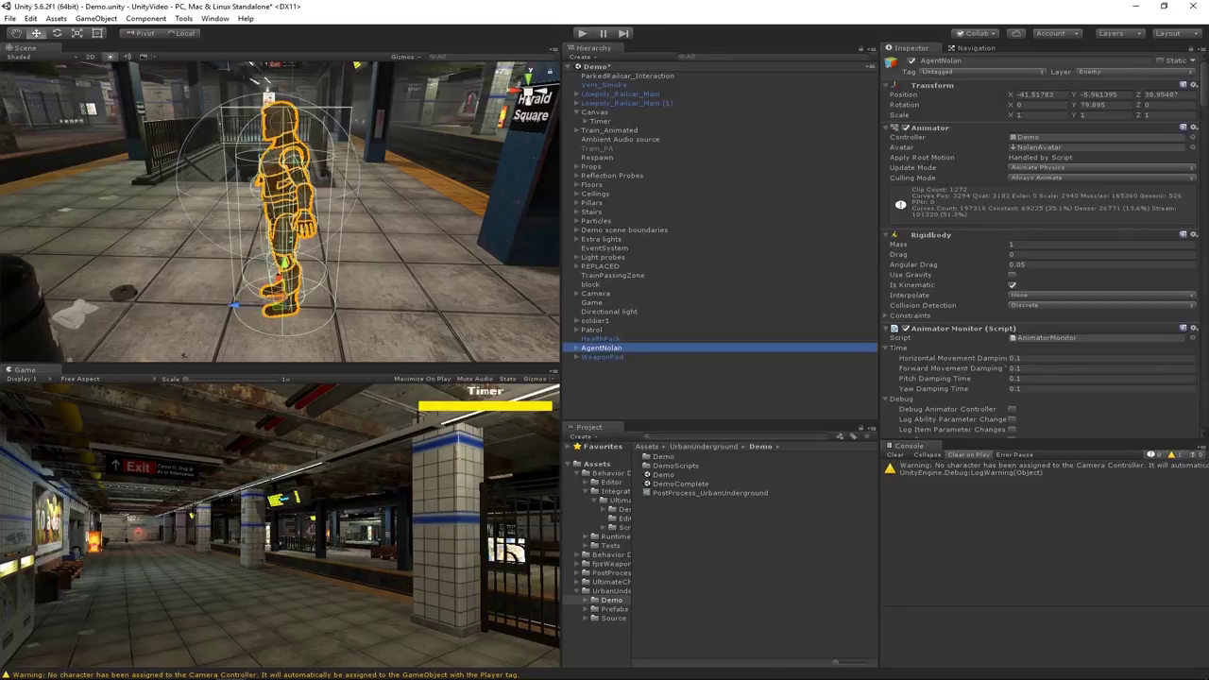
# - Examine AgentNolan's behavior tree in Behavior Designer, including the branches for searching for the target and getting a health pack
pyautogui.hotkey('alt', 'Tab')
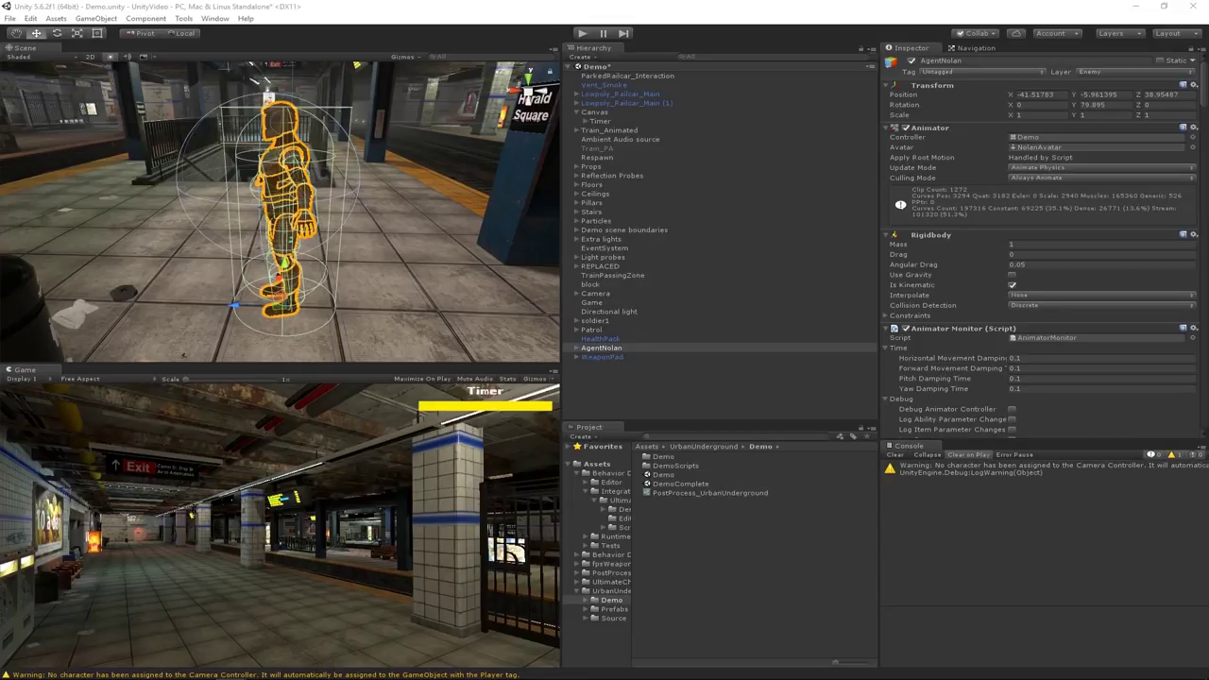
pyautogui.moveTo(0, 144); pyautogui.dragTo(744, 91)
pyautogui.scroll(-6, 734, 362)
pyautogui.moveTo(714, 439); pyautogui.dragTo(755, 349, button='middle')
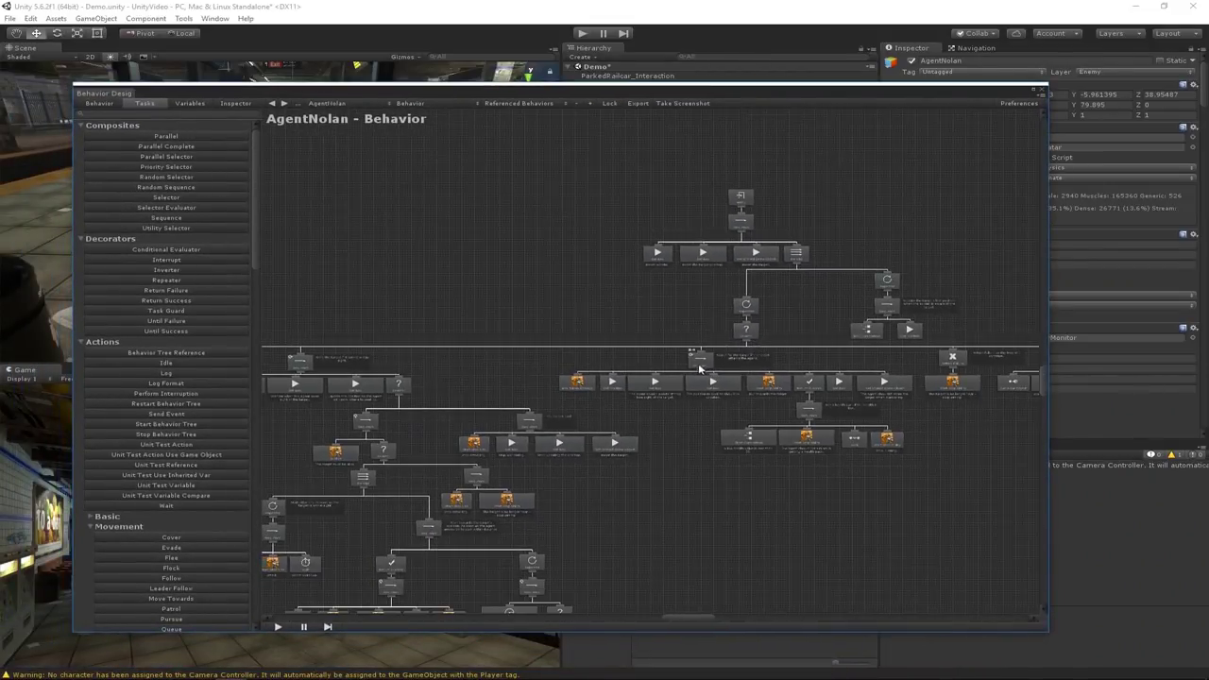
pyautogui.moveTo(893, 388); pyautogui.dragTo(796, 408, button='middle')
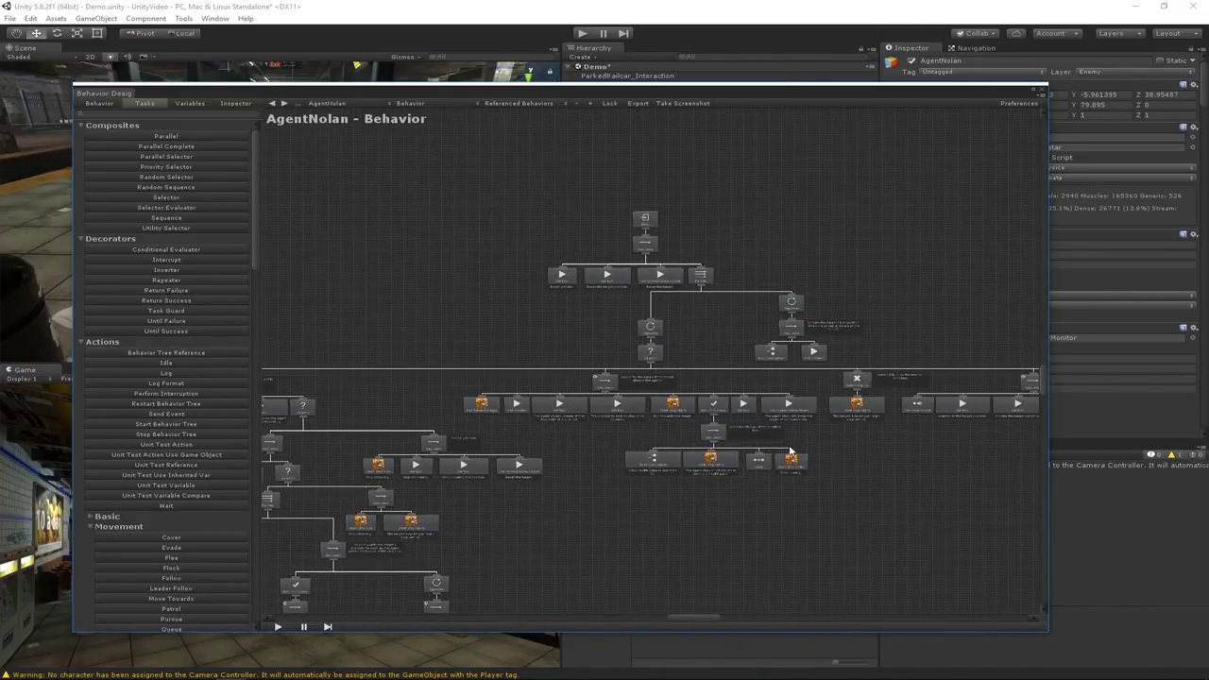
pyautogui.moveTo(959, 463); pyautogui.dragTo(811, 468, button='middle')
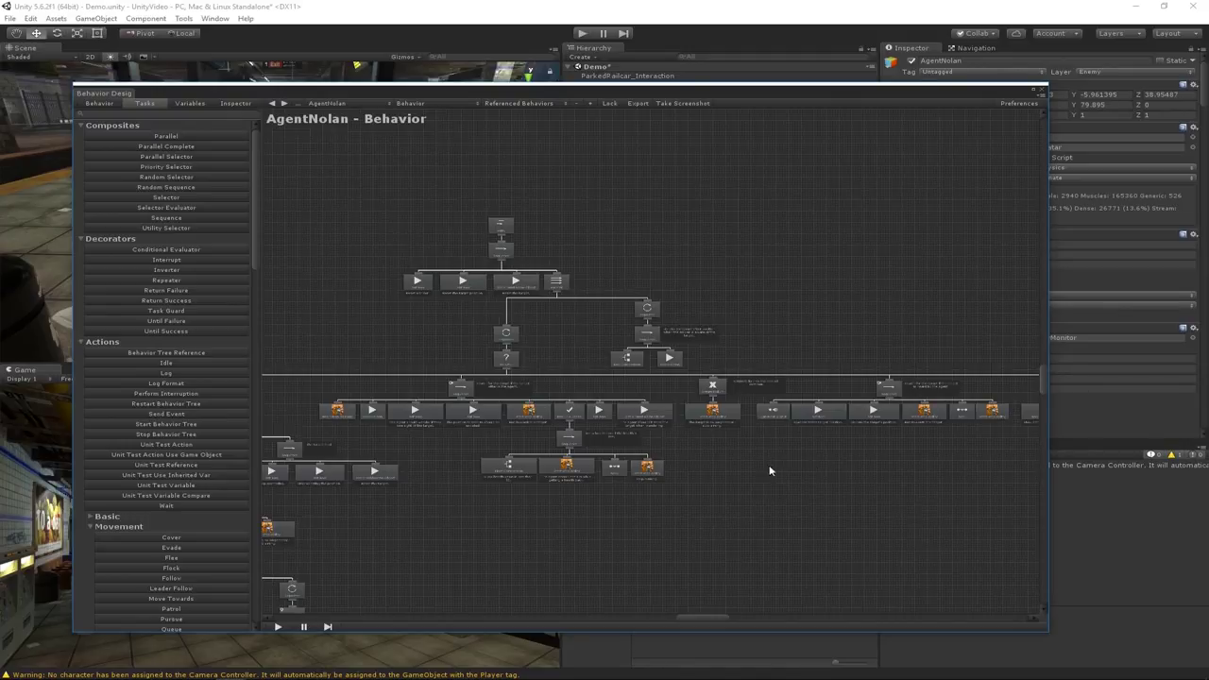
pyautogui.scroll(1, 527, 435)
pyautogui.scroll(2, 527, 439)
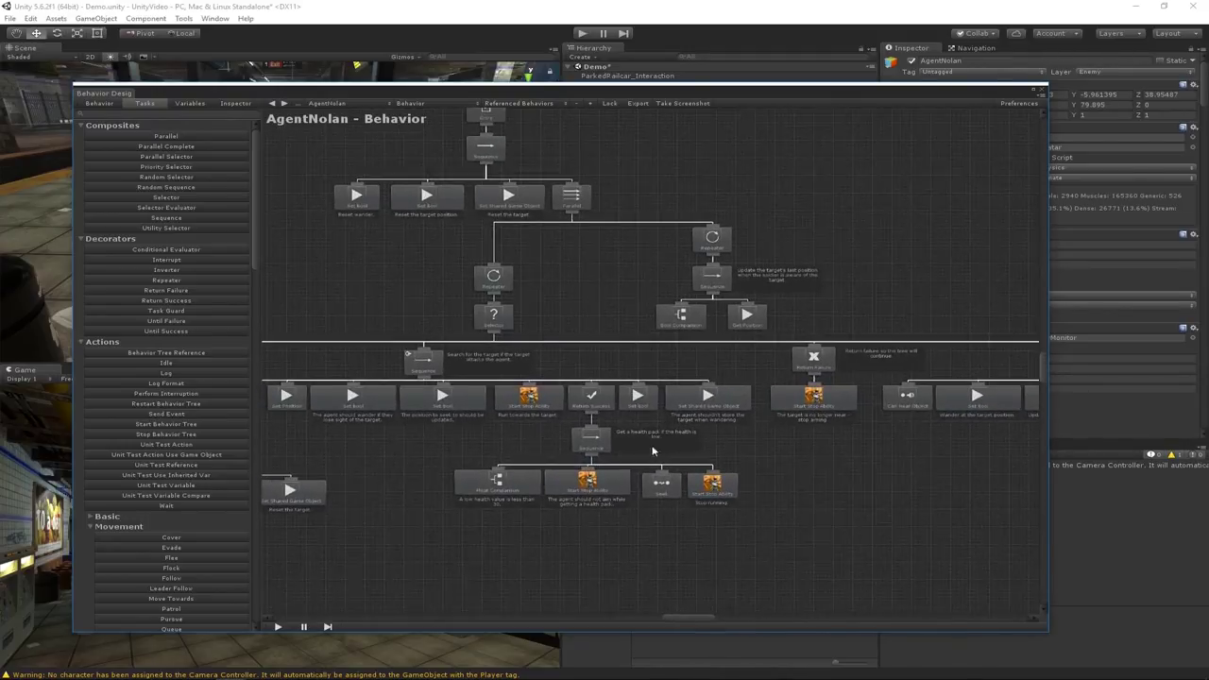
pyautogui.scroll(-3, 586, 450)
pyautogui.moveTo(412, 449); pyautogui.dragTo(462, 424, button='middle')
pyautogui.scroll(5, 502, 423)
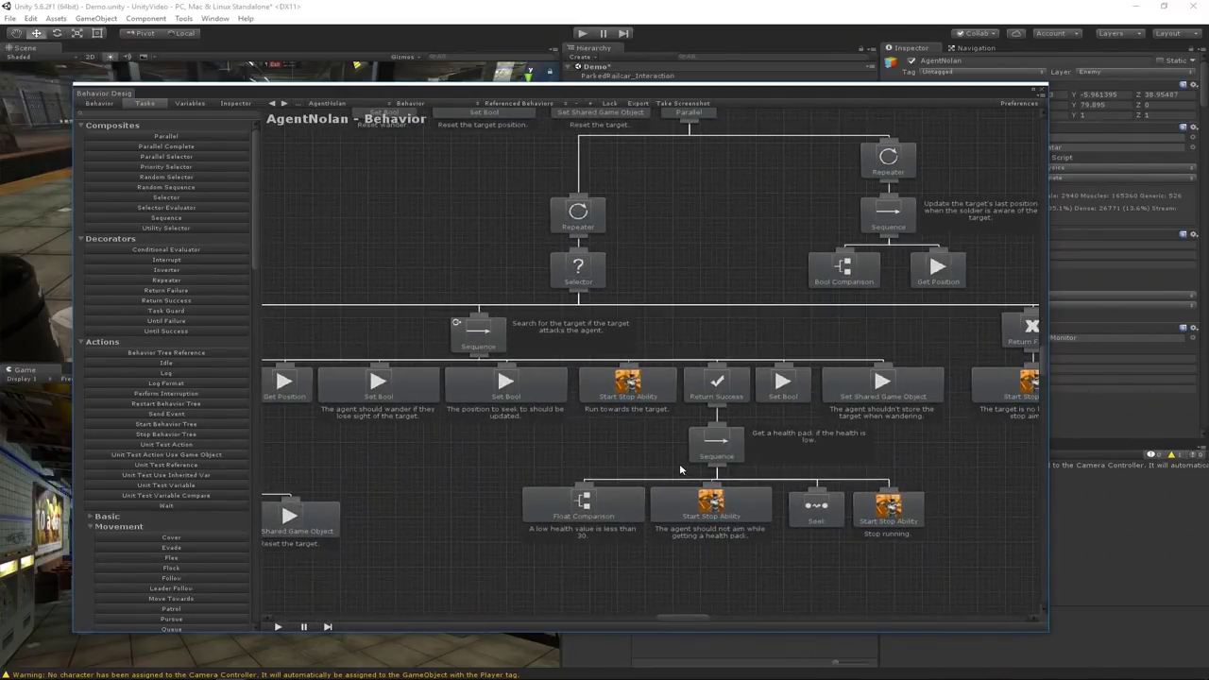
pyautogui.scroll(-5, 679, 462)
pyautogui.scroll(-1, 684, 369)
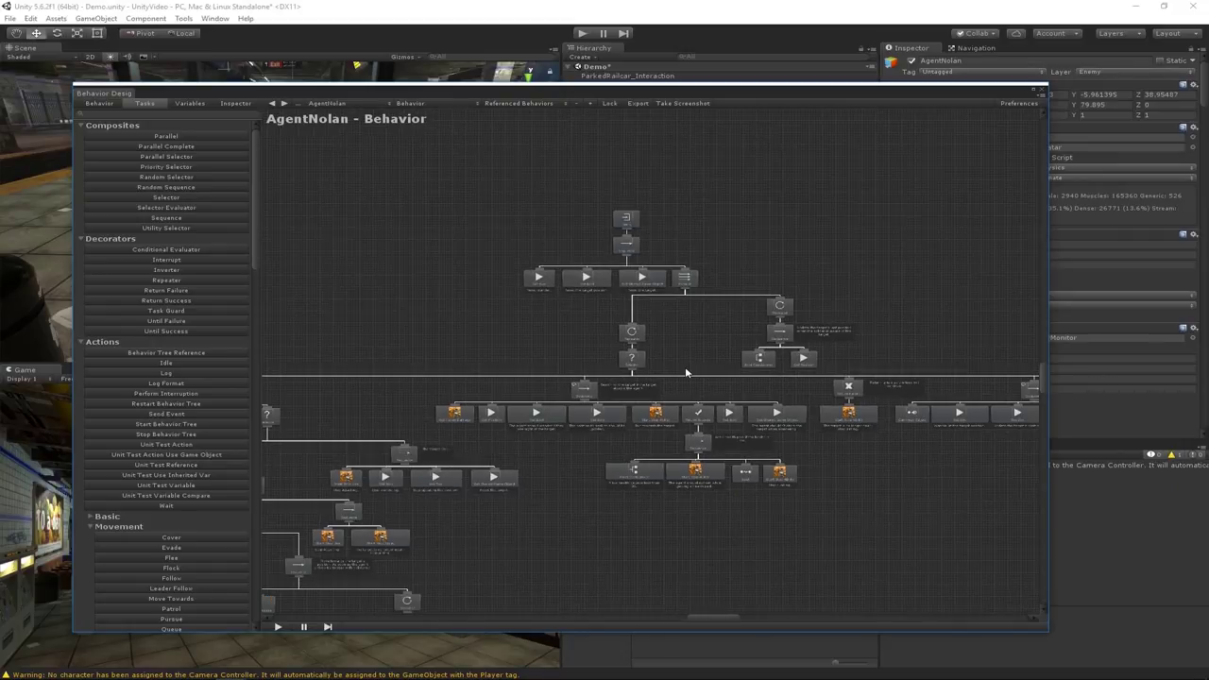
pyautogui.scroll(1, 676, 375)
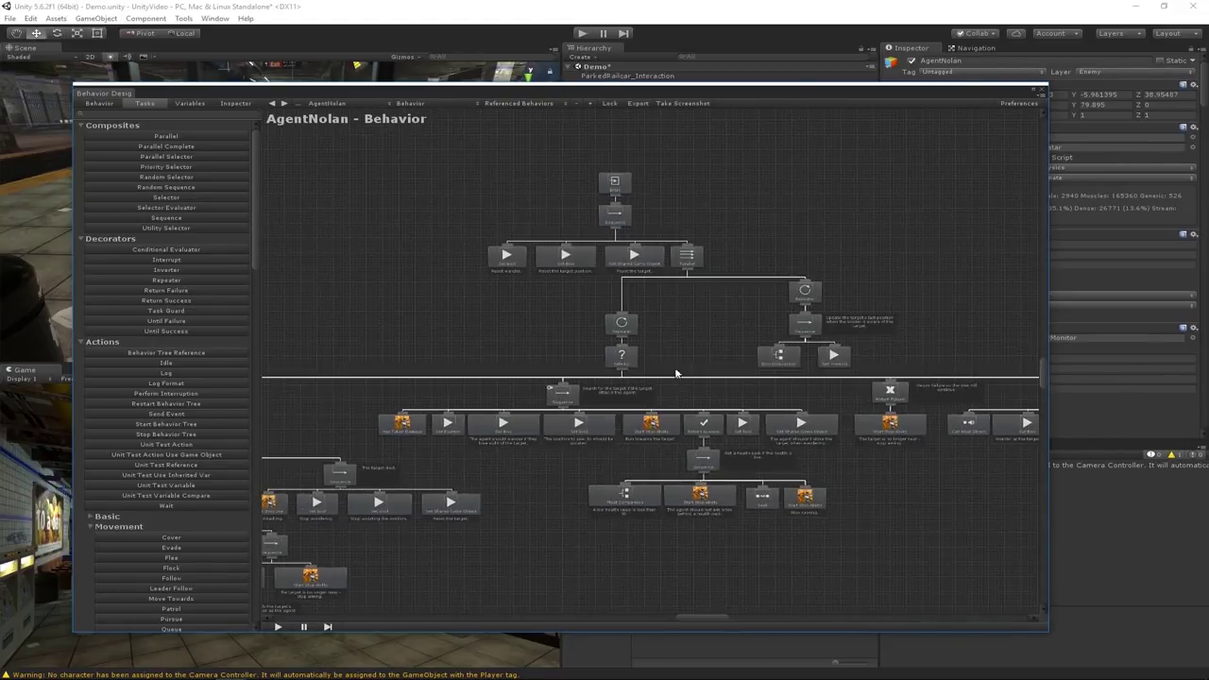
# - Play-test the scene, watching AgentNolan's behavior tree run and following the agent in the Scene view, and stop play mode
pyautogui.moveTo(624, 90); pyautogui.dragTo(652, 140)
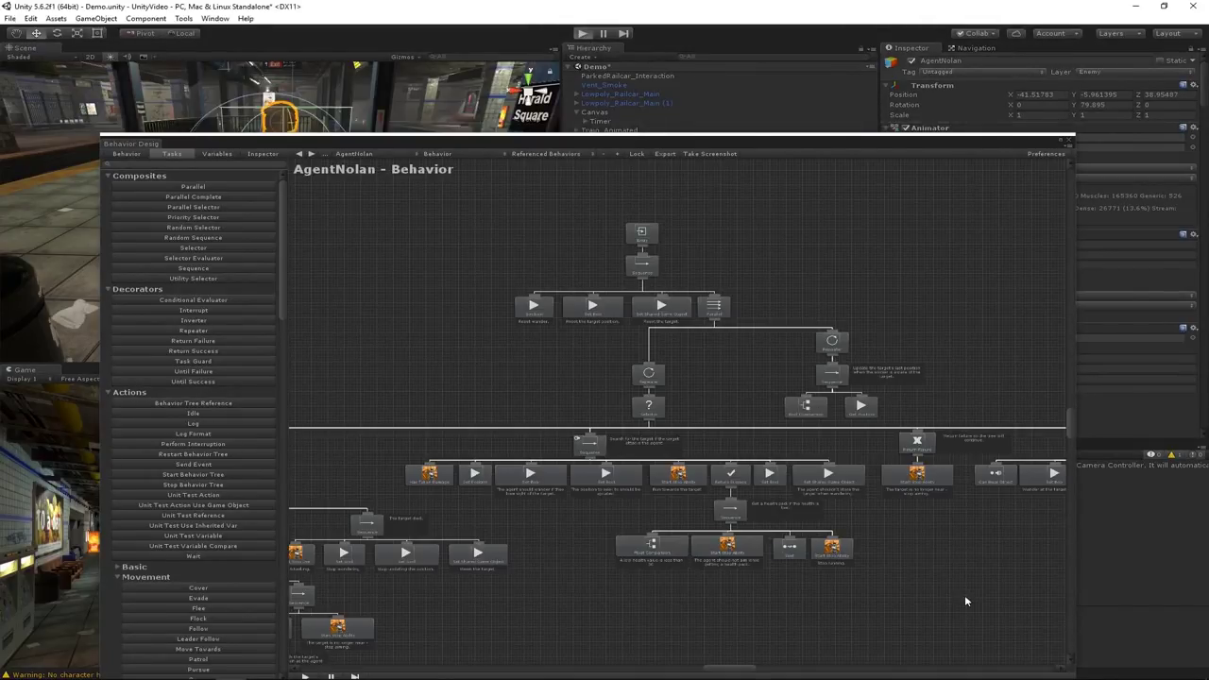
pyautogui.hotkey('ctrl', 'p')
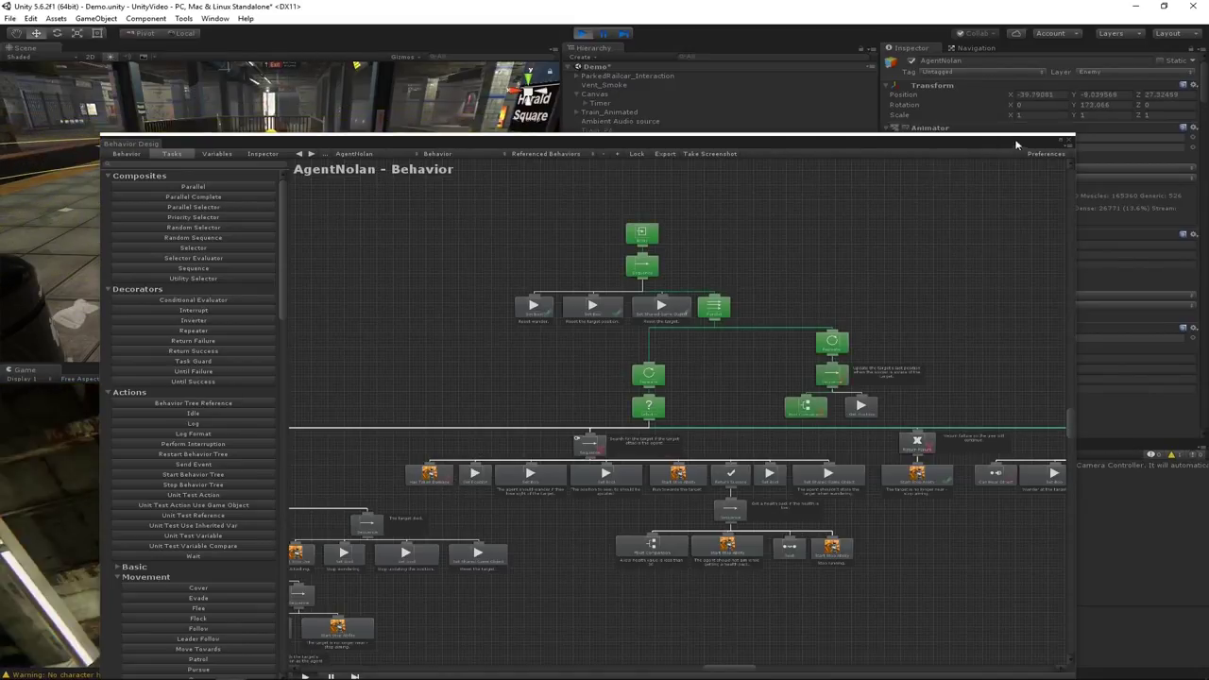
pyautogui.click(1069, 141)
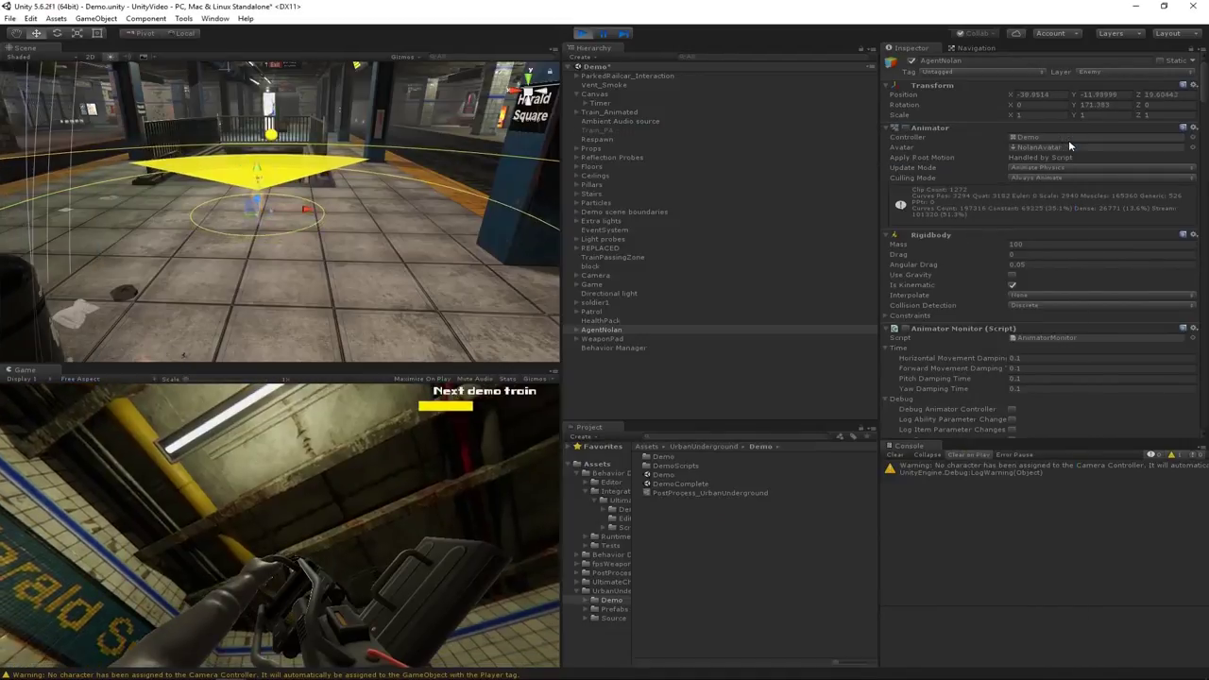
pyautogui.moveTo(304, 198); pyautogui.dragTo(529, 247, button='middle')
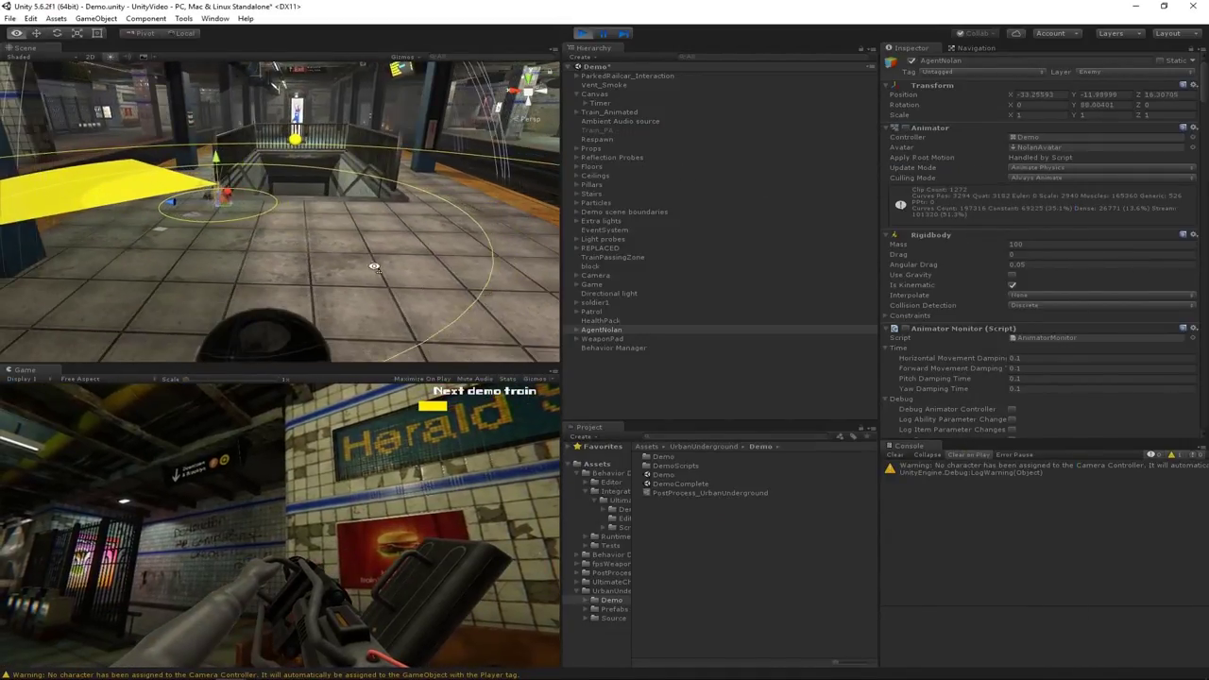
pyautogui.moveTo(372, 264); pyautogui.dragTo(274, 247, button='right')
pyautogui.moveTo(364, 244); pyautogui.dragTo(290, 249, button='middle')
pyautogui.keyDown('alt'); pyautogui.moveTo(289, 249); pyautogui.dragTo(386, 247); pyautogui.keyUp('alt')
pyautogui.keyDown('alt'); pyautogui.moveTo(201, 215); pyautogui.dragTo(258, 267); pyautogui.keyUp('alt')
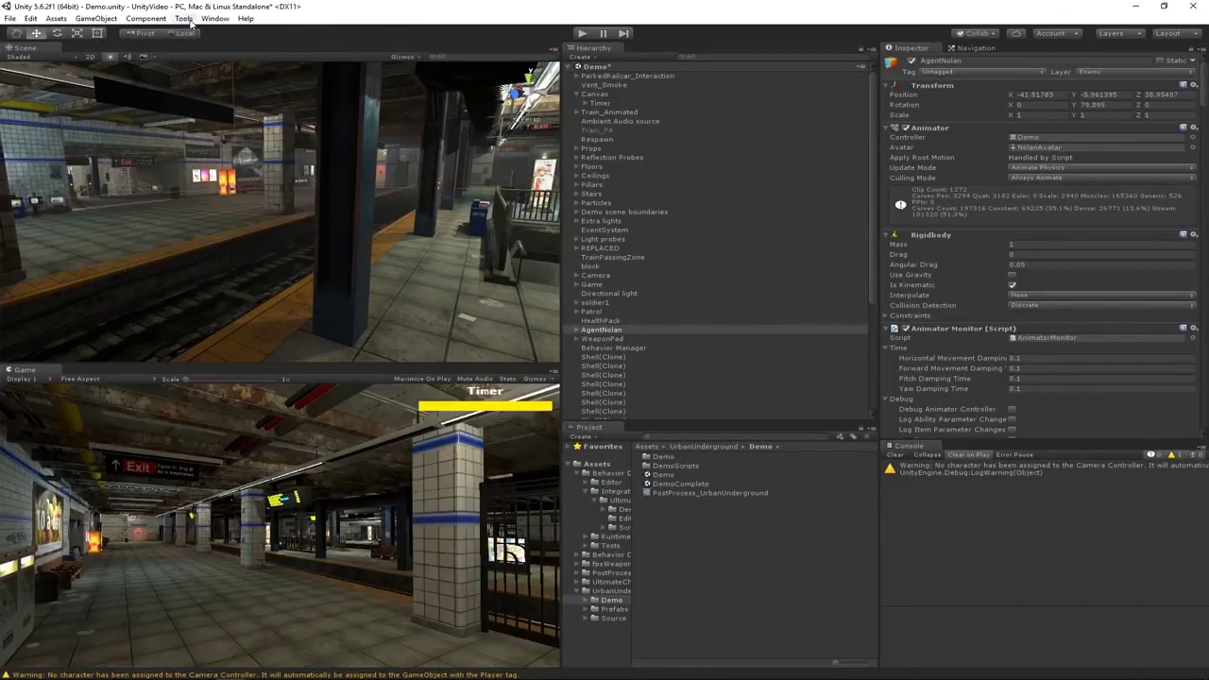
# - Add the Ultimate Character Controller UI monitors to the scene through the character manager's scene setup and close the manager
pyautogui.click(183, 18)
pyautogui.moveTo(236, 35)
pyautogui.moveTo(367, 34)
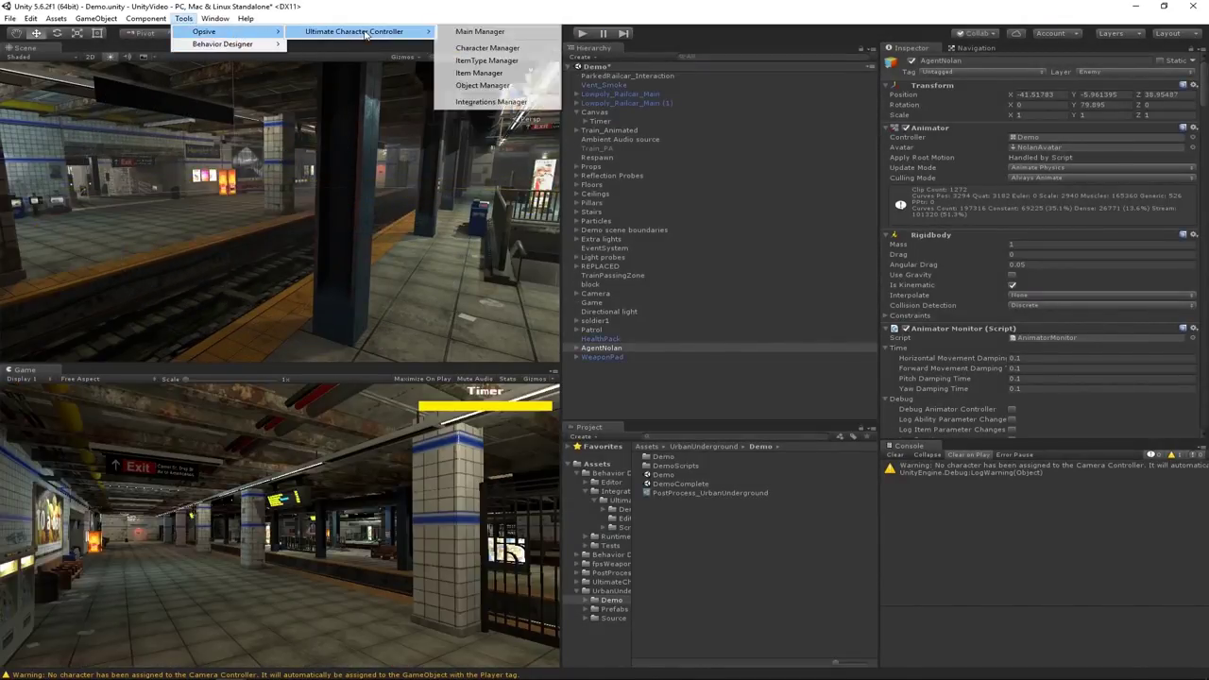
pyautogui.click(488, 48)
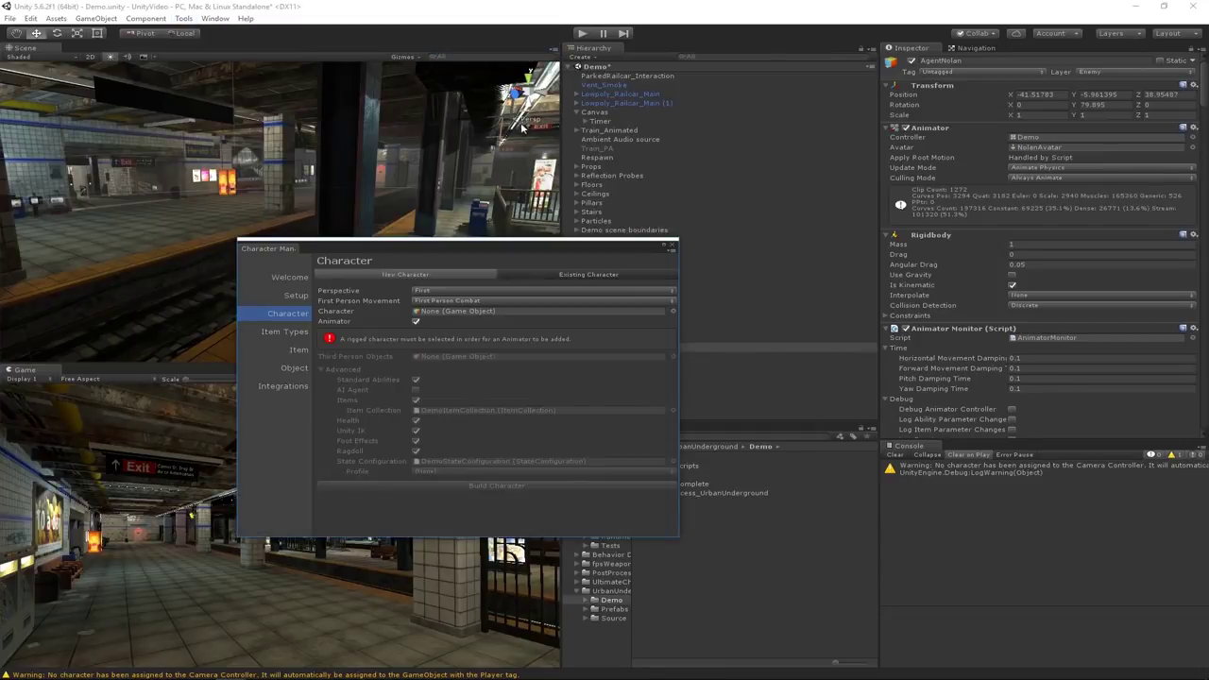
pyautogui.click(294, 298)
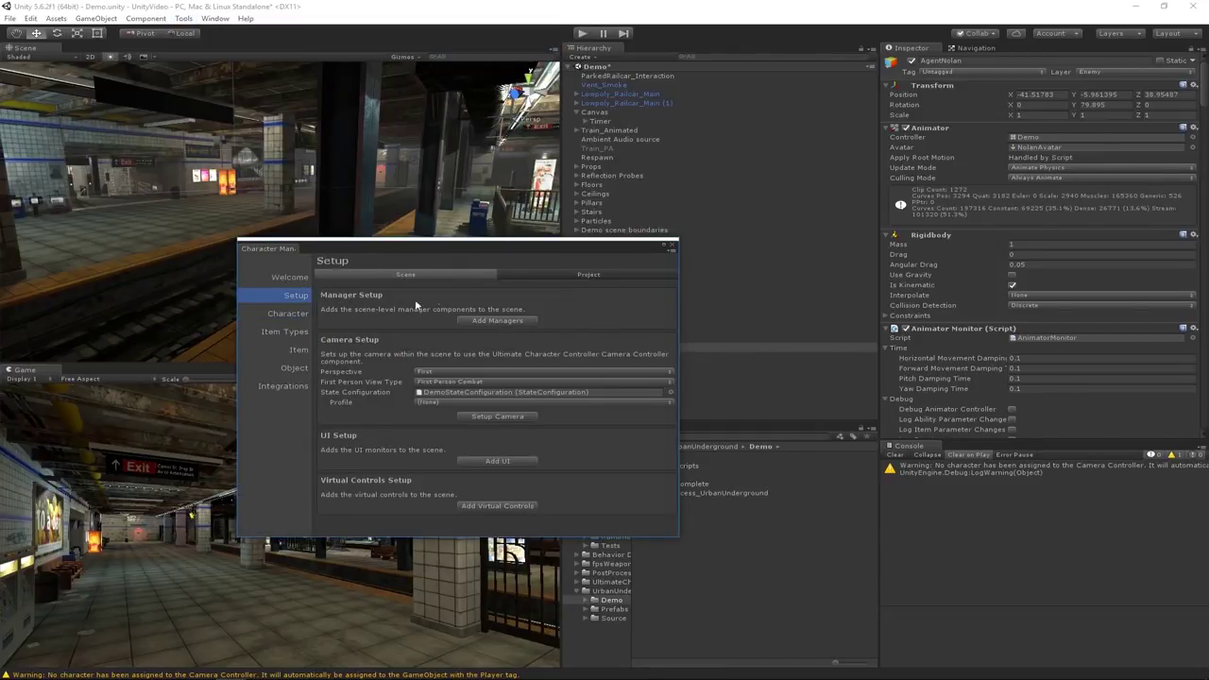
pyautogui.click(497, 461)
pyautogui.click(671, 244)
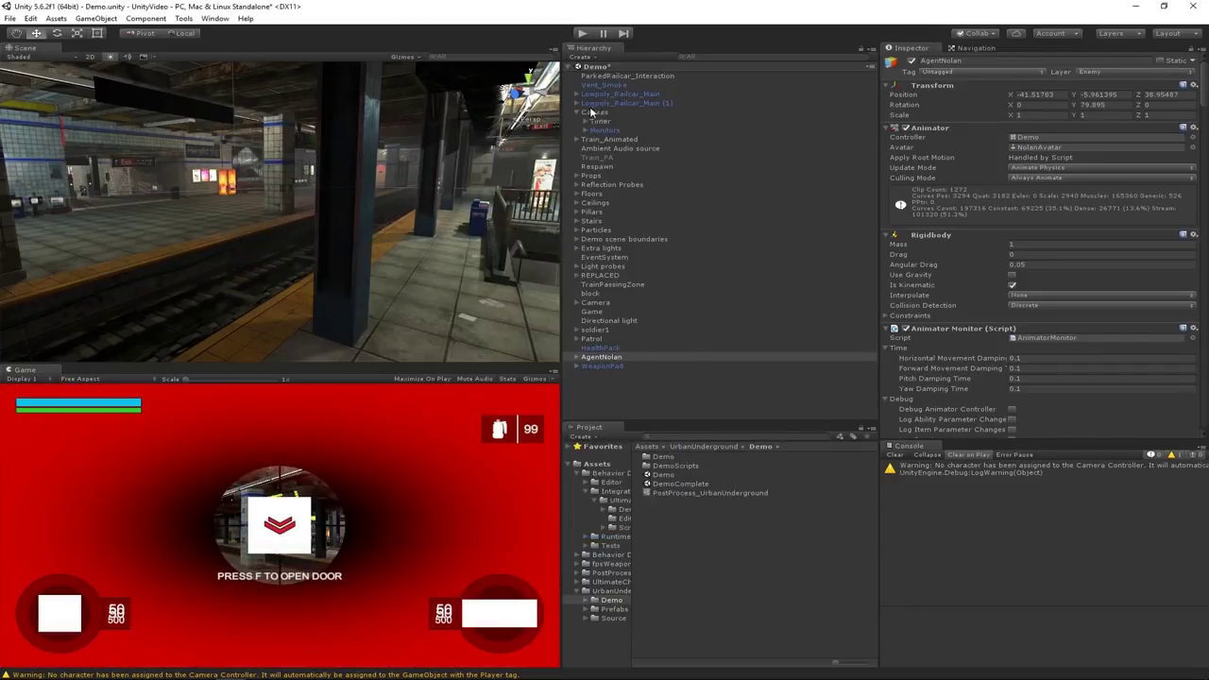
# - Delete SniperRifleUI, Slot 0 Item, Slot 1 Item, Persistent Item, Shield and Messages from the Monitors object in the Canvas
pyautogui.click(586, 130)
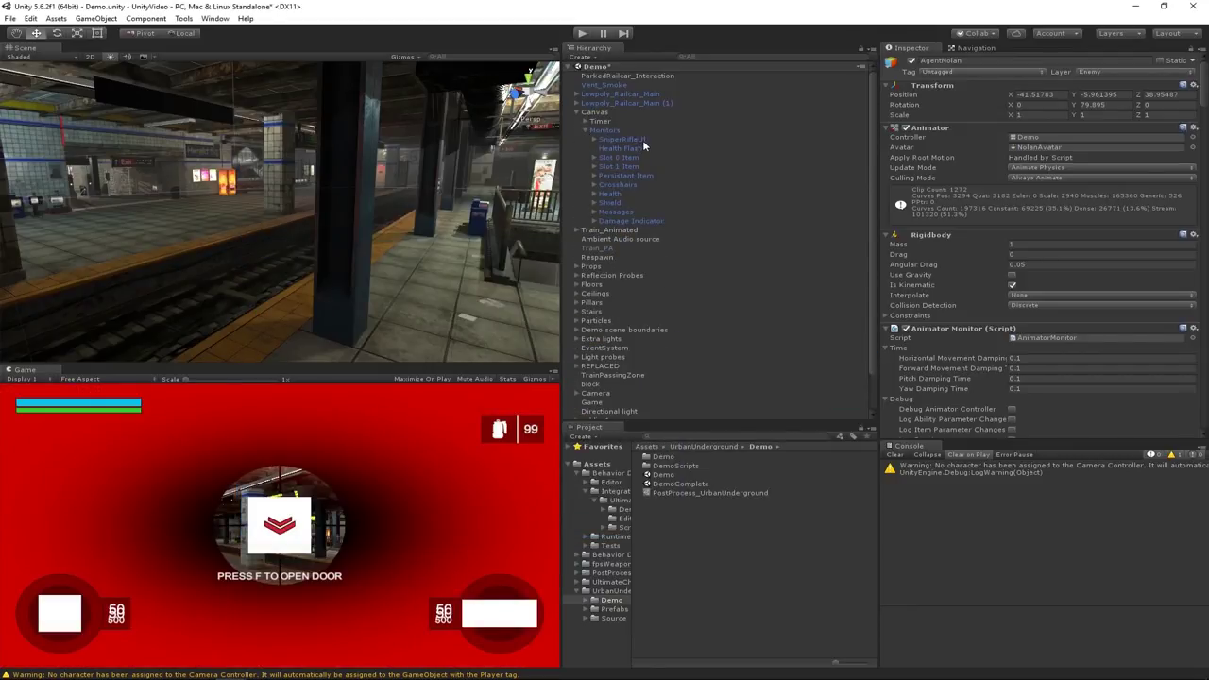
pyautogui.click(642, 140)
pyautogui.keyDown('ctrl'); pyautogui.click(638, 157); pyautogui.keyUp('ctrl')
pyautogui.keyDown('ctrl'); pyautogui.click(635, 167); pyautogui.keyUp('ctrl')
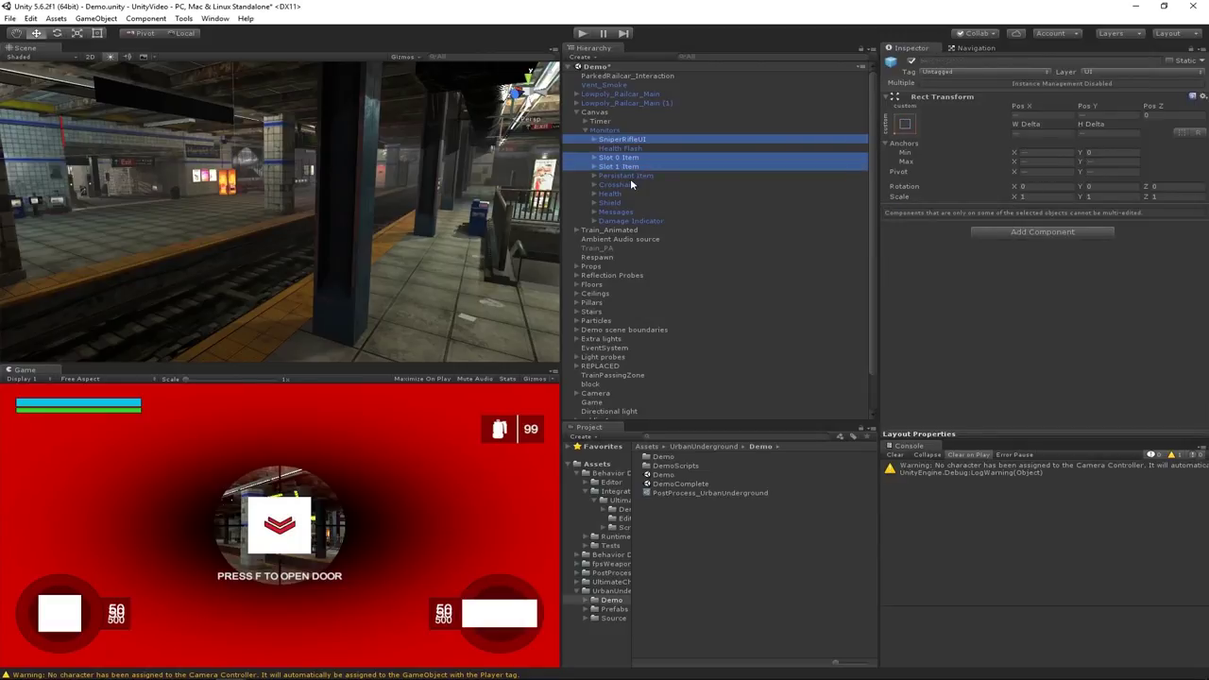
pyautogui.keyDown('ctrl'); pyautogui.click(629, 176); pyautogui.keyUp('ctrl')
pyautogui.keyDown('ctrl'); pyautogui.click(623, 202); pyautogui.keyUp('ctrl')
pyautogui.keyDown('ctrl'); pyautogui.click(624, 212); pyautogui.keyUp('ctrl')
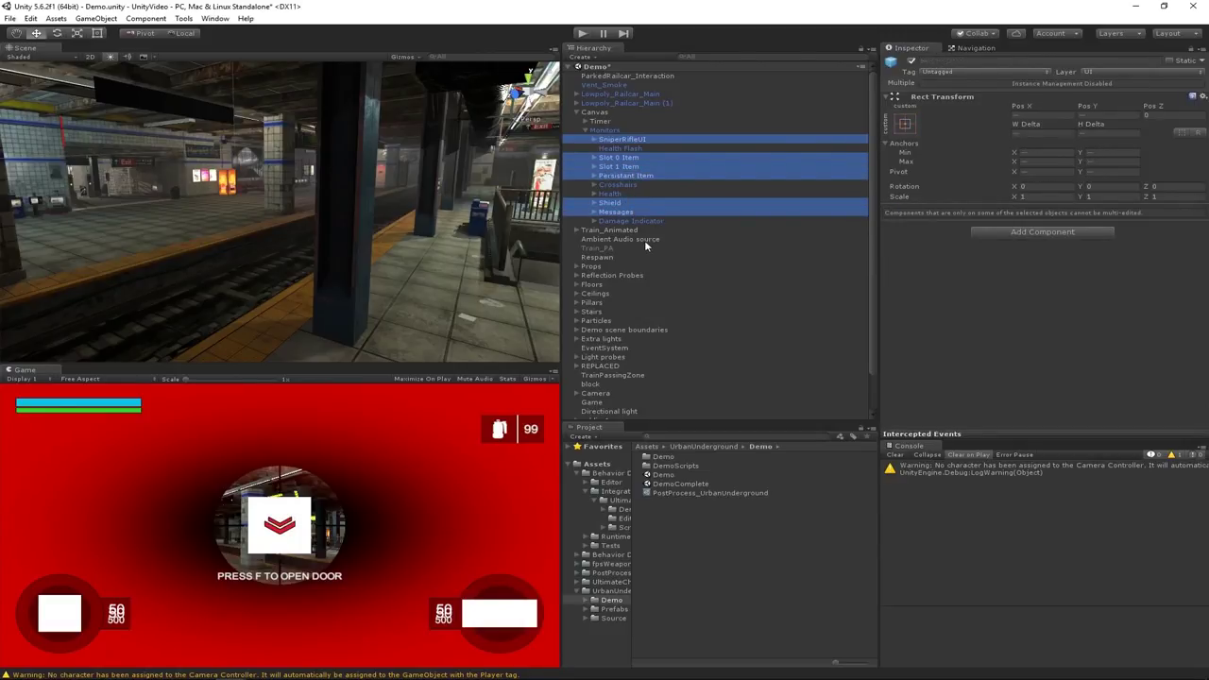
pyautogui.press('Delete')
pyautogui.click(637, 368)
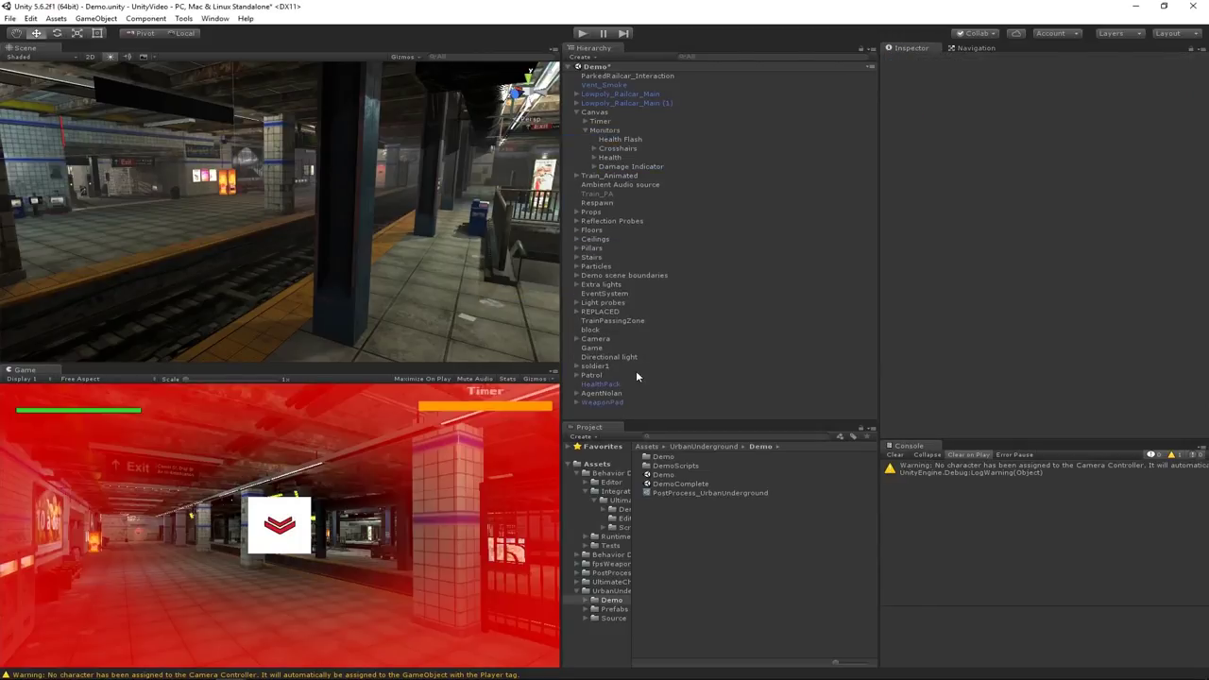
# - Play-test the scene with the reduced monitors UI, moving the minigun character and following the patrolling agent in the Scene view, and stop play mode
pyautogui.click(583, 33)
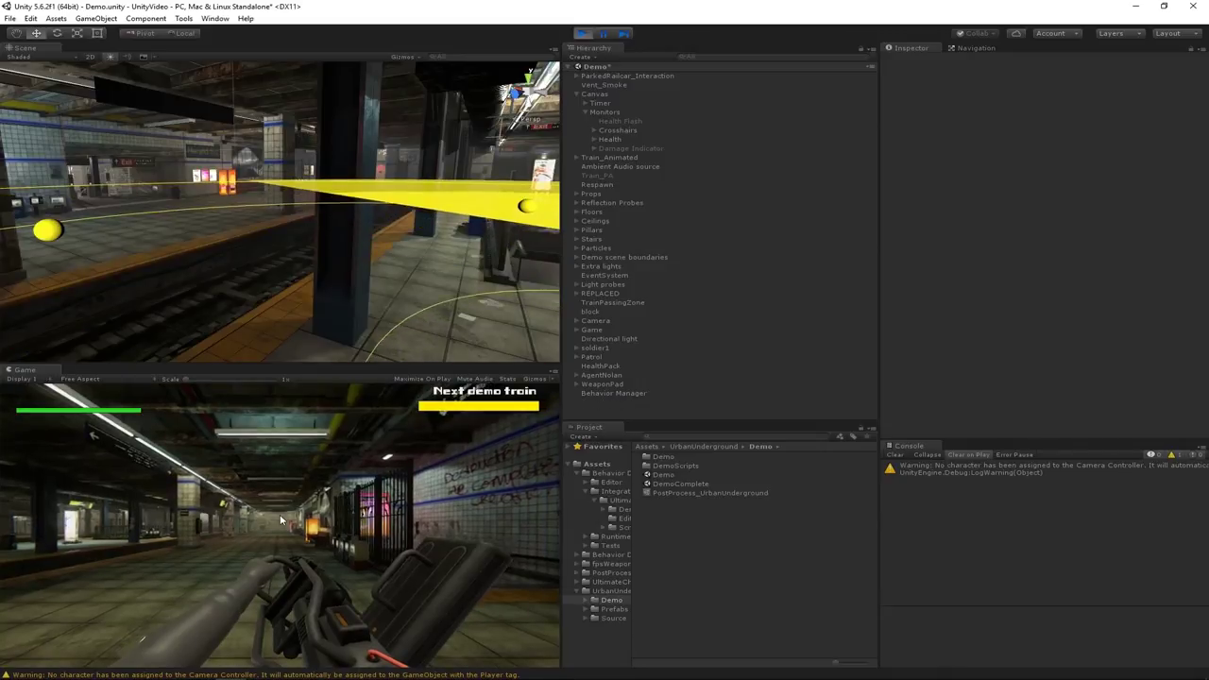
pyautogui.moveTo(318, 274); pyautogui.dragTo(237, 270, button='right')
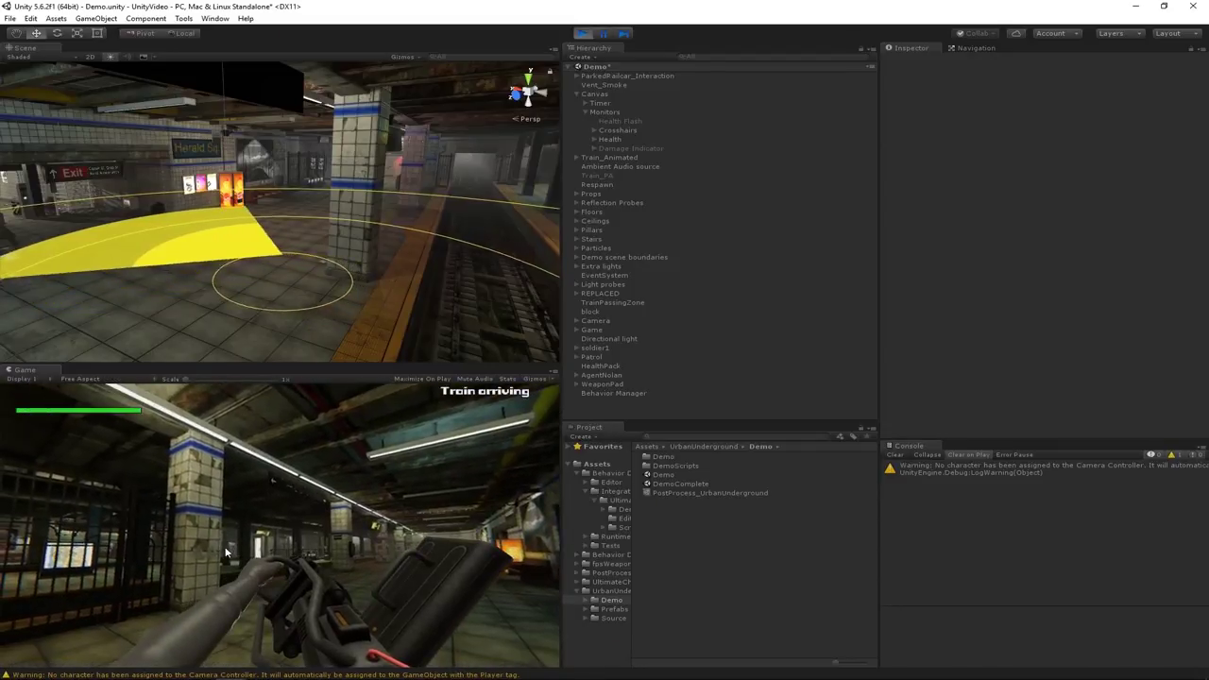
pyautogui.press('w')
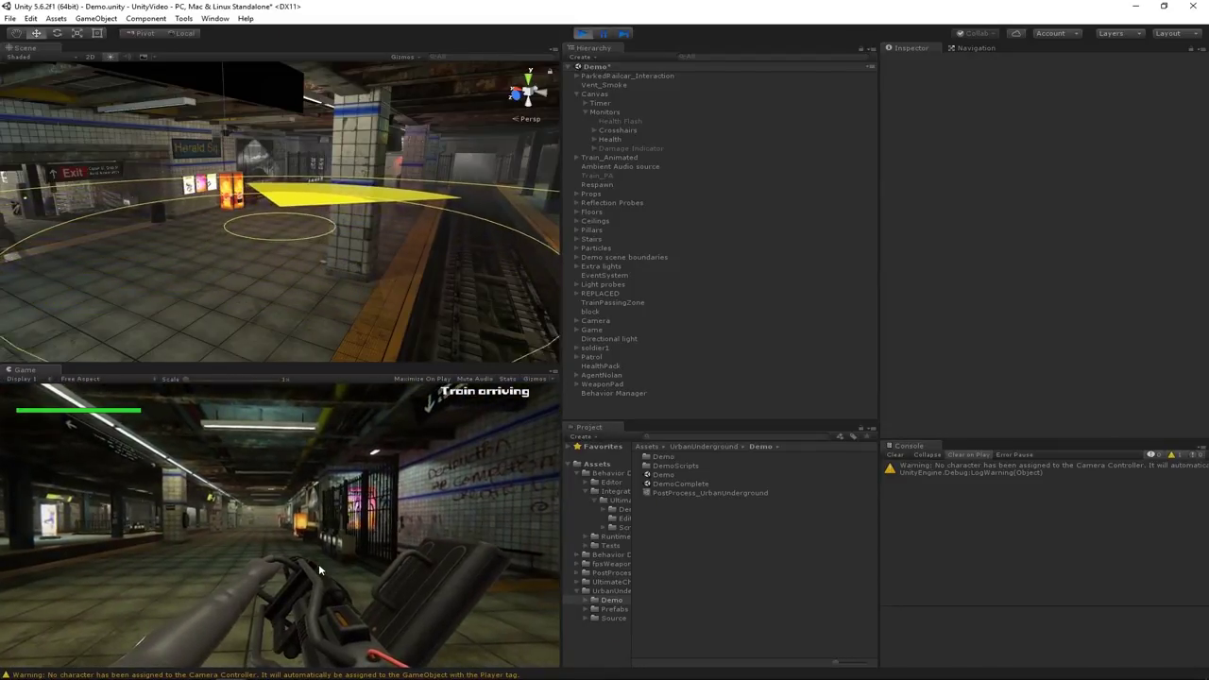
pyautogui.click(354, 565)
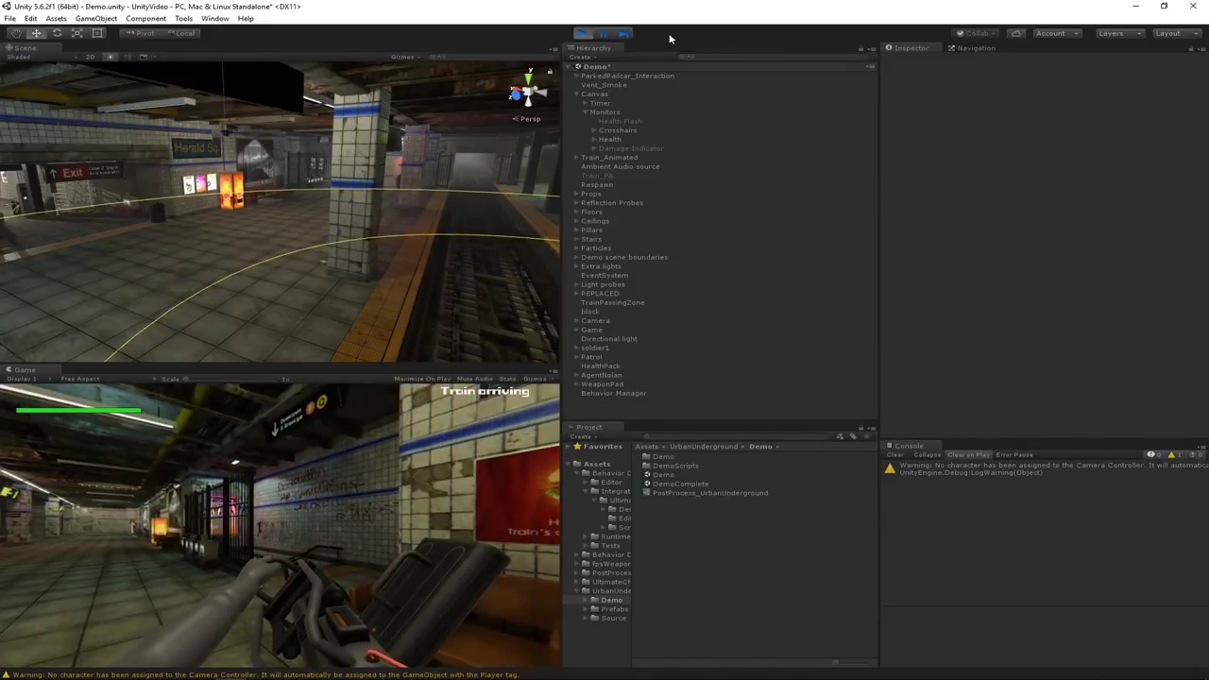
pyautogui.moveTo(333, 246); pyautogui.dragTo(266, 255, button='right')
pyautogui.scroll(-3, 265, 257)
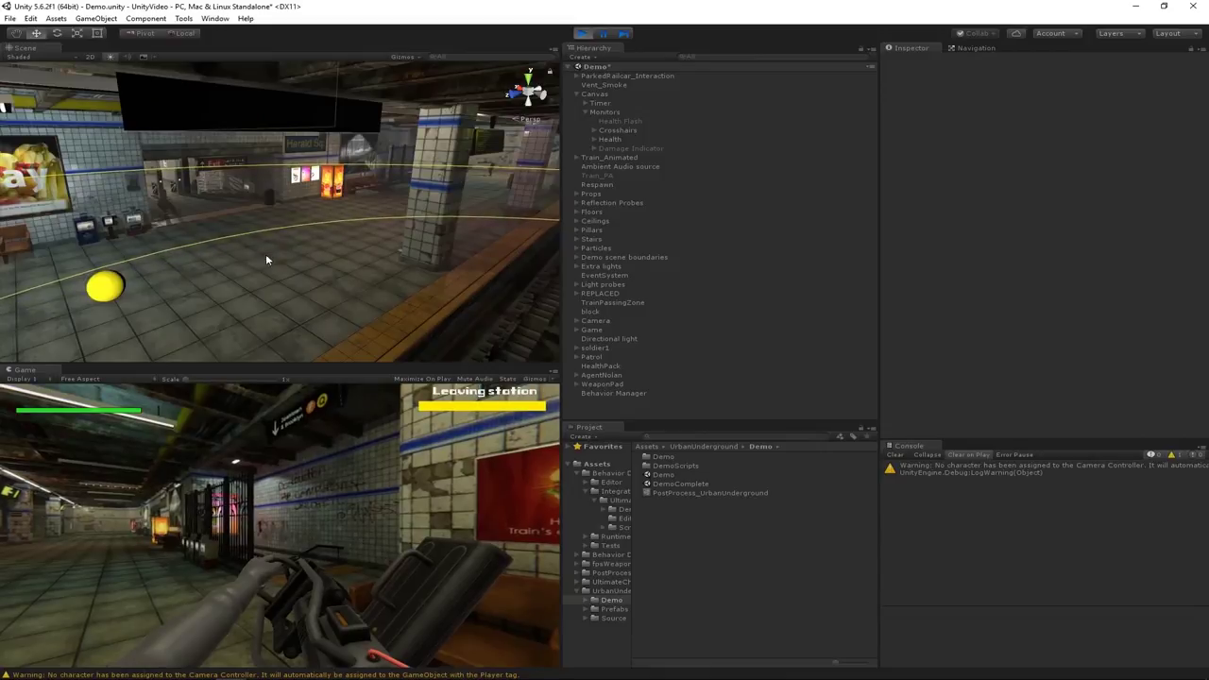
pyautogui.moveTo(199, 224); pyautogui.dragTo(314, 256, button='right')
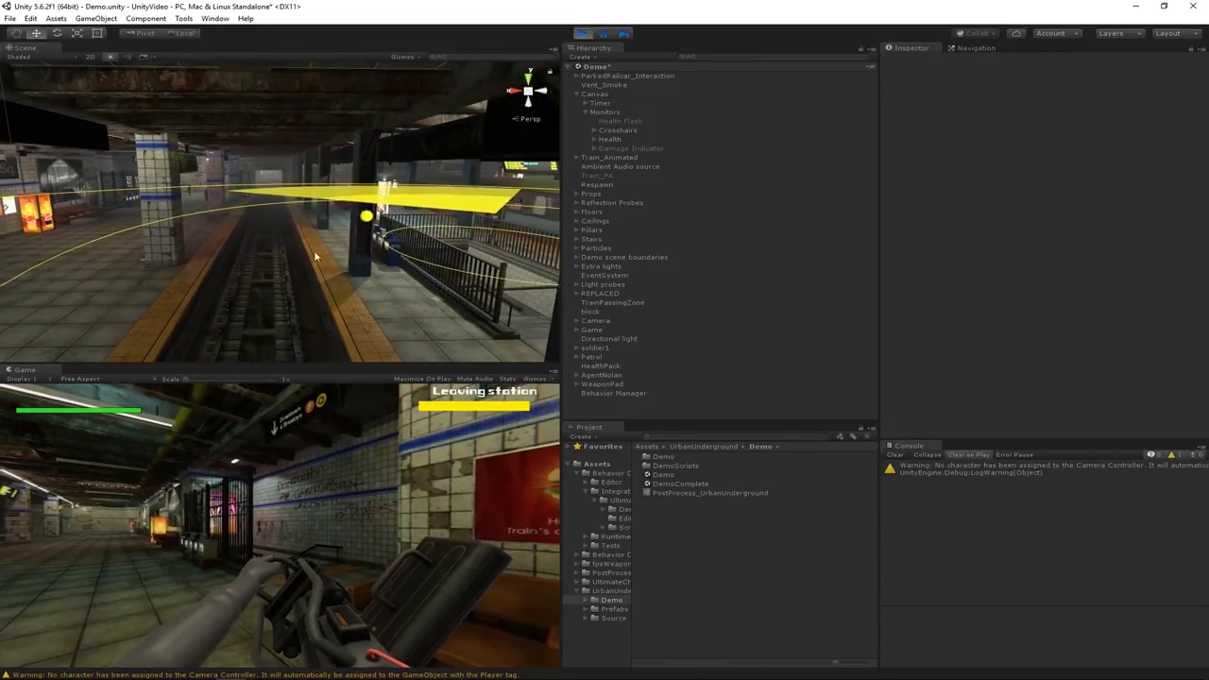
pyautogui.click(583, 35)
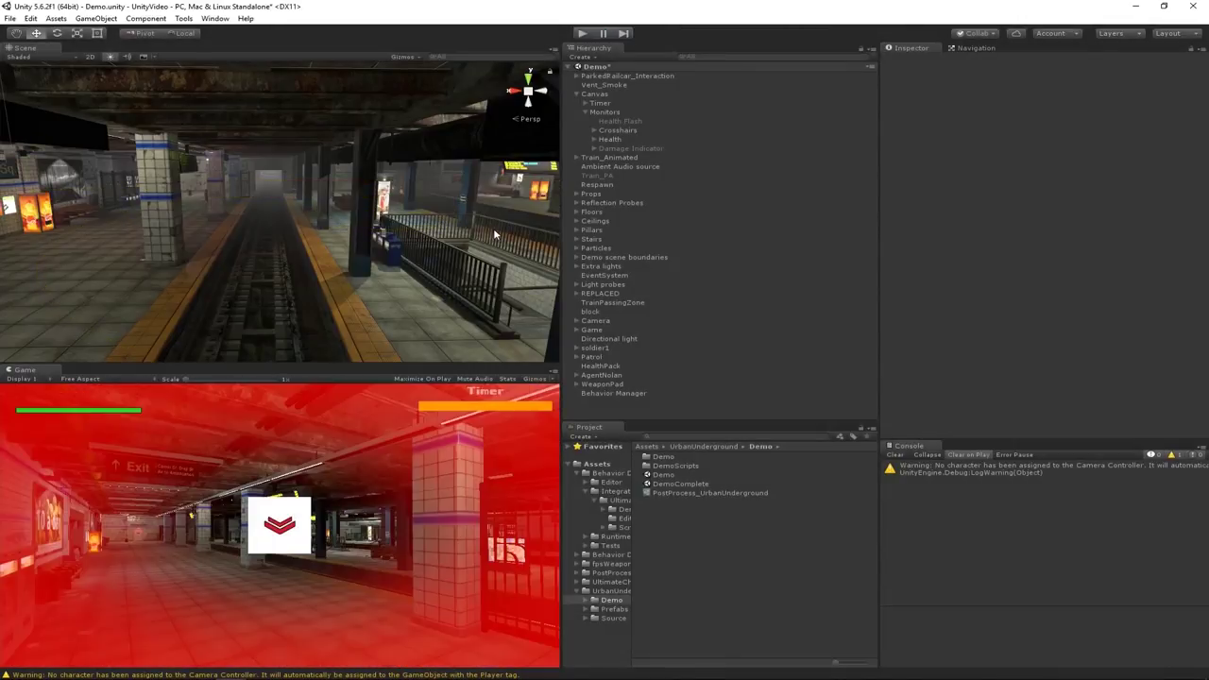